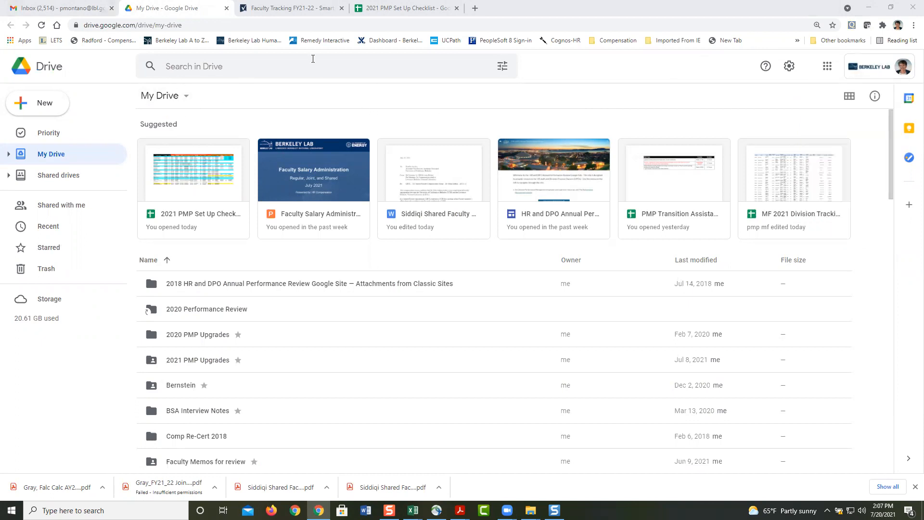
Step: Switch from the My Drive file list to the Gmail inbox tab
left_click(61, 7)
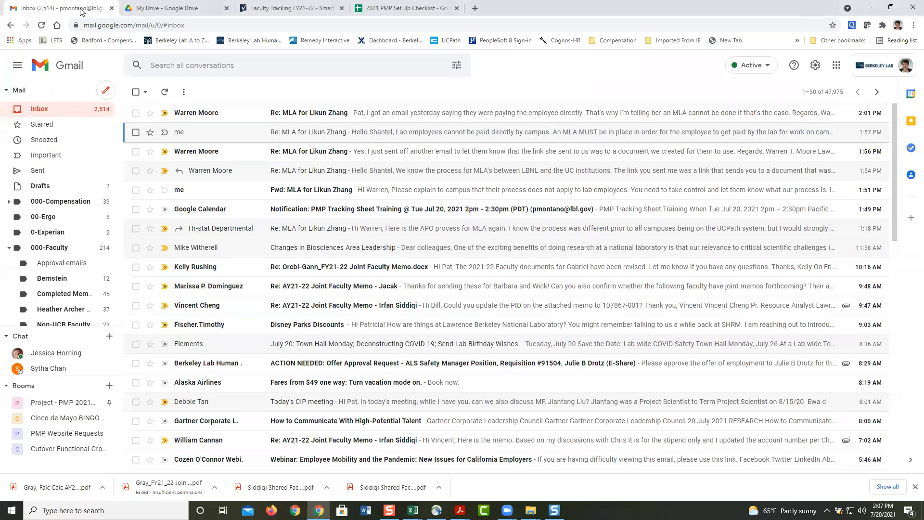
Step: Launch Google Drive in a new tab from Gmail's Google apps menu
left_click(843, 73)
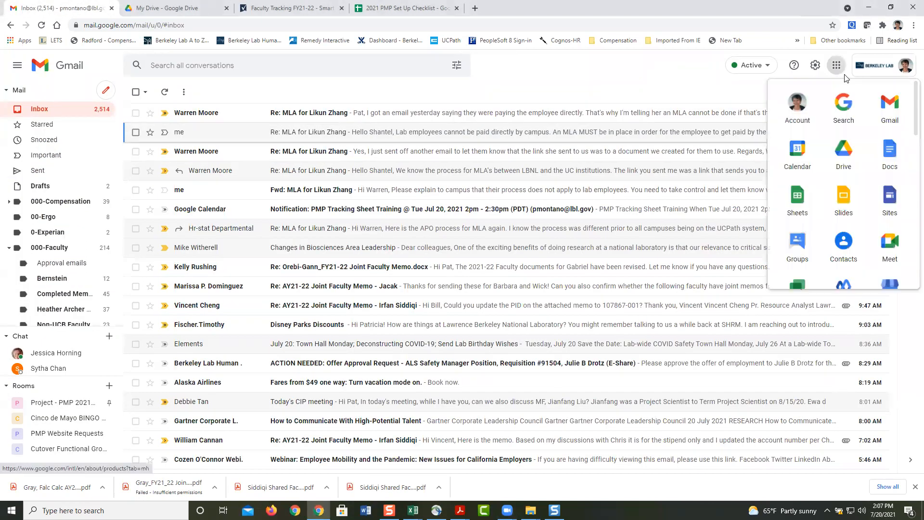
left_click(843, 160)
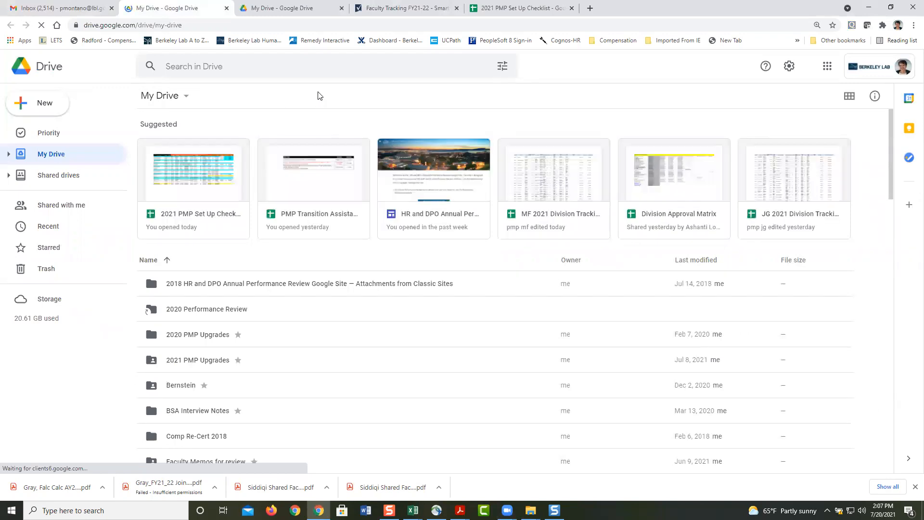
Step: Search Drive for 'tracking spreadsheet' files
left_click(204, 71)
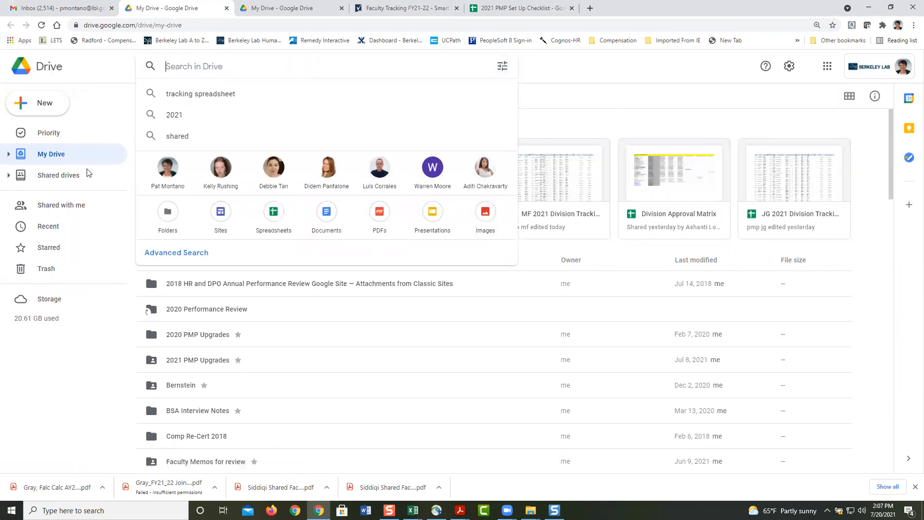
left_click(181, 65)
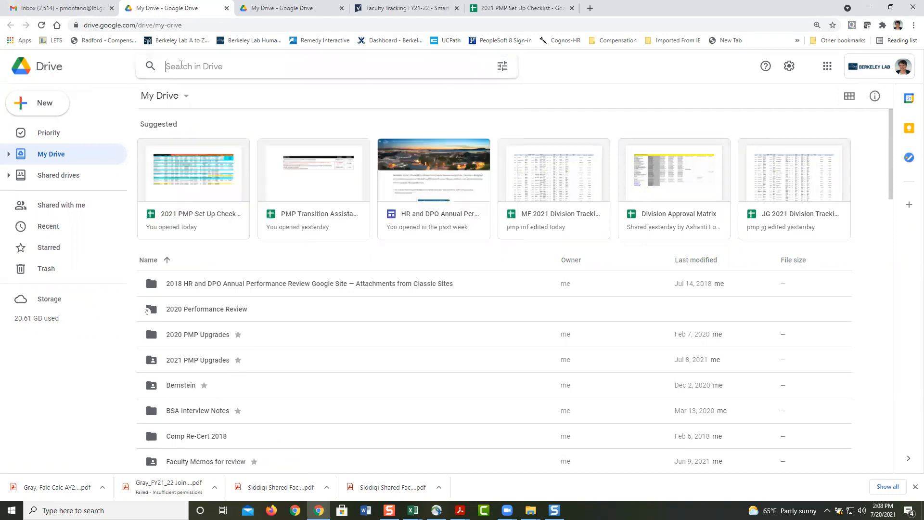
left_click(181, 64)
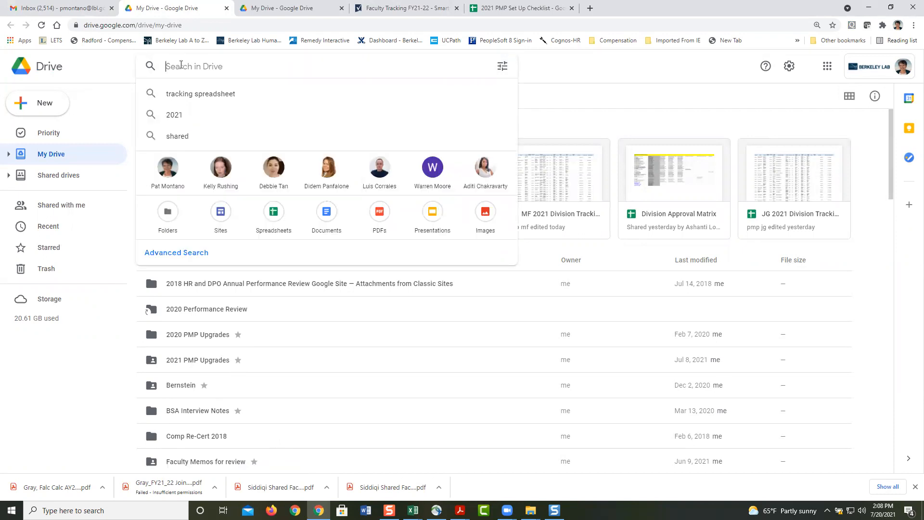
left_click(189, 94)
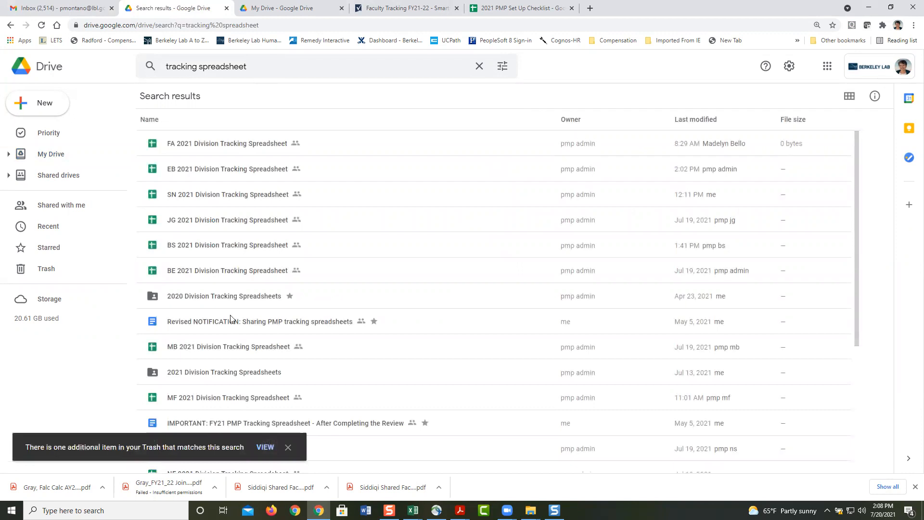
Step: Open the 2021 Division Tracking Spreadsheets folder, then the AA 2021 Division Tracking Spreadsheet
left_click(232, 373)
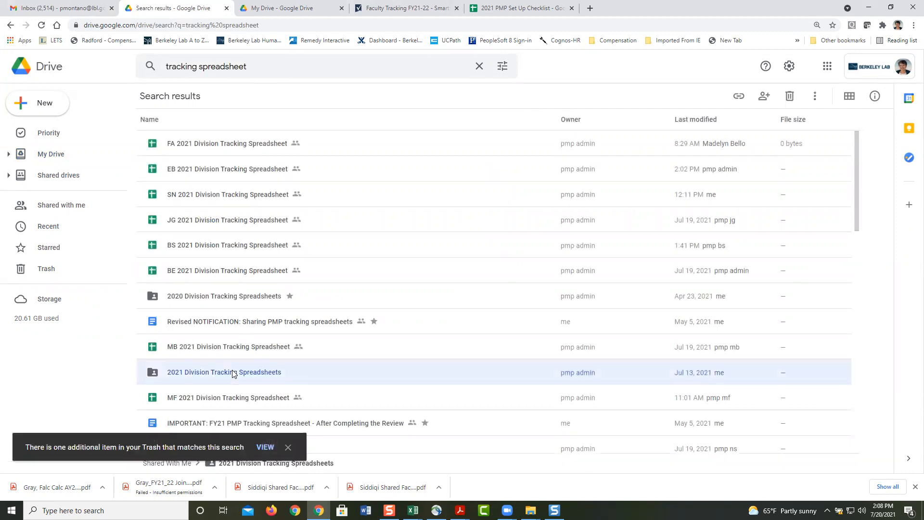
double_click(208, 372)
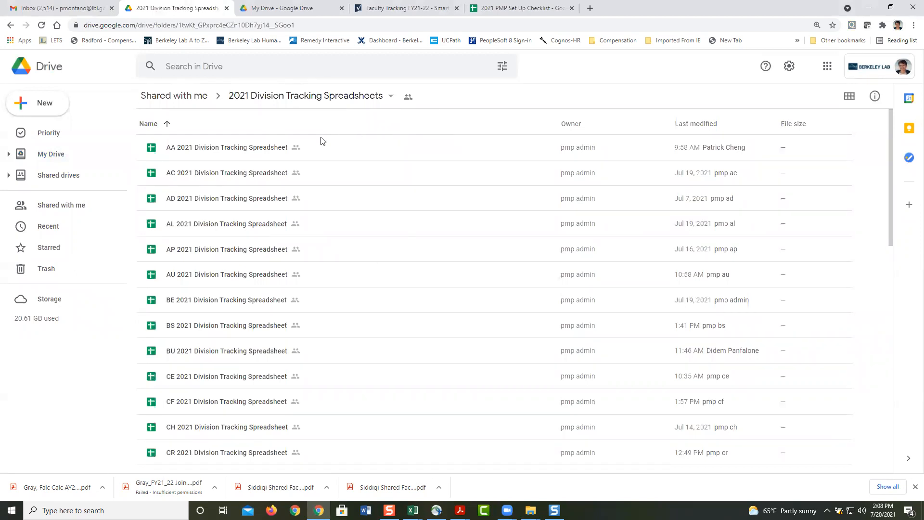
double_click(255, 148)
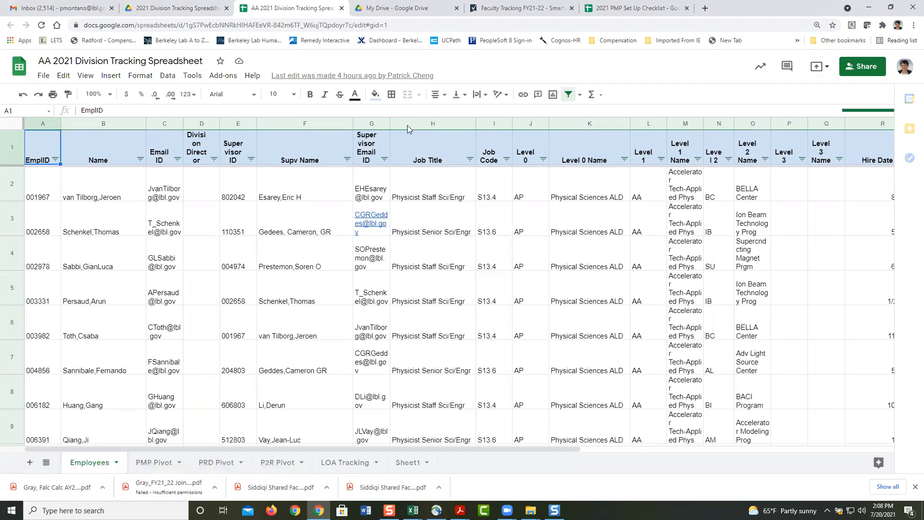
Step: Turn off the Employees table filter and go to the PMP Pivot sheet
left_click(569, 95)
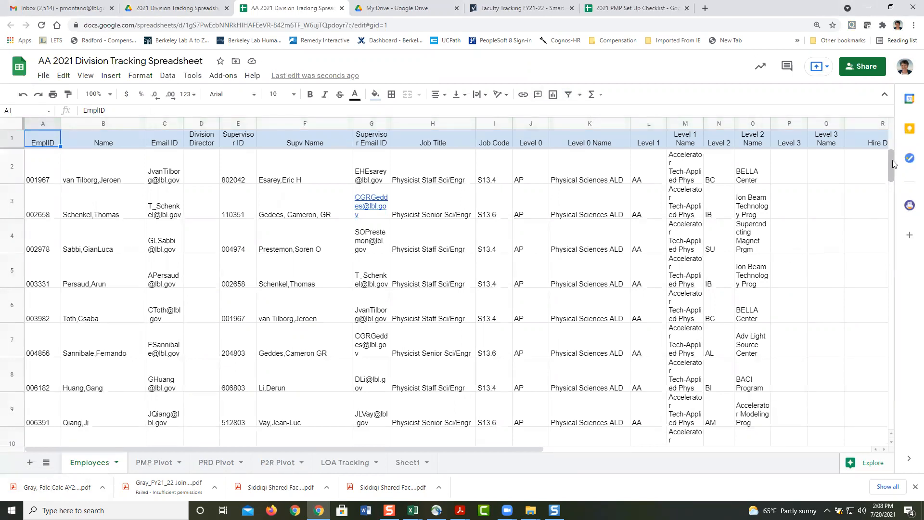
left_click_drag(893, 165, 891, 433)
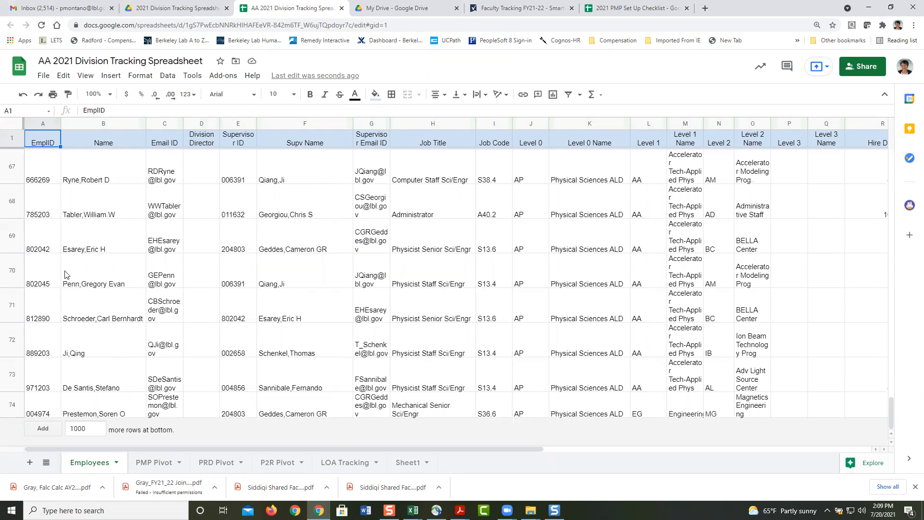
left_click(147, 464)
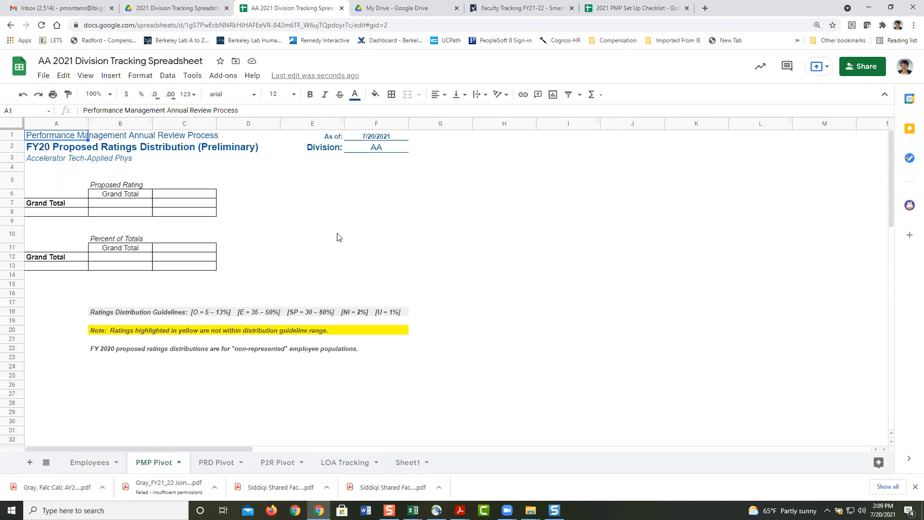
Step: Change the A2 title from FY20 to FY21 Proposed Ratings Distribution (Preliminary)
left_click(39, 151)
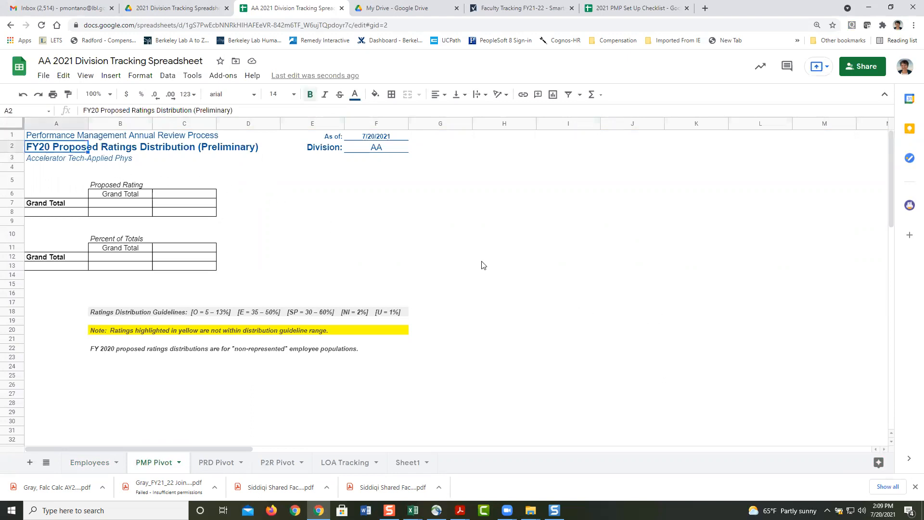
left_click(99, 111)
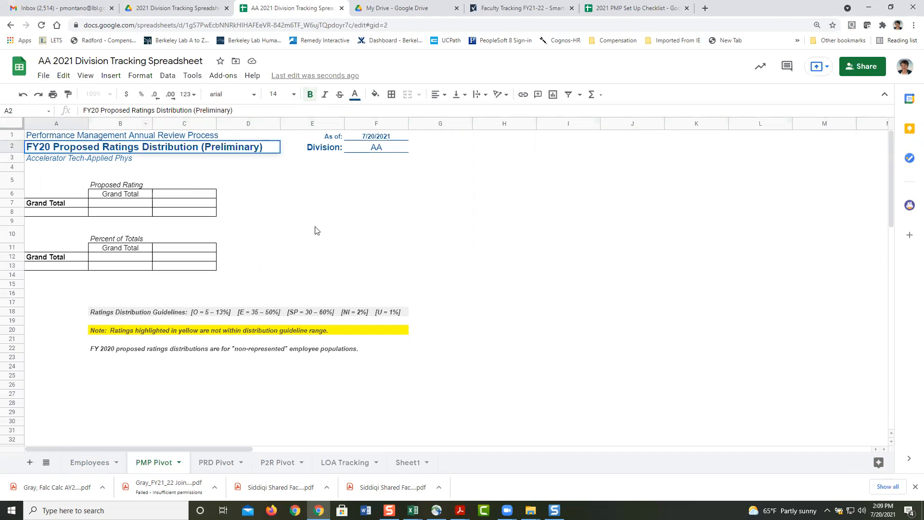
key("BackSpace")
type("1")
key("Return")
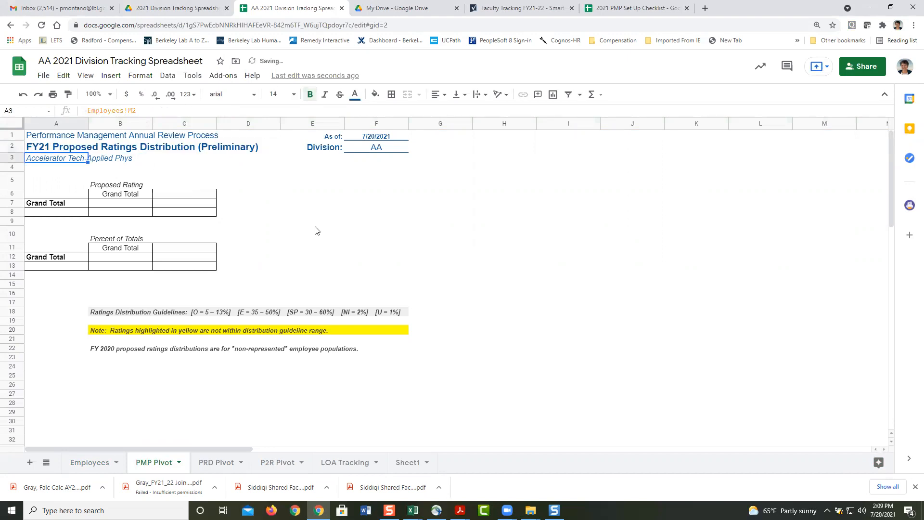
Step: Replace the leading 'FY 2020 p' in the B22 note with 'P'
left_click(99, 352)
double_click(107, 355)
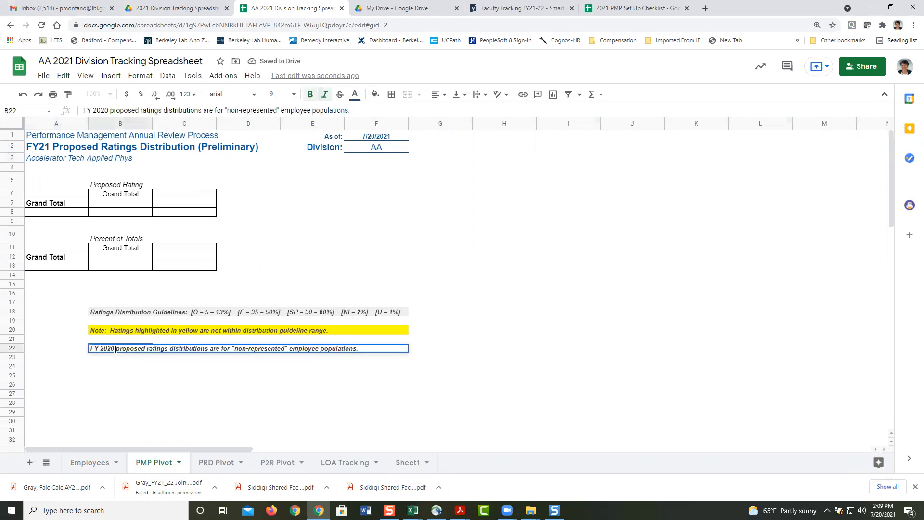
left_click_drag(115, 346, 83, 346)
type("P")
key("Return")
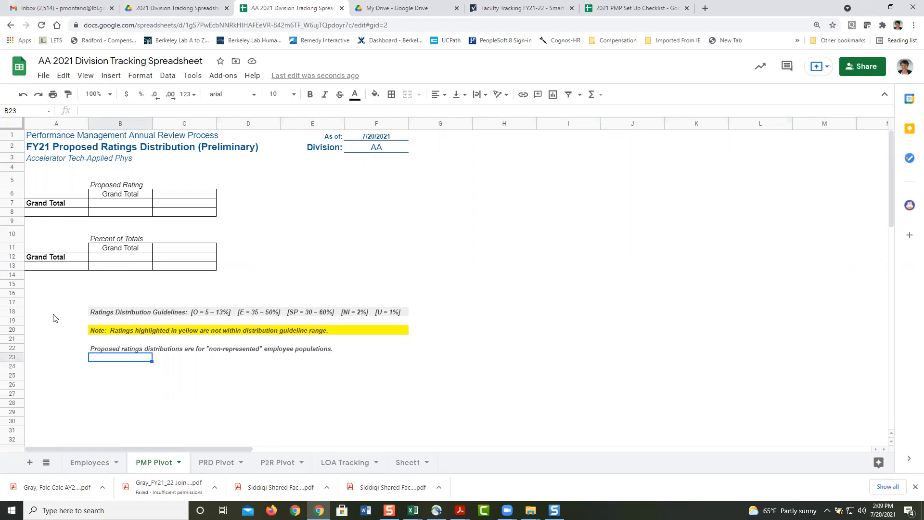
left_click(105, 369)
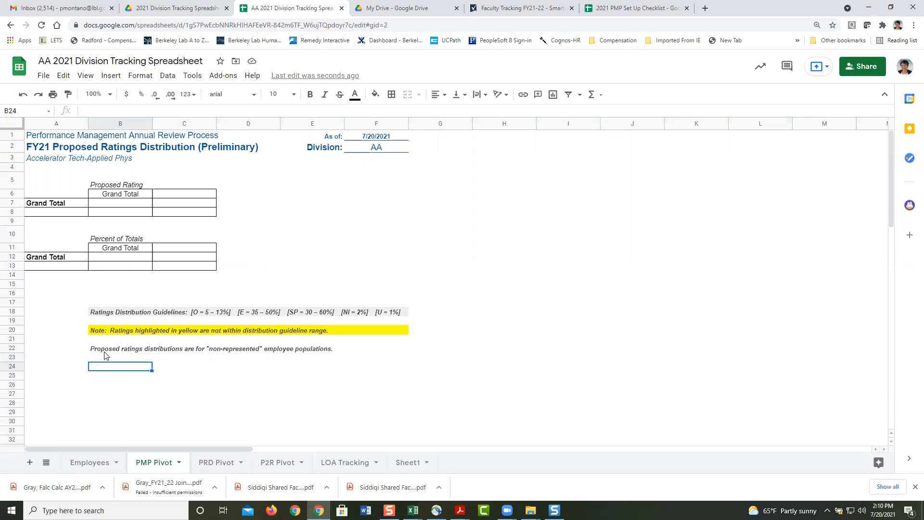
left_click(100, 354)
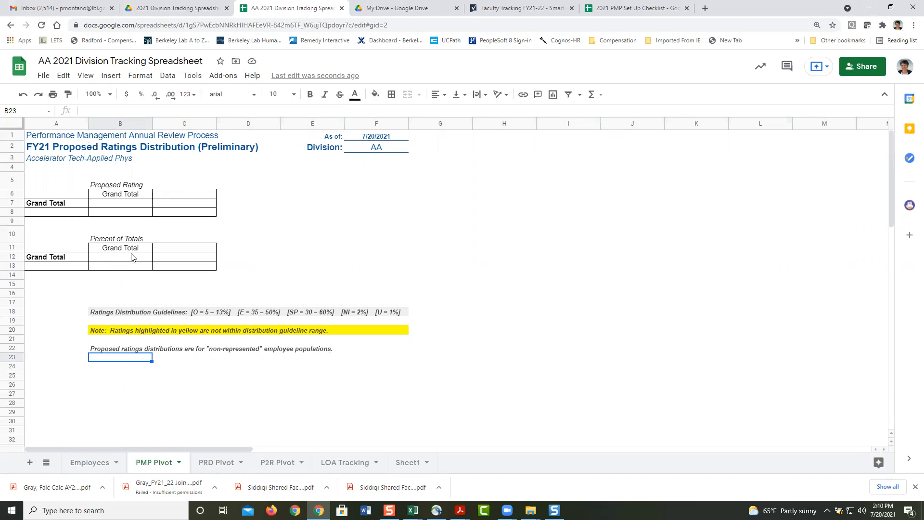
left_click(216, 465)
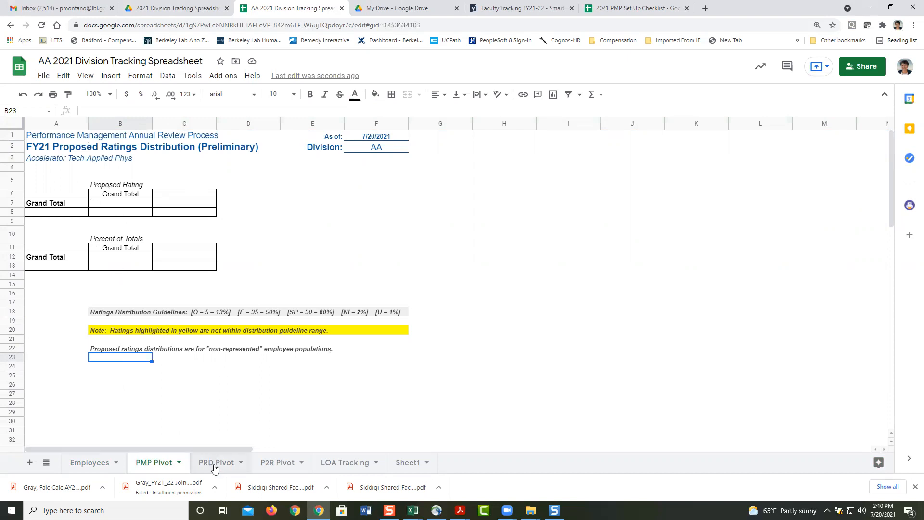
left_click(278, 465)
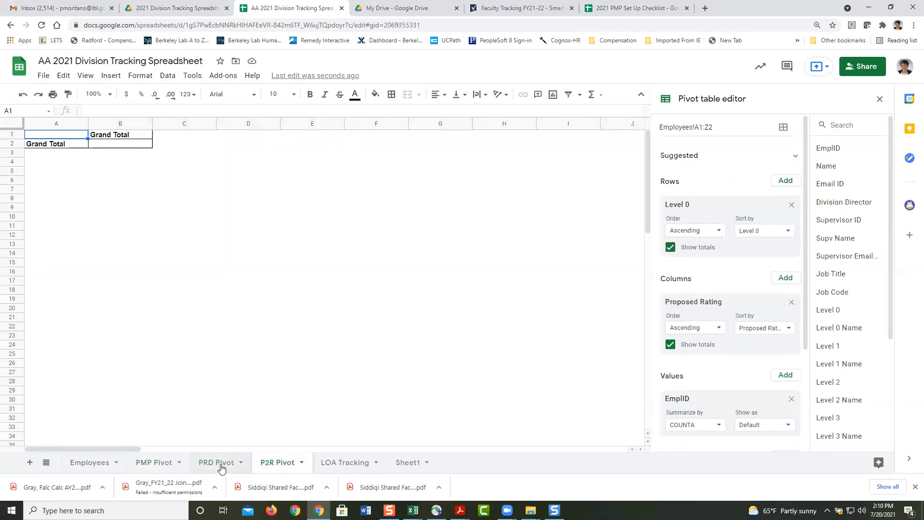
left_click(219, 465)
left_click(272, 466)
left_click(152, 463)
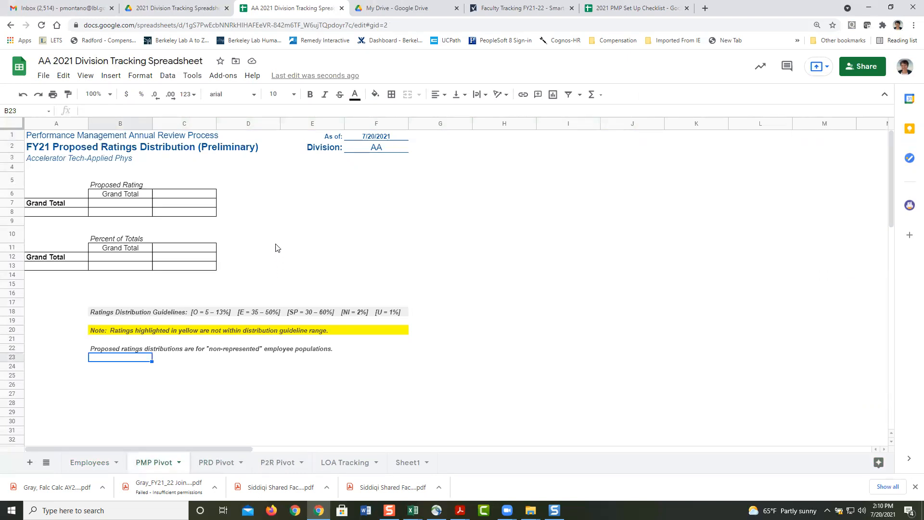
left_click(90, 462)
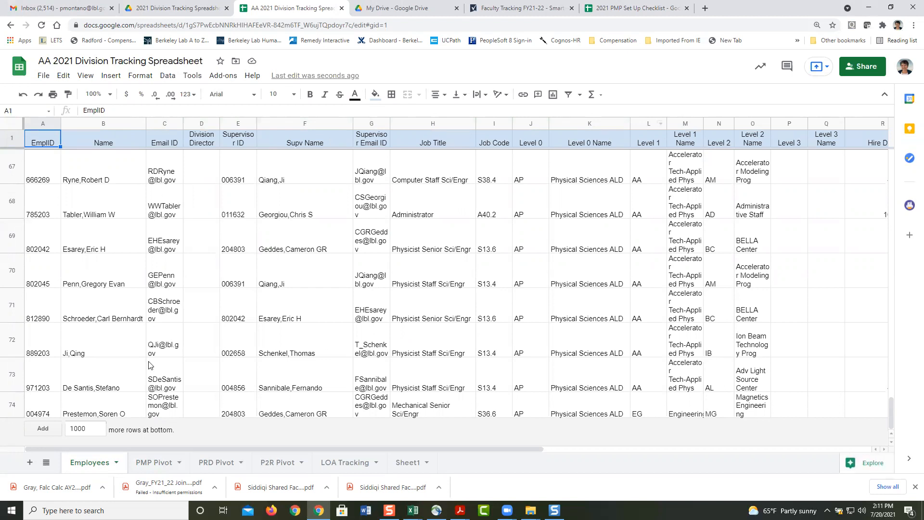
mouse_move(183, 359)
left_click(149, 466)
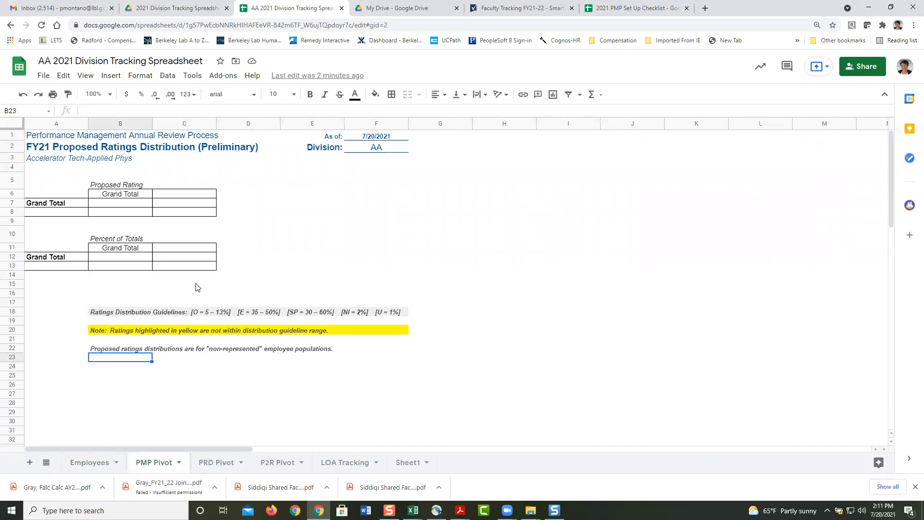
Step: Change the proposed-rating pivot's source range from Employees!A1:Z2 to Employees!A1:Z74
left_click(134, 207)
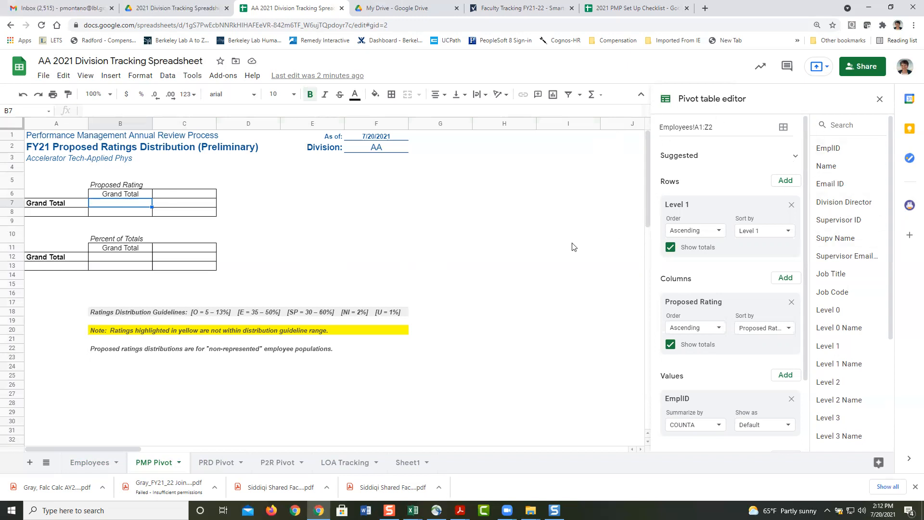
left_click(279, 207)
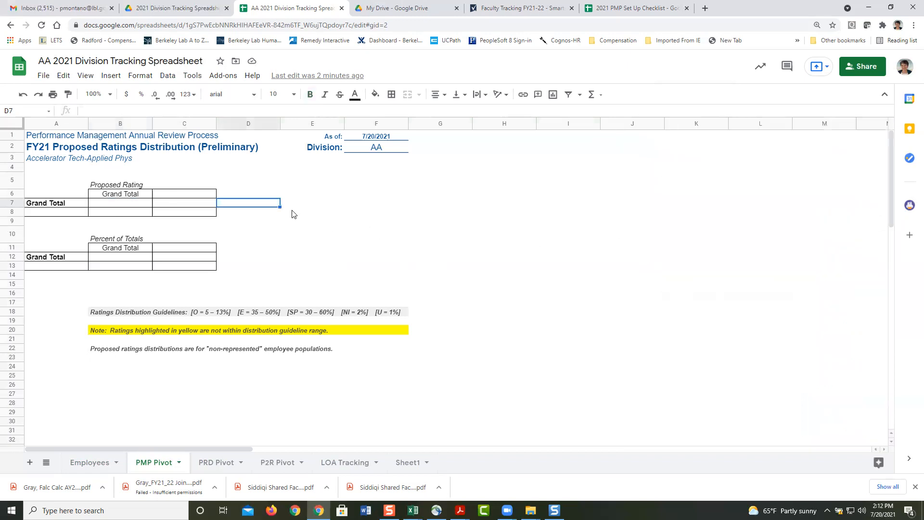
left_click(120, 208)
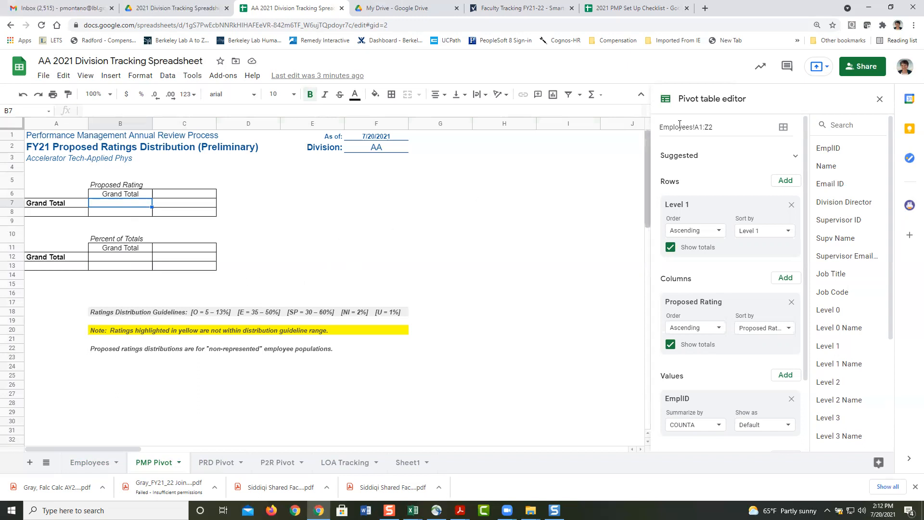
left_click(723, 128)
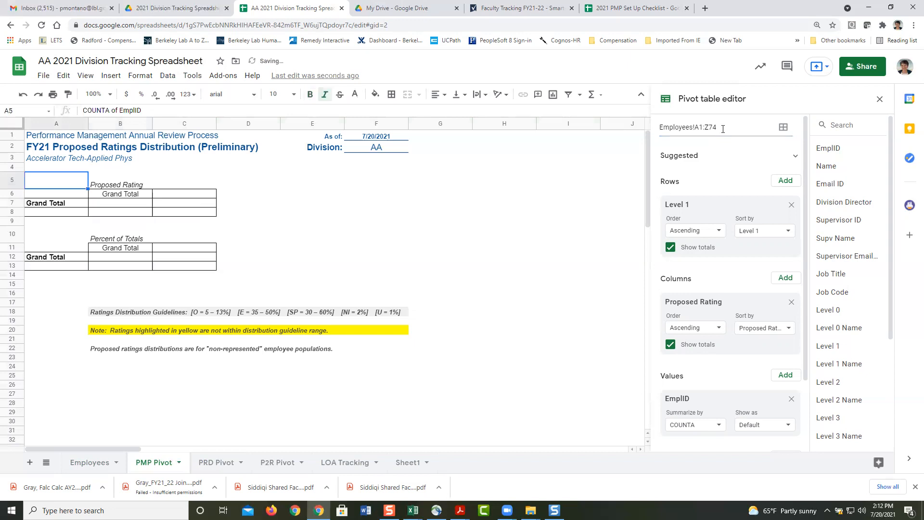
Step: Filter the pivot's Union Code to keep only 99 and FX, giving a 55 grand total
left_click(128, 204)
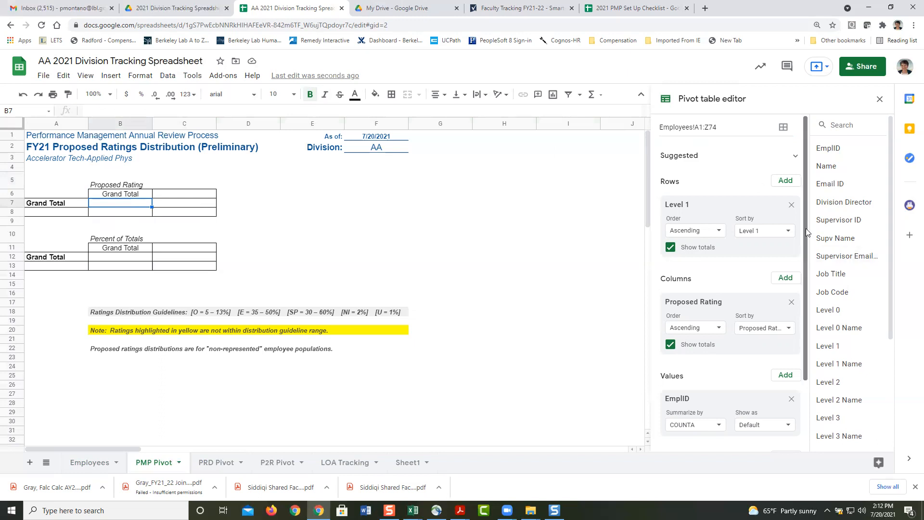
scroll(807, 233, "down", 2)
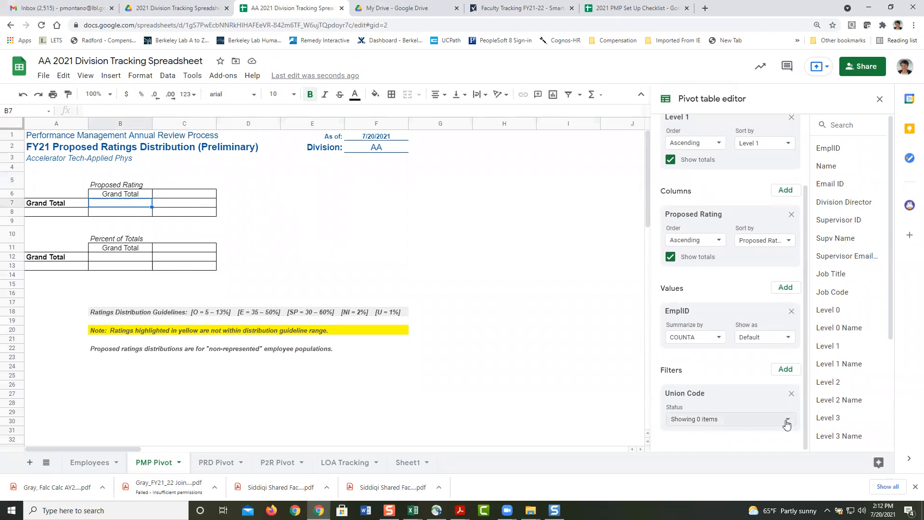
left_click(787, 422)
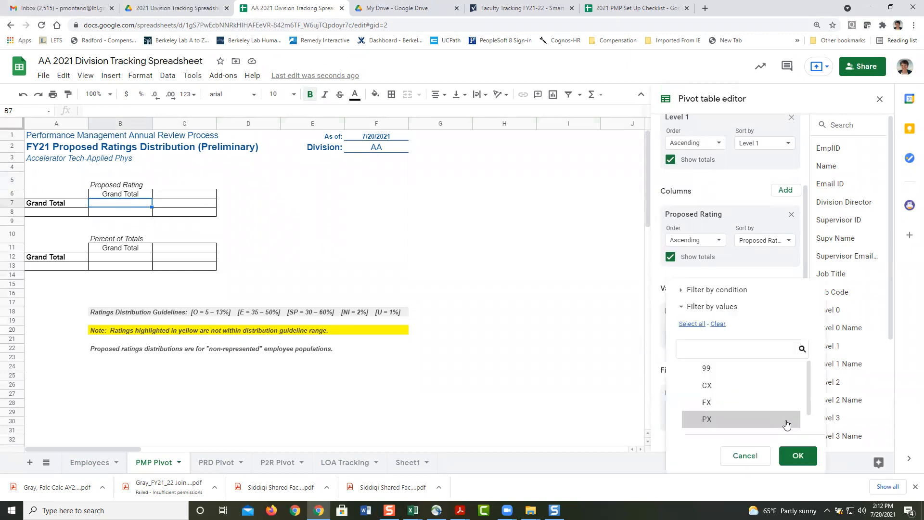
left_click(720, 369)
left_click(753, 405)
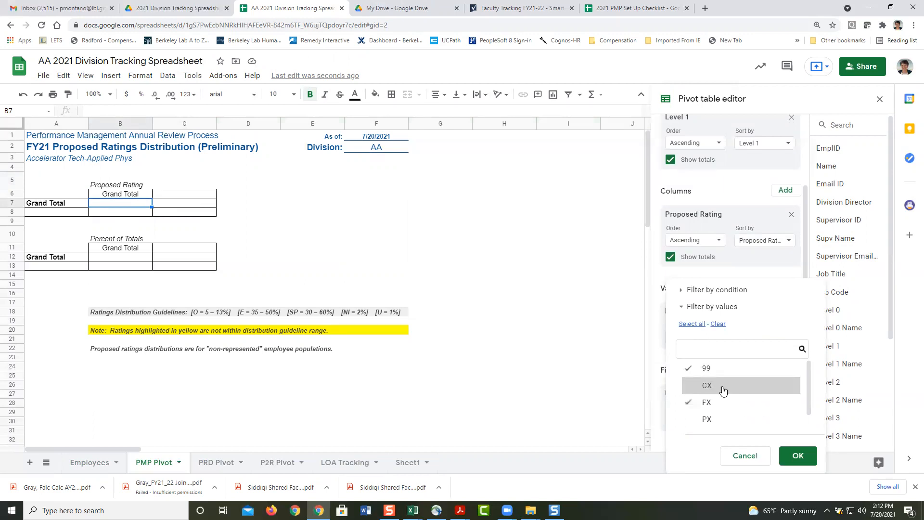
scroll(810, 385, "down", 1)
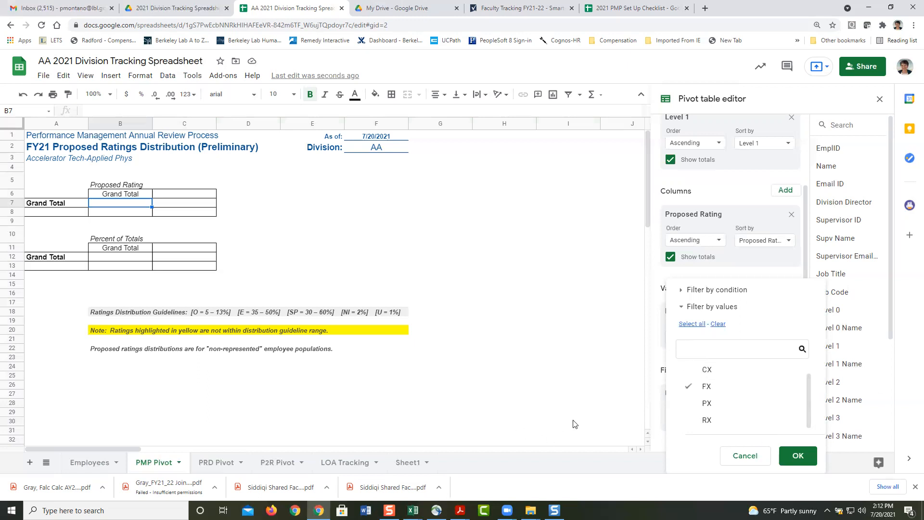
scroll(810, 388, "up", 1)
left_click(794, 456)
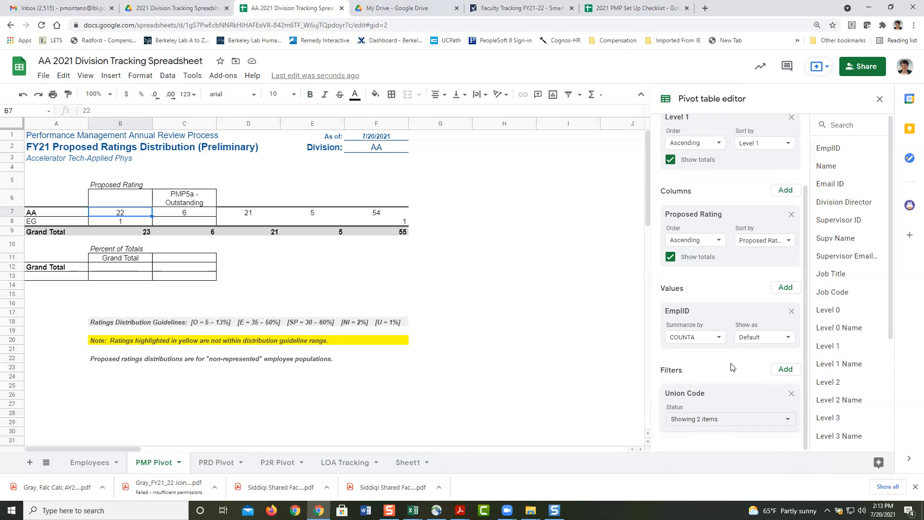
Step: Add a Review Status filter that excludes Ineligible, keeping only Initialized
left_click(786, 369)
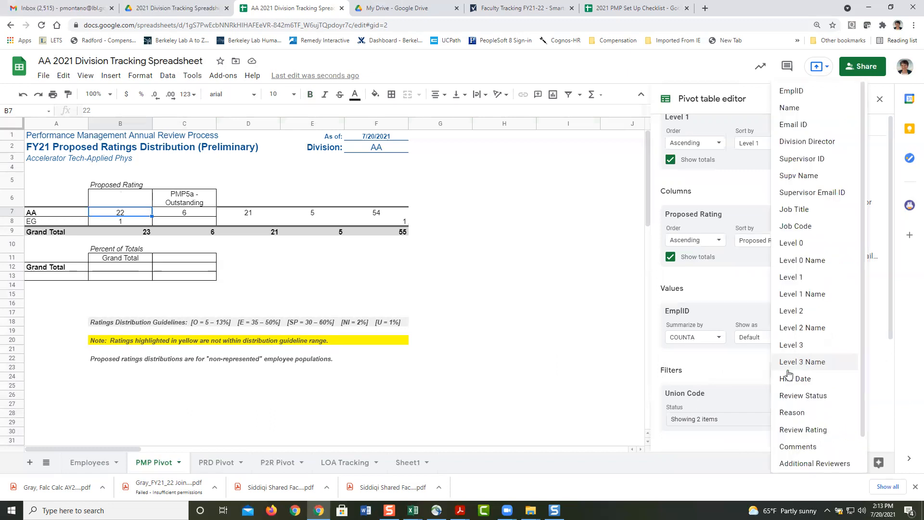
left_click(790, 396)
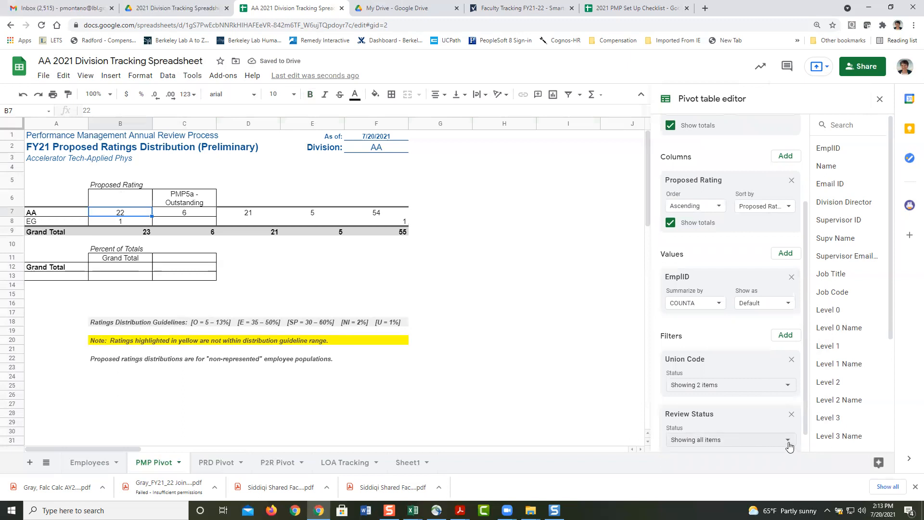
left_click(775, 443)
left_click(685, 371)
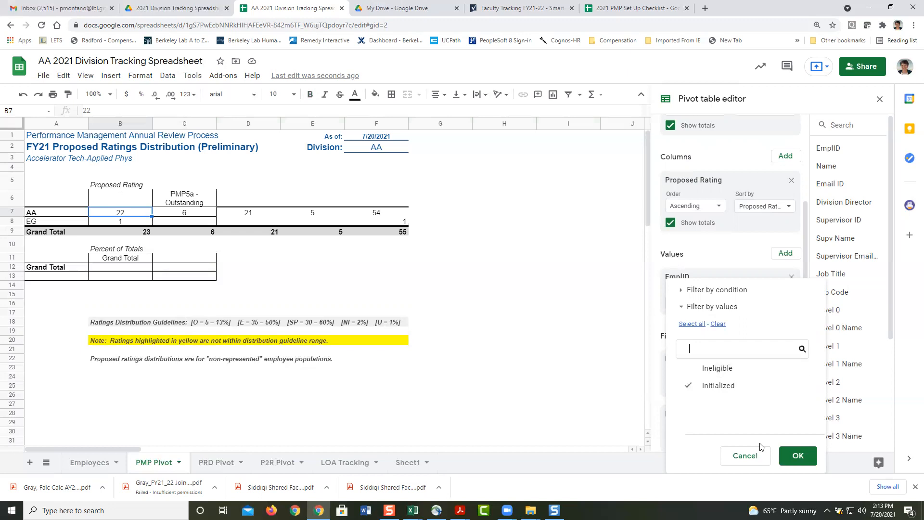
left_click(799, 457)
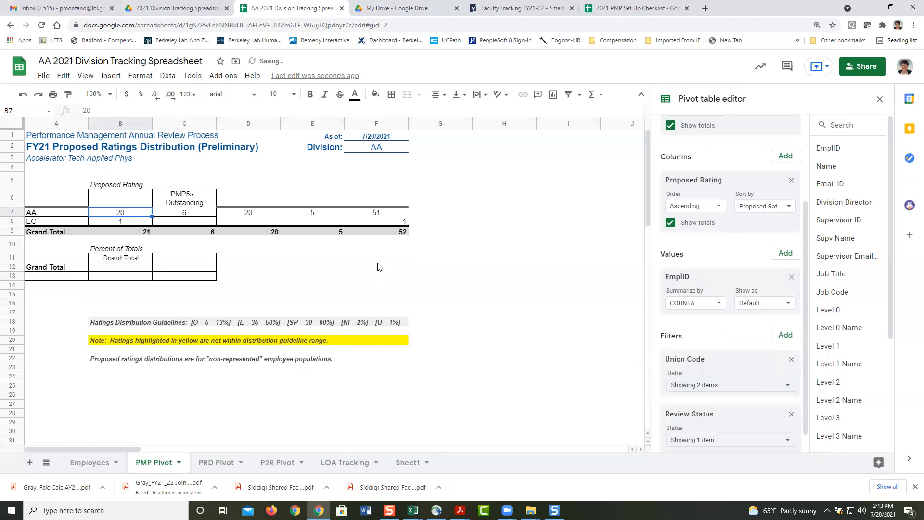
Step: Give the Grand Total row 9 a fill colour and select the 52 total
left_click(11, 230)
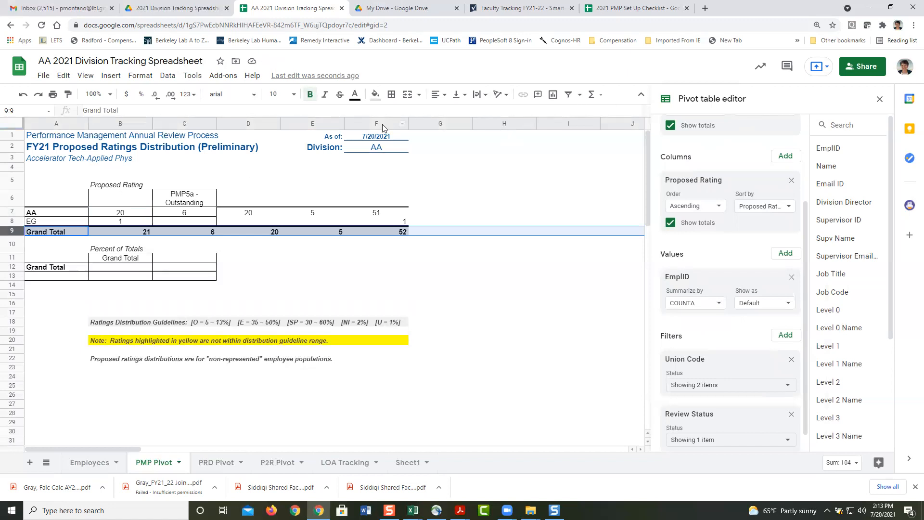
left_click(373, 100)
left_click(389, 110)
left_click(380, 268)
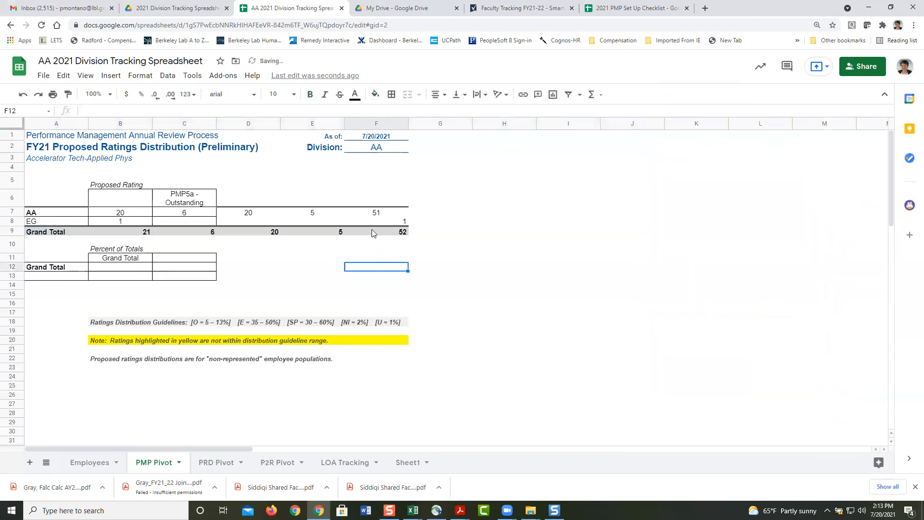
left_click(371, 230)
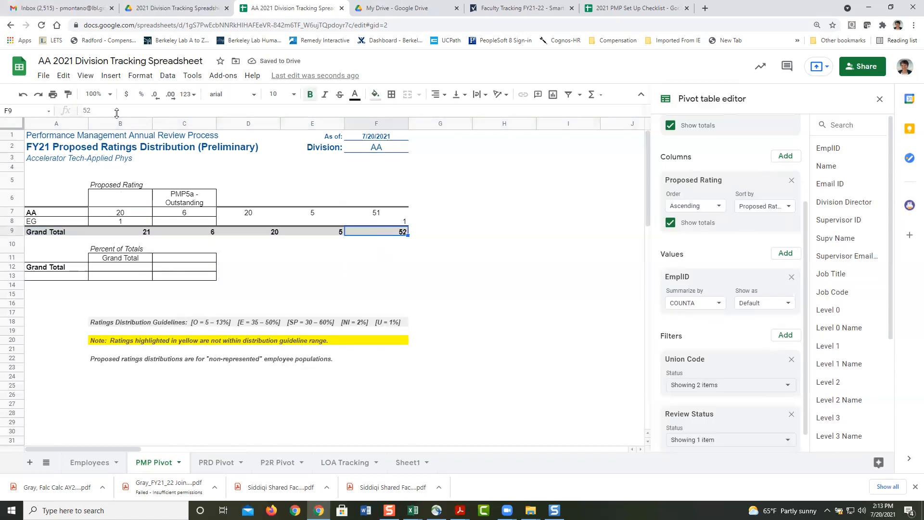
Step: Start a conditional formatting rule for grand total cell F9, then cancel it unsaved
left_click(142, 76)
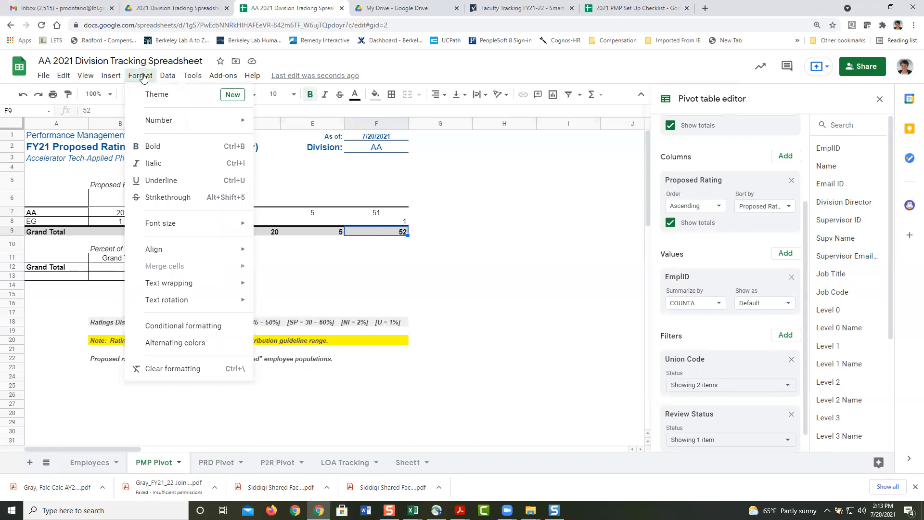
left_click(202, 326)
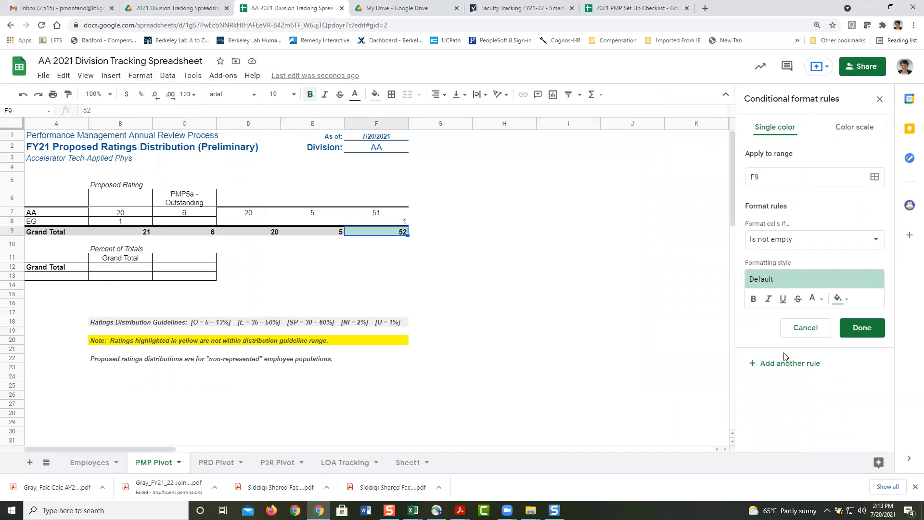
left_click(803, 332)
left_click(362, 268)
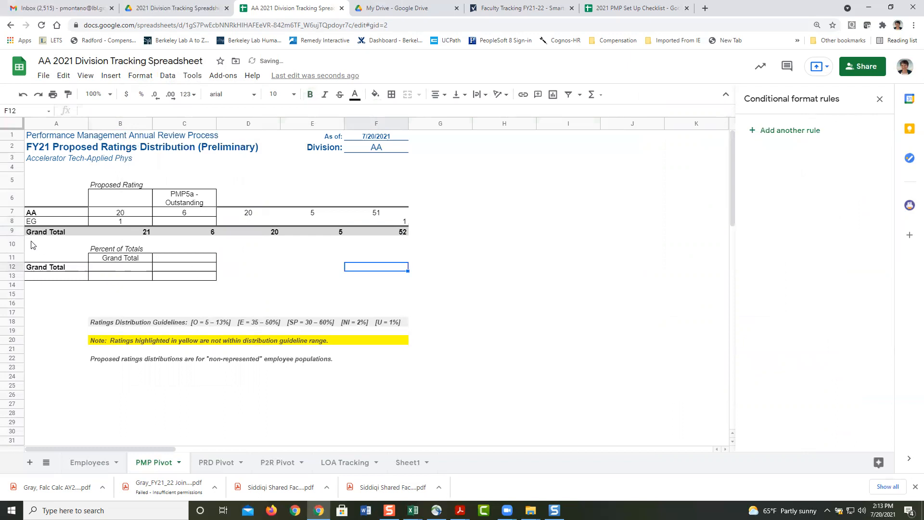
left_click(33, 225)
left_click(36, 213)
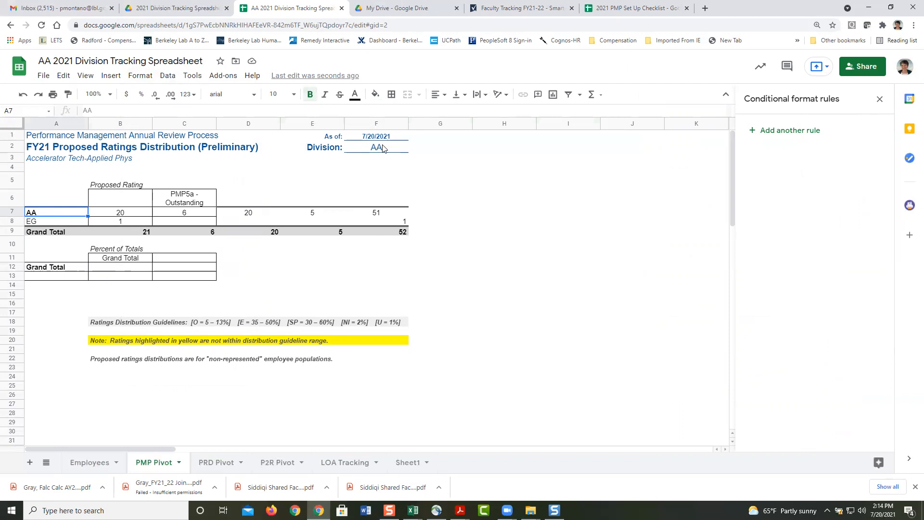
Step: Locate the last employee's EG Level 1 code in Employees cell L74
left_click(40, 222)
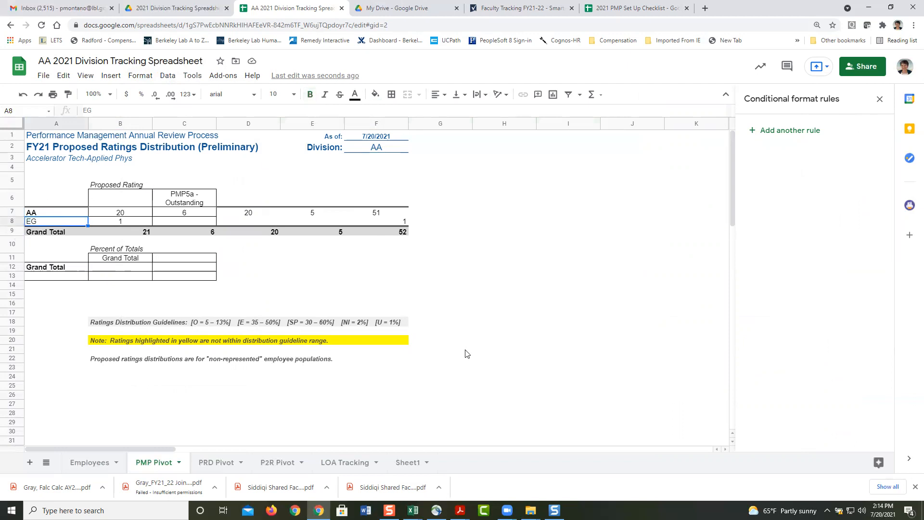
left_click(89, 464)
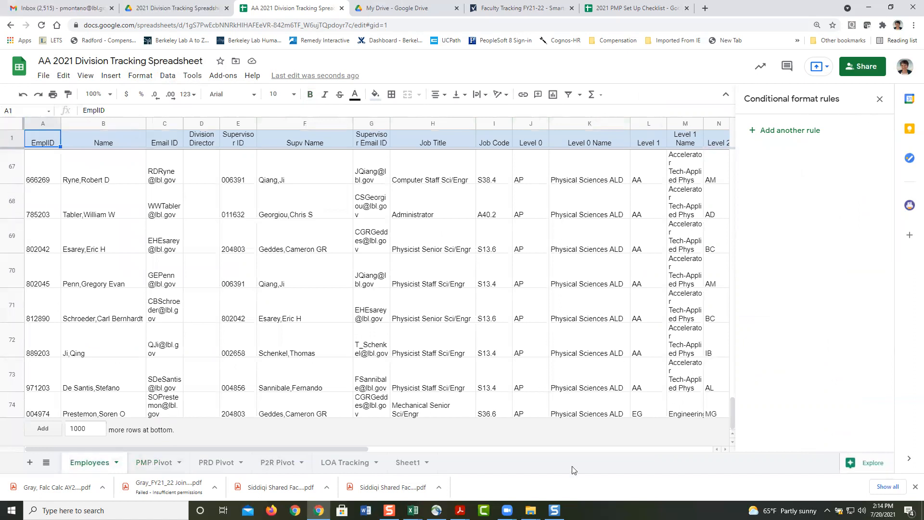
left_click_drag(307, 450, 340, 449)
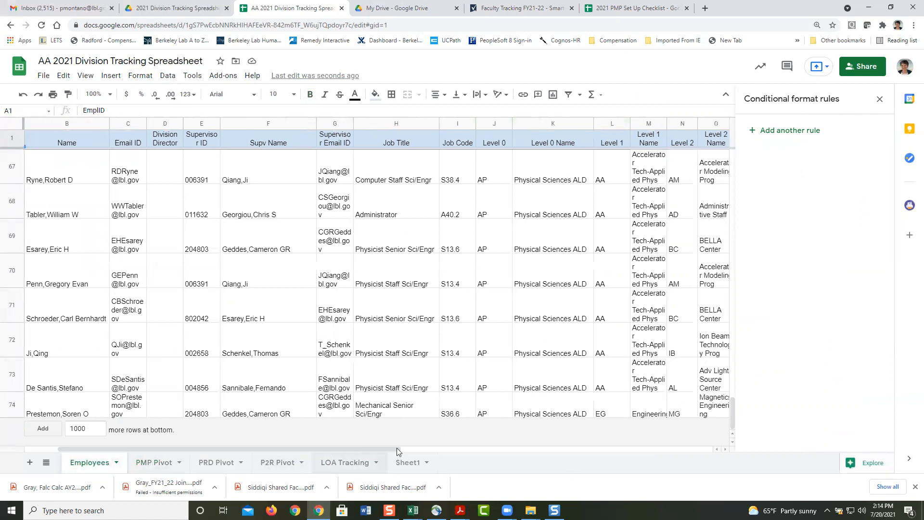
left_click(617, 410)
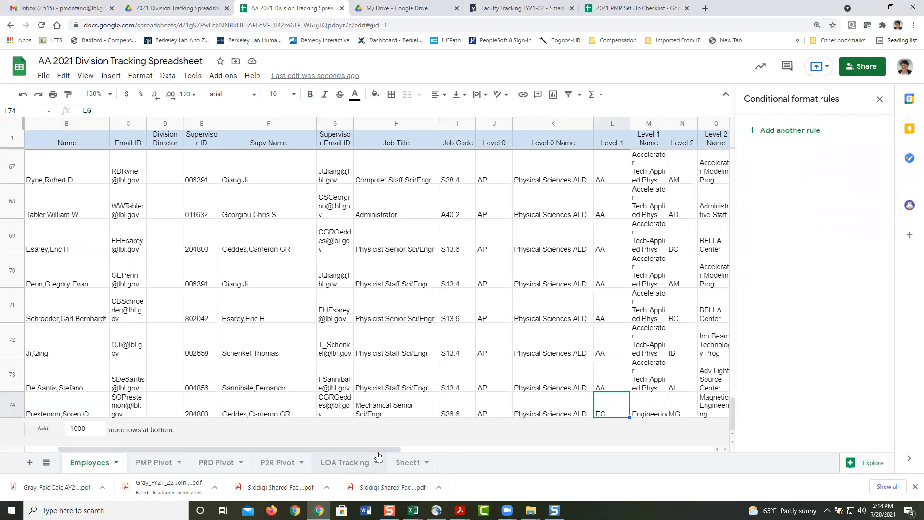
left_click_drag(378, 448, 434, 449)
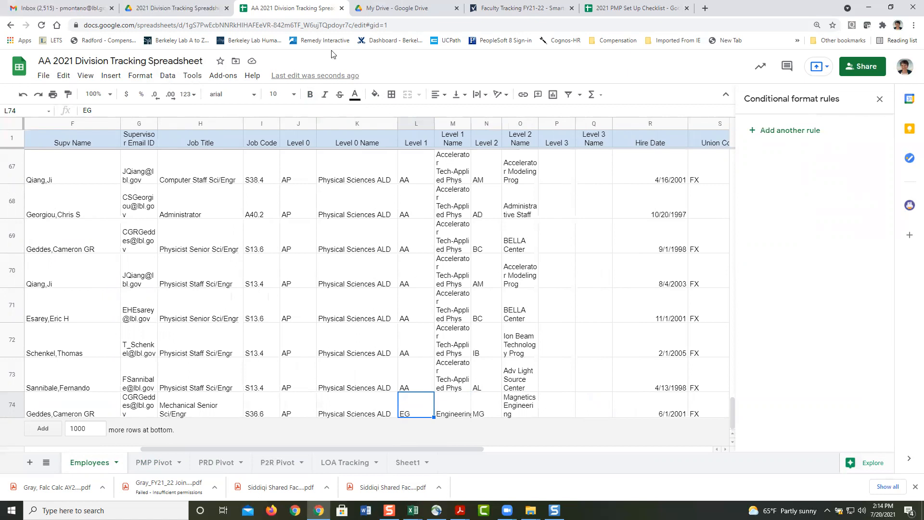
Step: Check the Physical Sciences Area Office row in the 2021 PMP Set Up Checklist
left_click(630, 8)
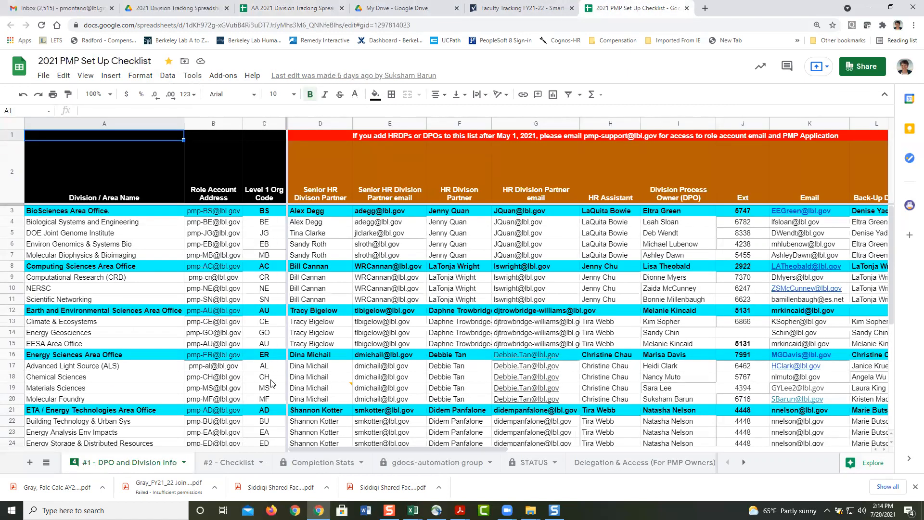
left_click_drag(889, 252, 892, 280)
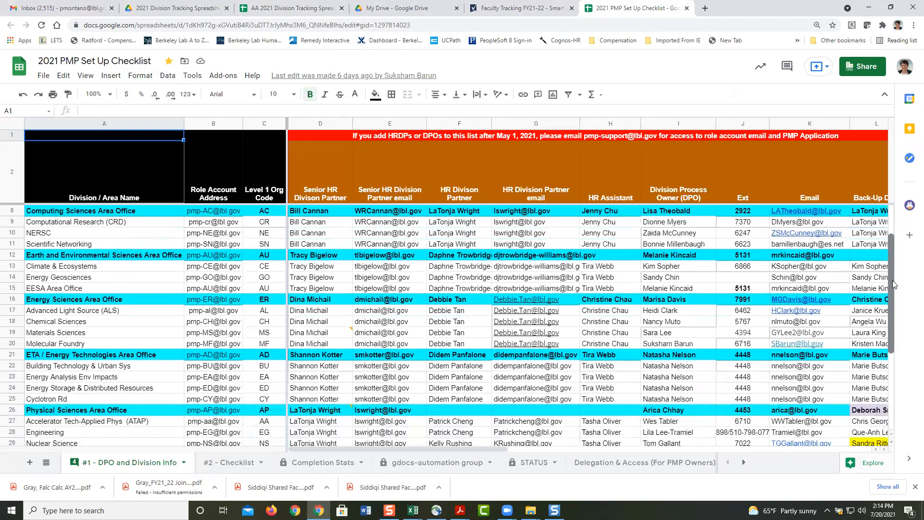
left_click(293, 414)
left_click(12, 409)
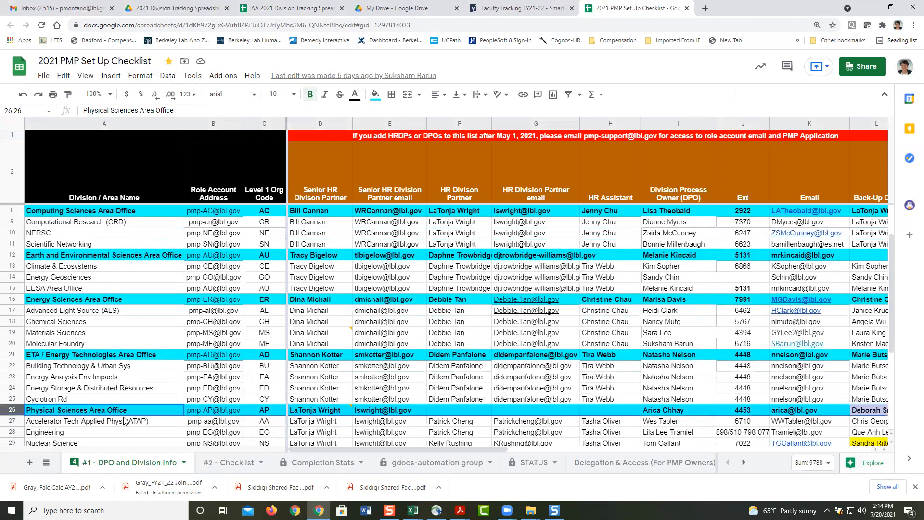
Step: Paste AA into L74 and return to the PMP Pivot, now only AA totalling 52
left_click(281, 11)
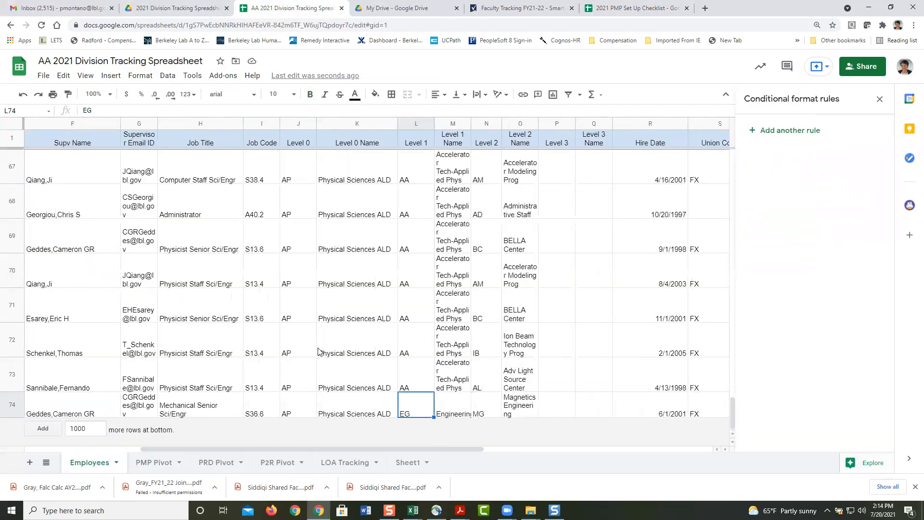
type("AA")
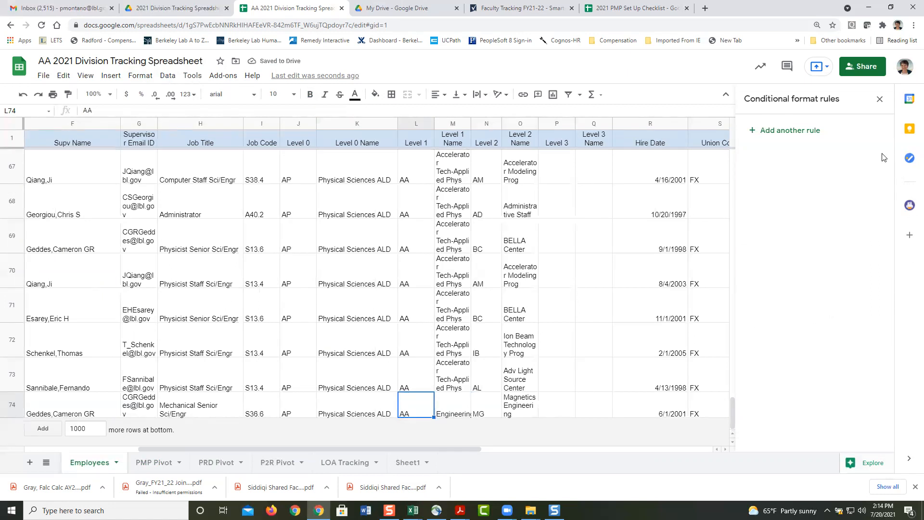
left_click(155, 463)
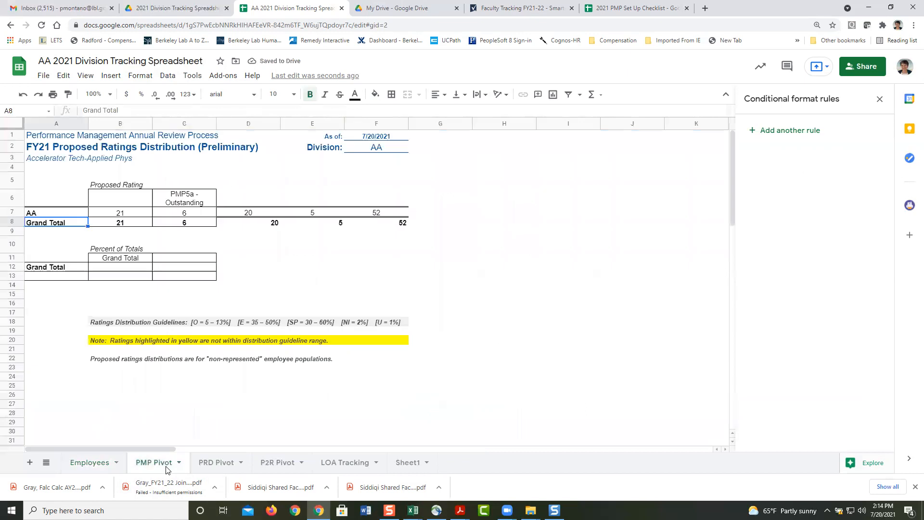
Step: Verify the pivot's AA counts (21, 6, total 52), close conditional formatting, and view the Employees sheet
left_click(122, 223)
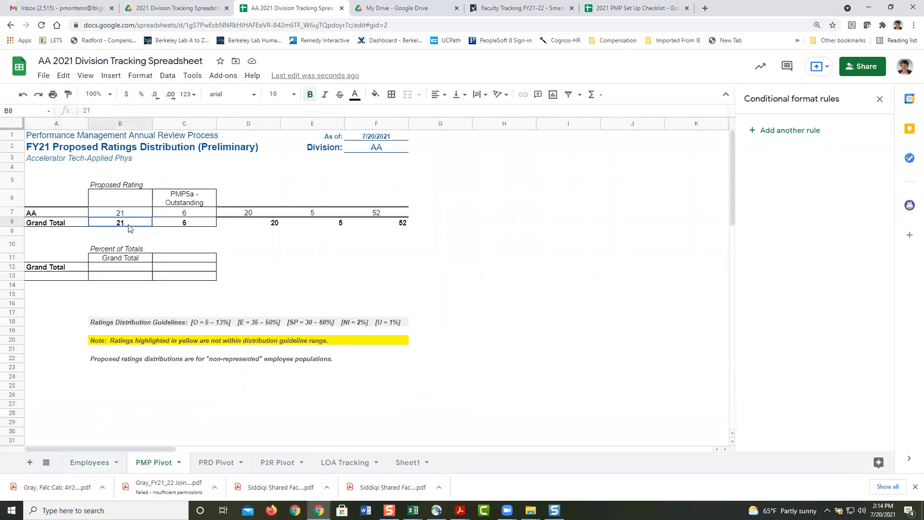
left_click(375, 224)
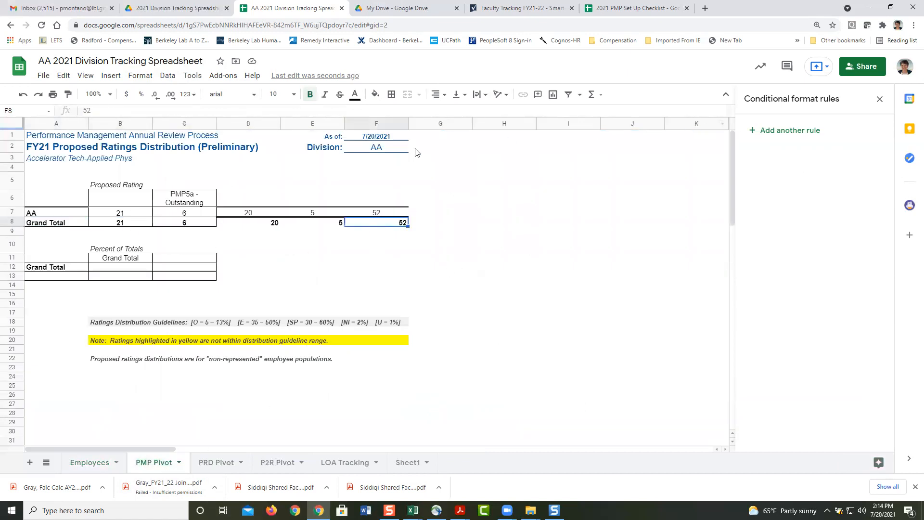
left_click(177, 213)
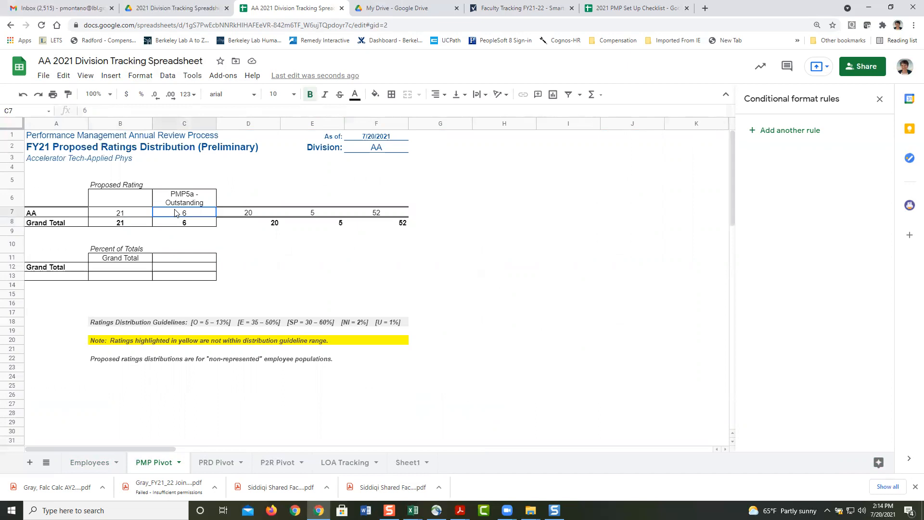
left_click(880, 99)
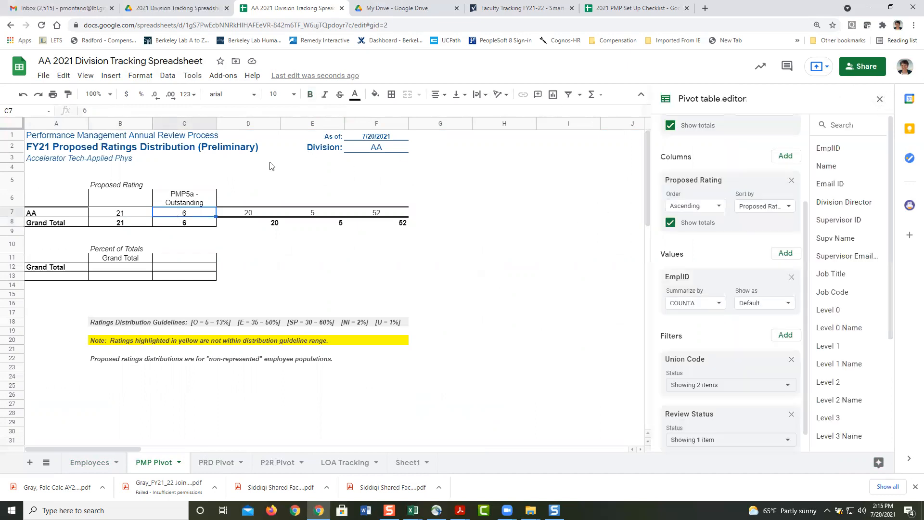
left_click(59, 213)
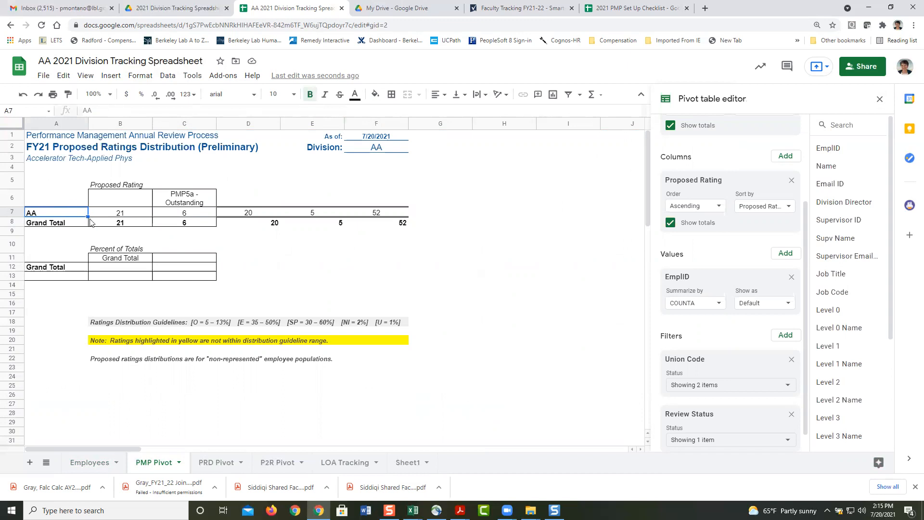
left_click(176, 201)
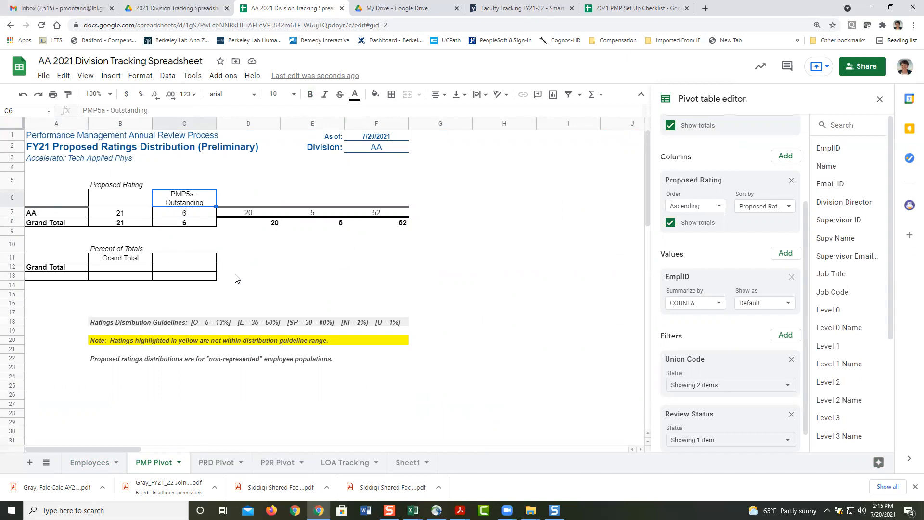
left_click(92, 463)
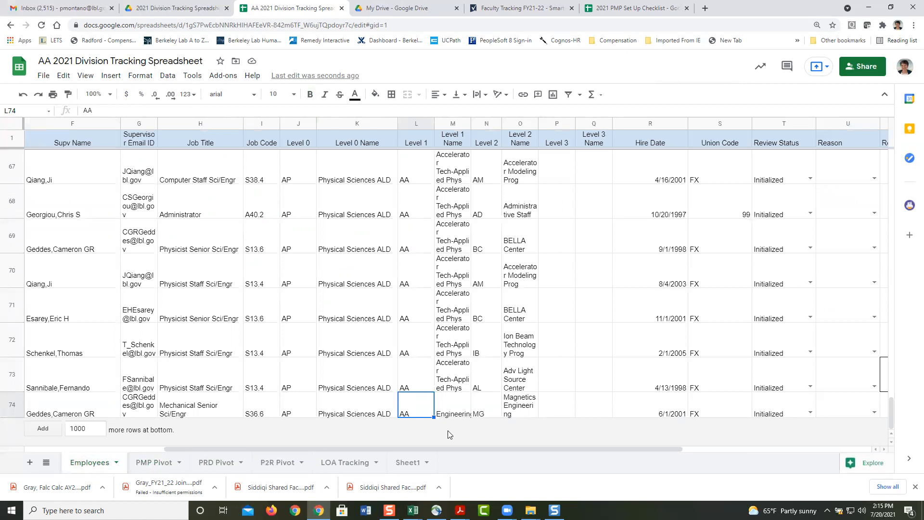
Step: Review the 2021 PMP Set Up Checklist's #2 - Checklist sheet, then its #1 - DPO and Division Info sheet
left_click(643, 13)
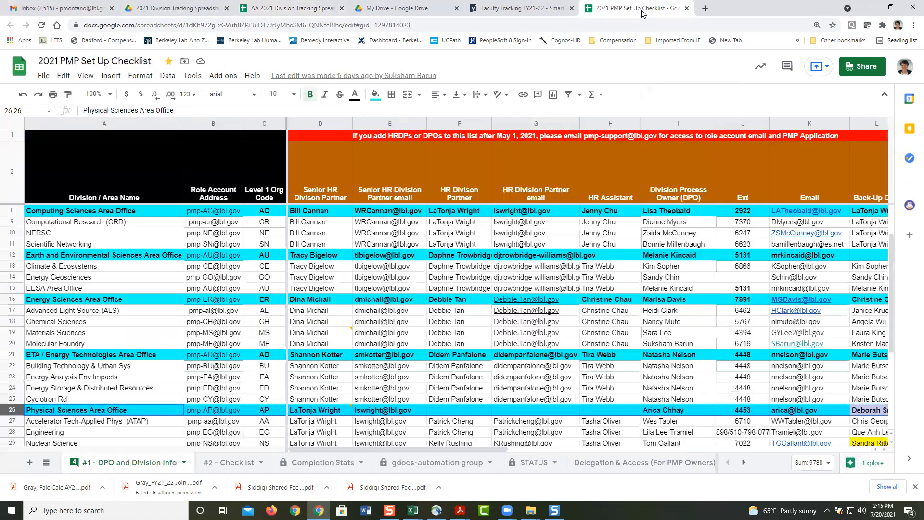
left_click(237, 468)
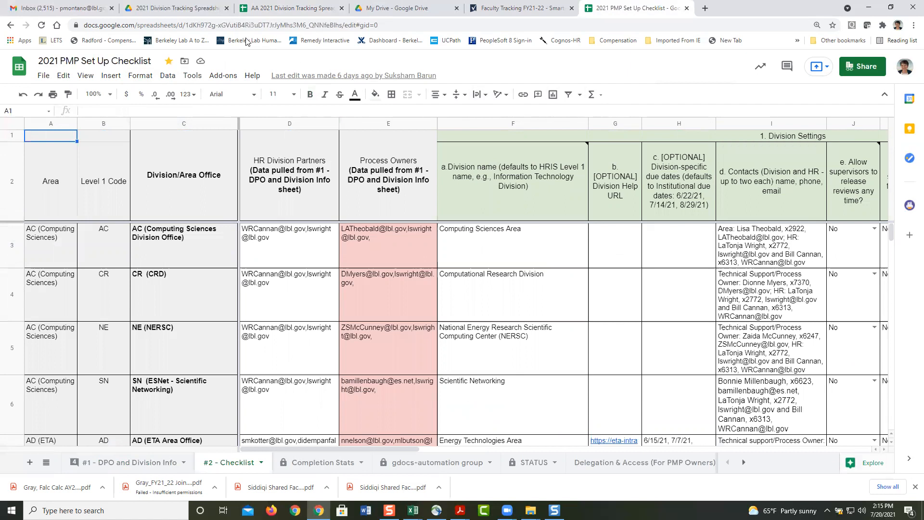
left_click(259, 9)
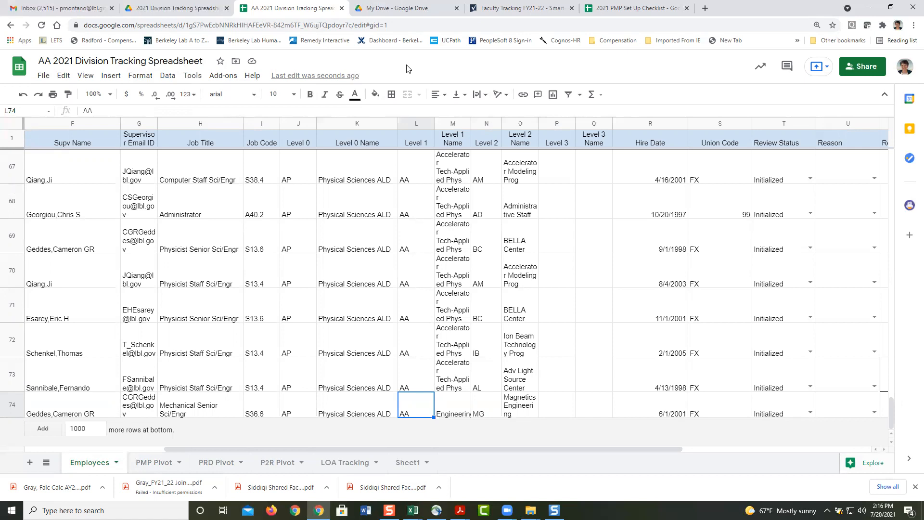
left_click(603, 7)
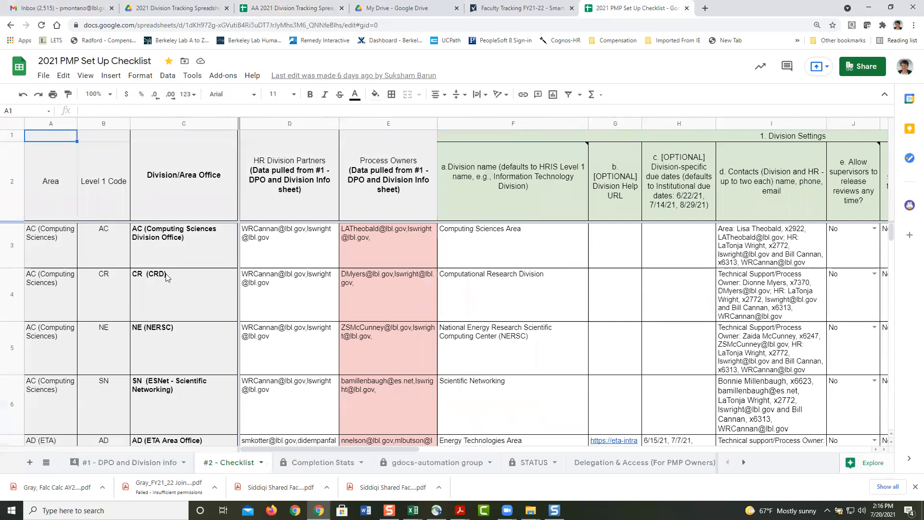
left_click(154, 462)
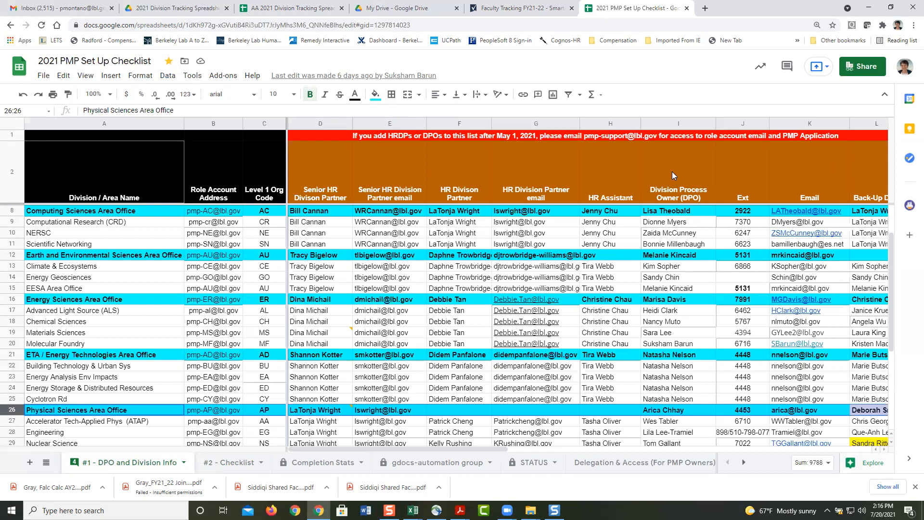
Step: Return to the AA 2021 Division Tracking Spreadsheet and select cell F74 on the Employees sheet
left_click(286, 8)
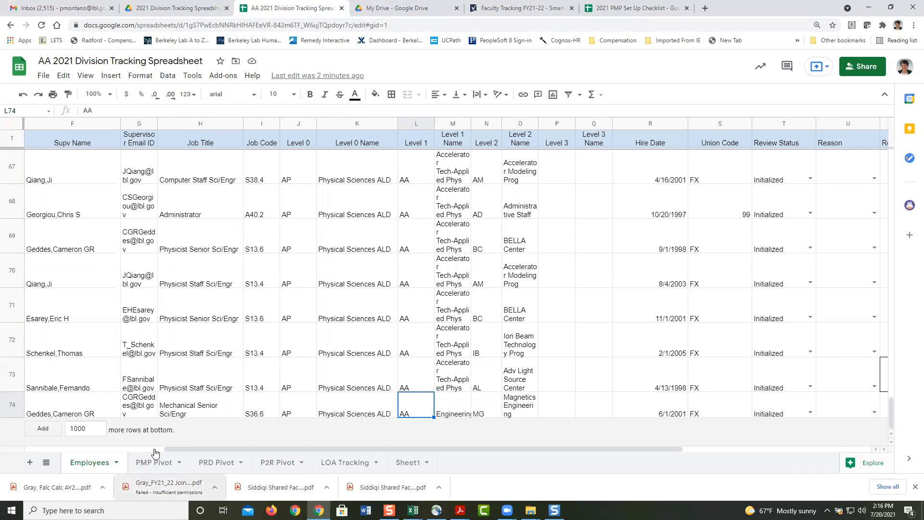
left_click(95, 404)
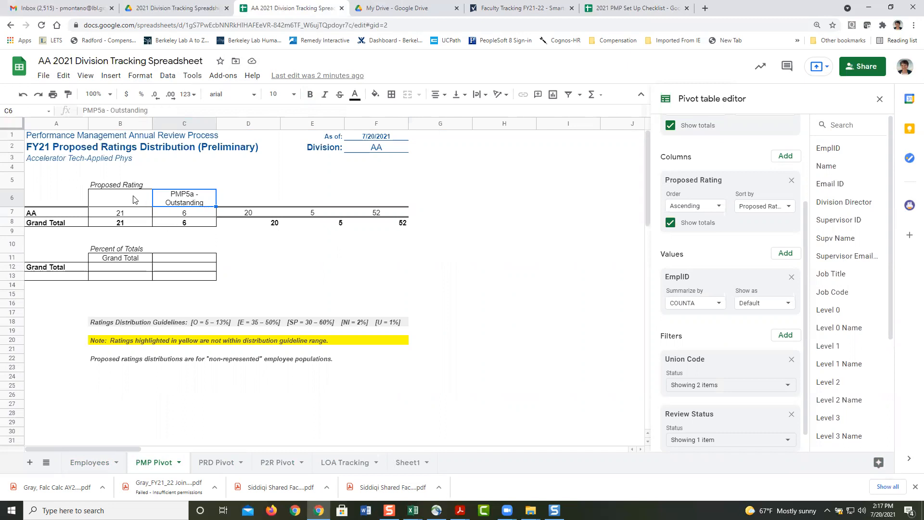
Step: Copy PMP5a's header formatting across C6:F6 and C8's formatting across the Grand Total row to F8
left_click(396, 215)
left_click(198, 201)
left_click_drag(213, 204, 398, 207)
left_click(202, 226)
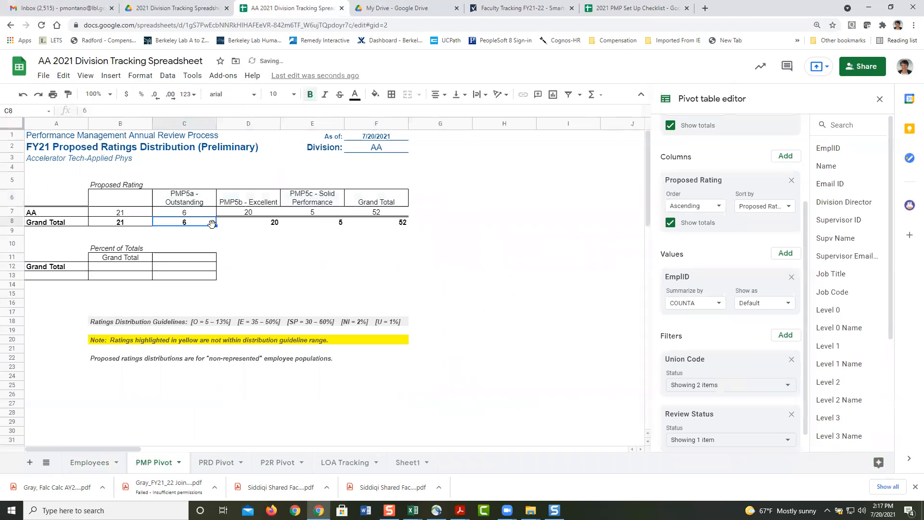
left_click_drag(215, 226, 376, 228)
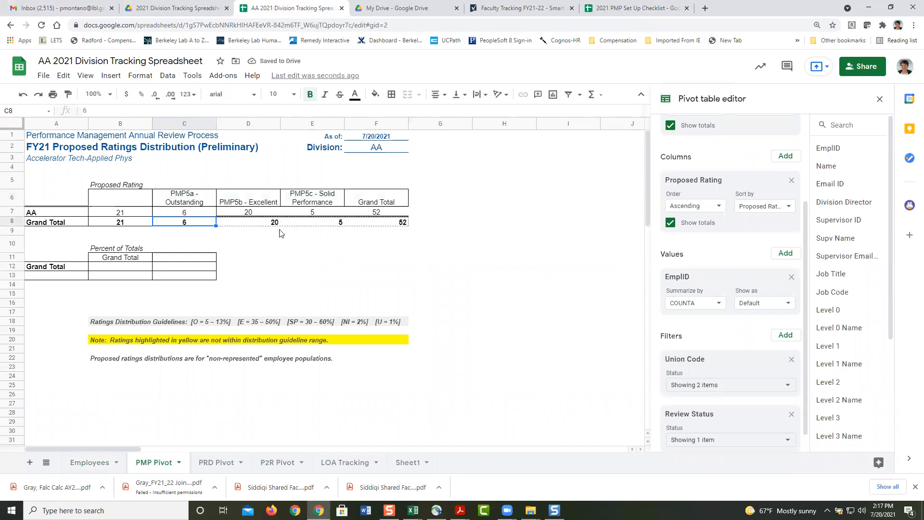
left_click(129, 195)
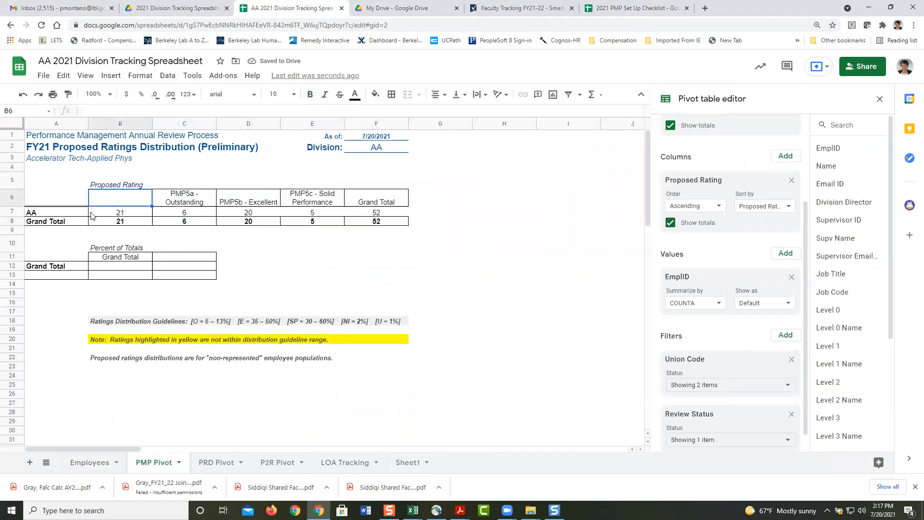
Step: Hide the pivot's Grand Total row 8
left_click(13, 222)
right_click(14, 223)
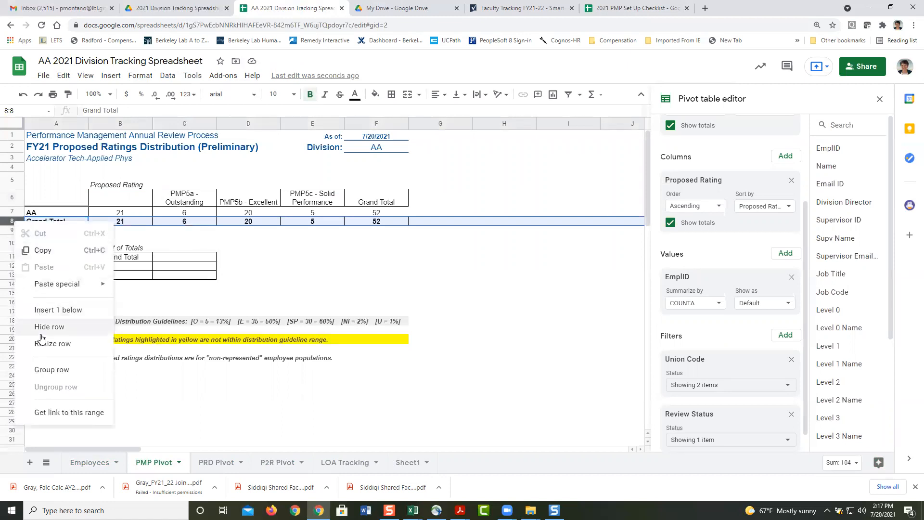
left_click(89, 323)
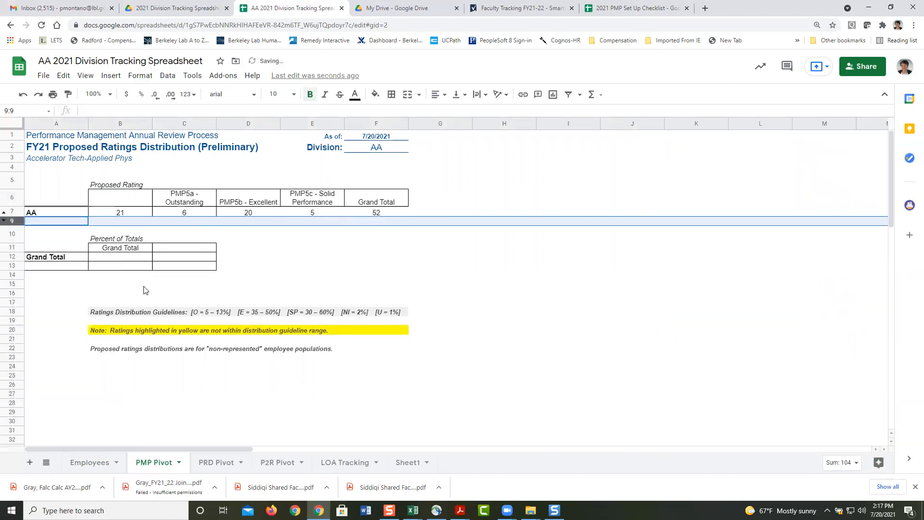
Step: Apply all borders to the pivot table range B6:F7
left_click(124, 200)
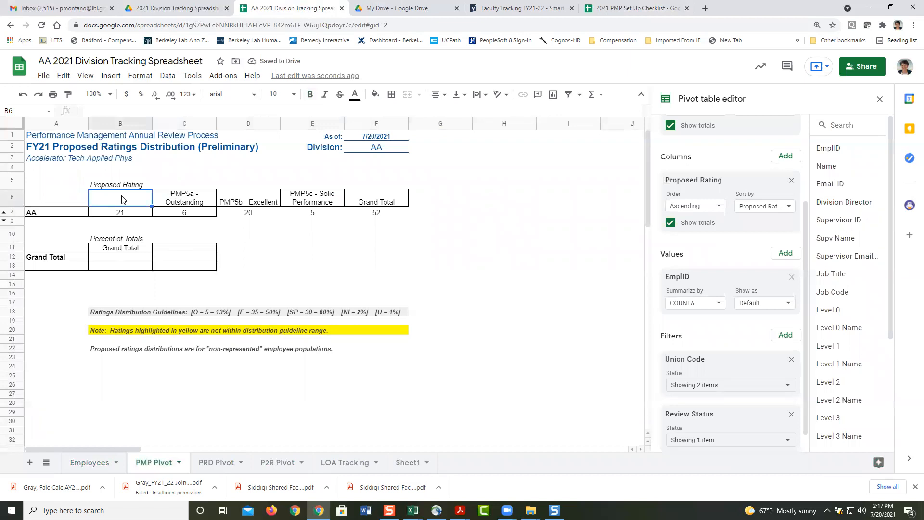
left_click_drag(123, 199, 380, 215)
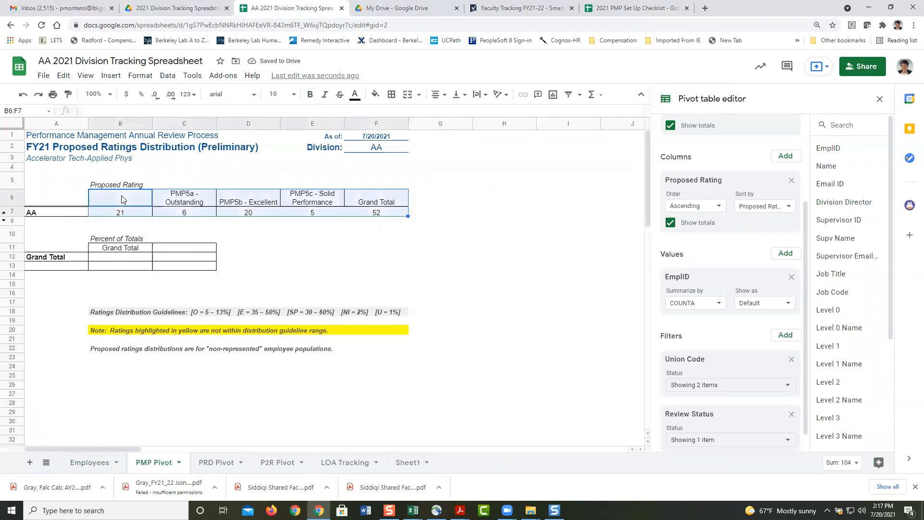
left_click(391, 94)
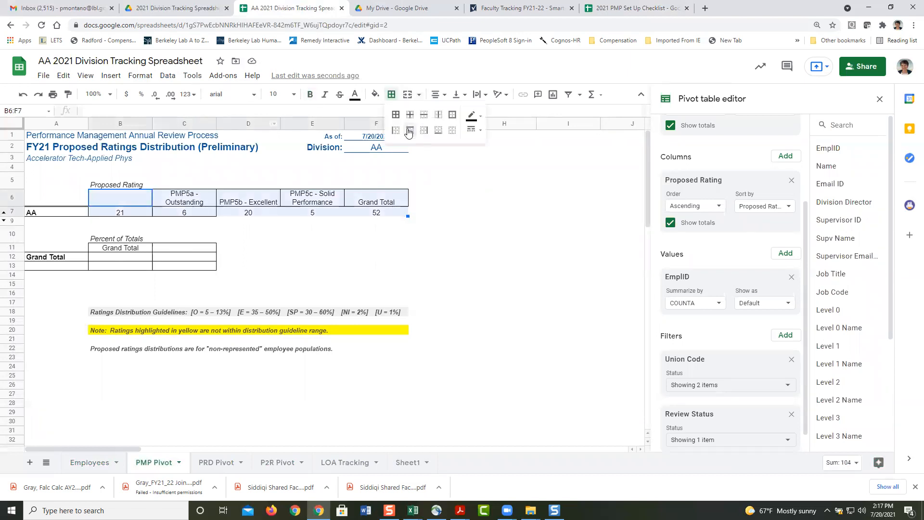
left_click(398, 115)
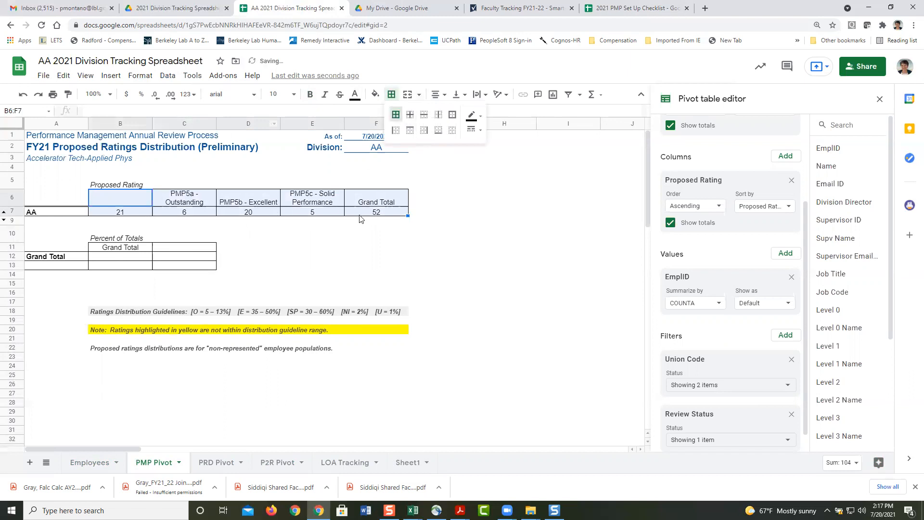
left_click(365, 215)
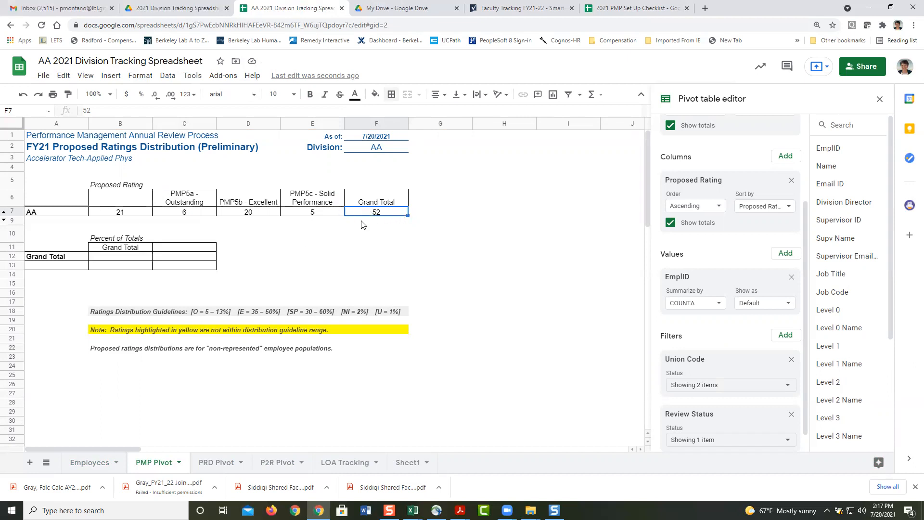
Step: Extend the Percent of Totals pivot's source data range to Employees!A1:Z74
left_click(114, 261)
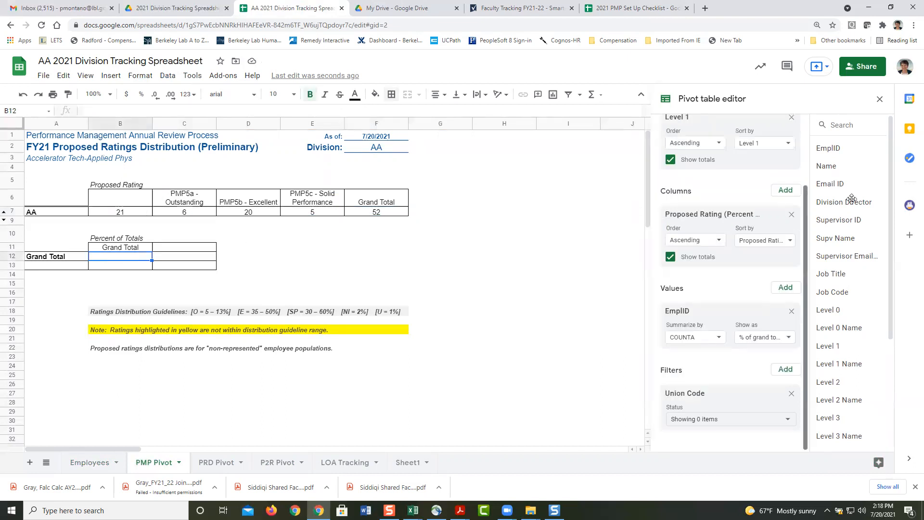
left_click_drag(807, 206, 818, 121)
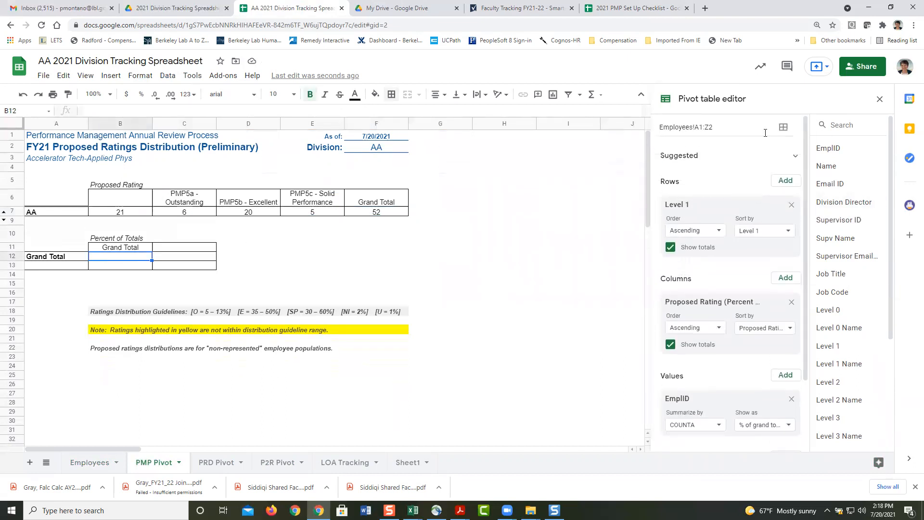
left_click_drag(709, 126, 729, 123)
key("Return")
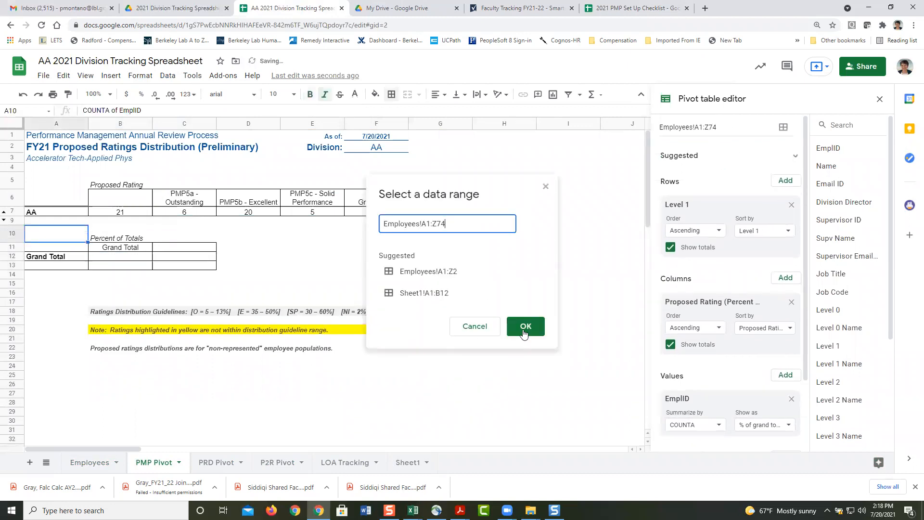
left_click(525, 329)
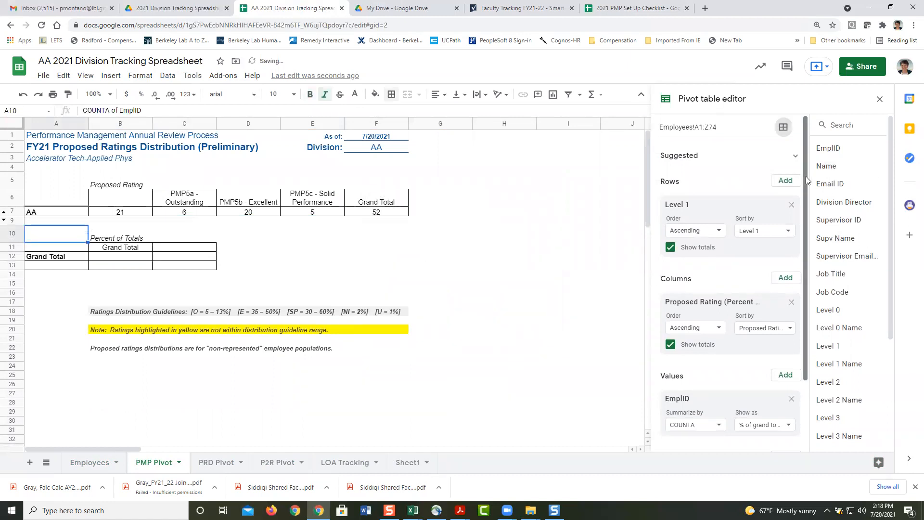
Step: Filter the pivot's Union Code to 99 and FX
scroll(801, 270, "down", 2)
left_click(780, 424)
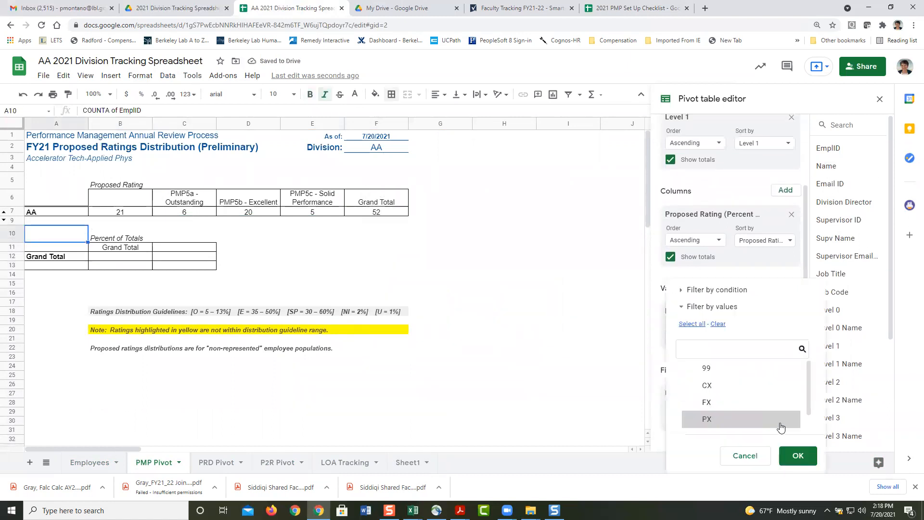
left_click(727, 368)
left_click(725, 402)
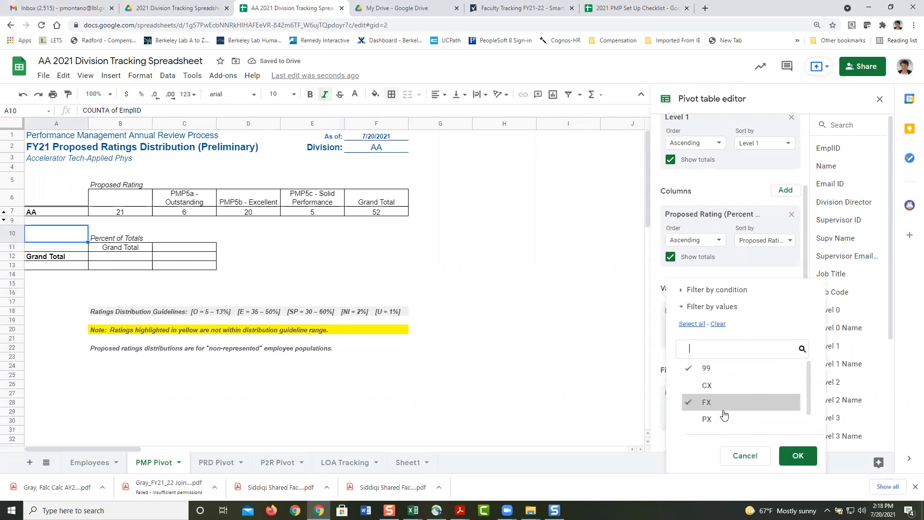
left_click(797, 457)
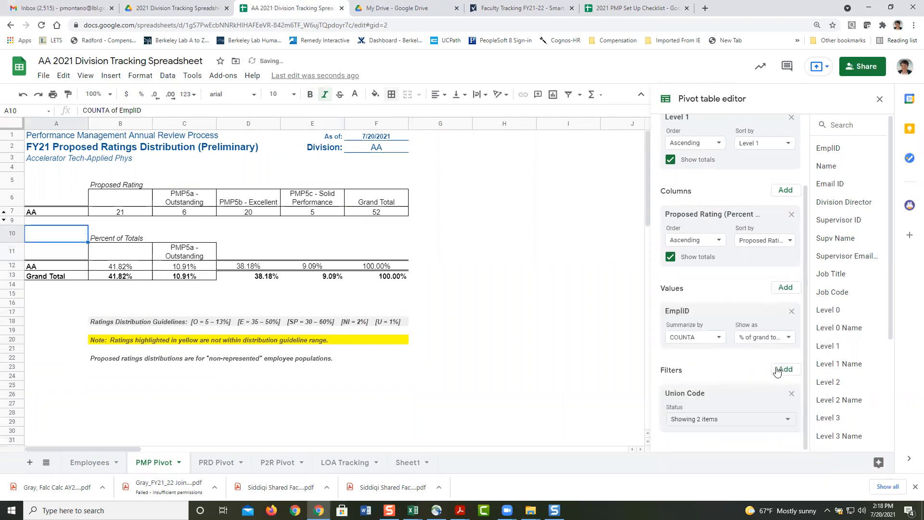
Step: Add a Review Status filter showing only Initialized employees, excluding Ineligible
left_click(778, 371)
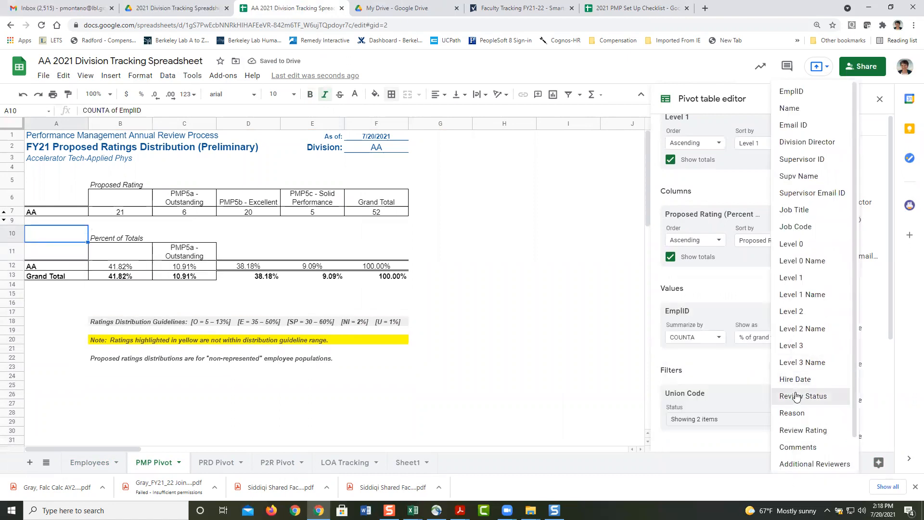
left_click(795, 395)
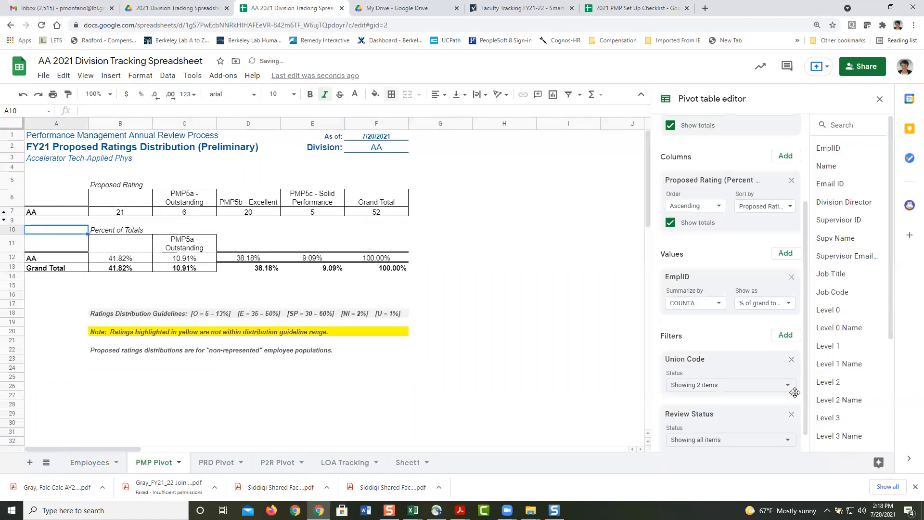
left_click(788, 440)
left_click(707, 368)
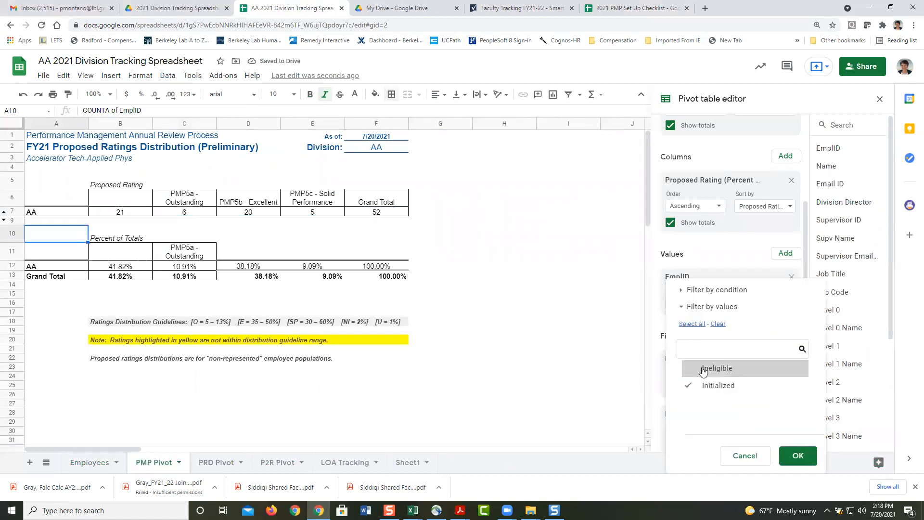
left_click(797, 458)
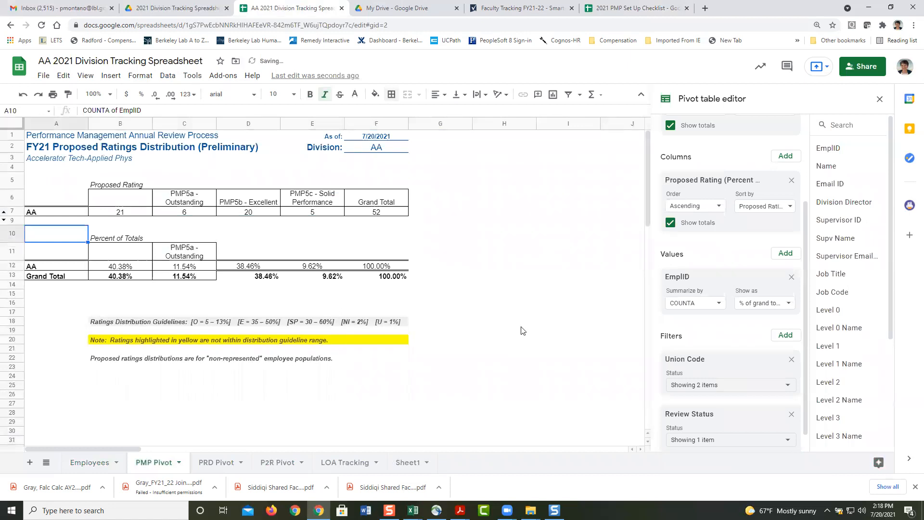
left_click(133, 258)
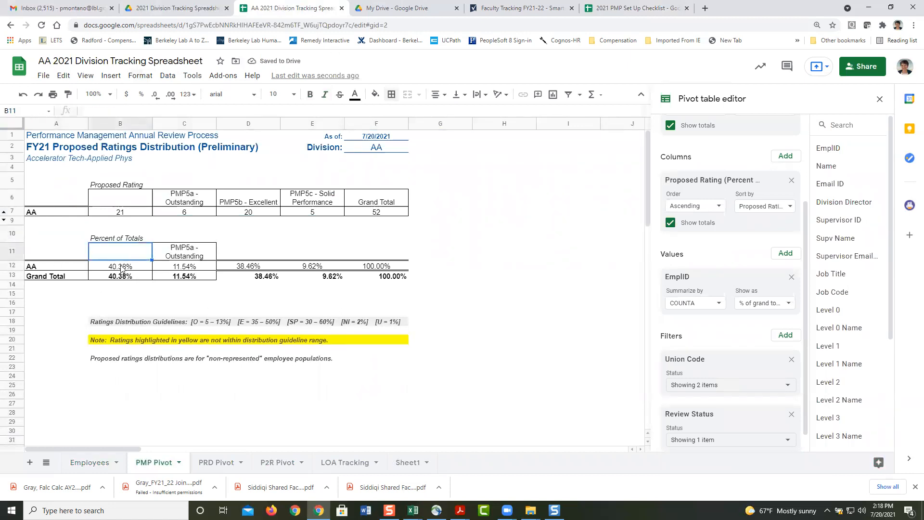
Step: Copy the PMP5a header format across C11:F11 and hide the Grand Total row 13
left_click(186, 258)
left_click_drag(215, 260, 373, 263)
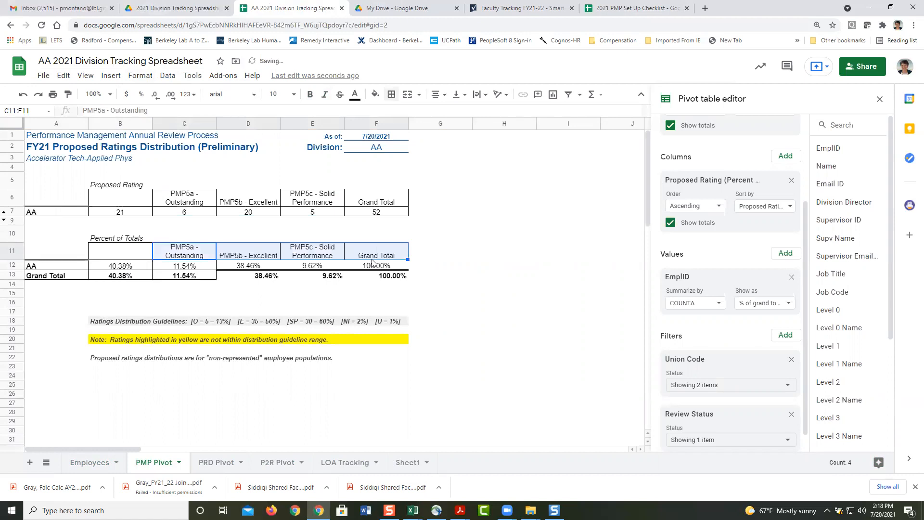
left_click(134, 275)
left_click(182, 276)
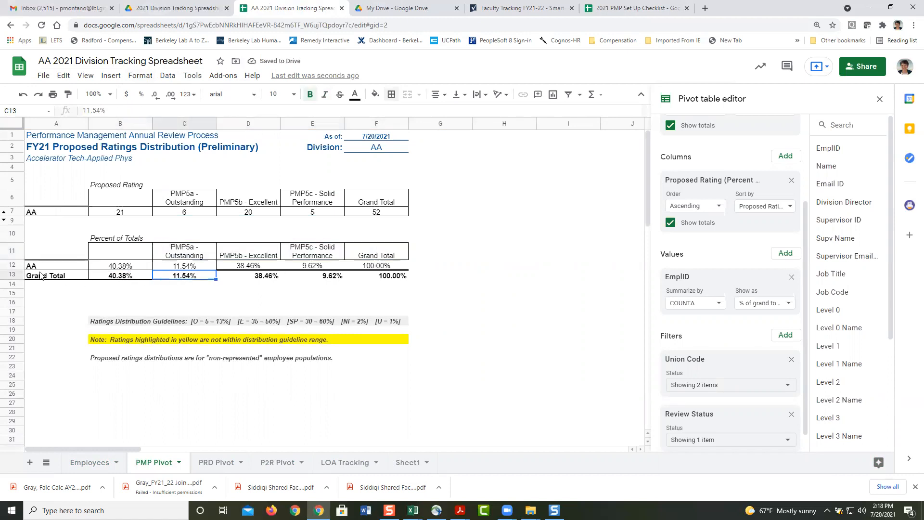
left_click(16, 276)
right_click(16, 276)
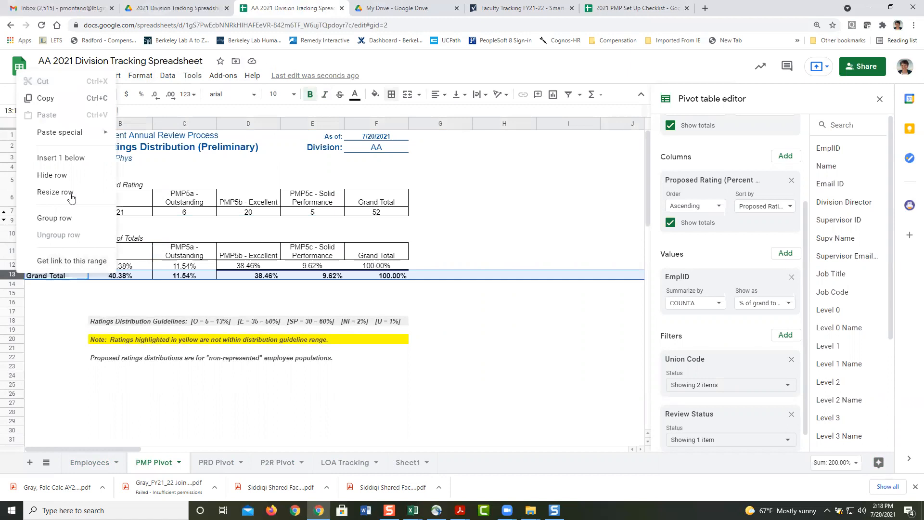
left_click(71, 175)
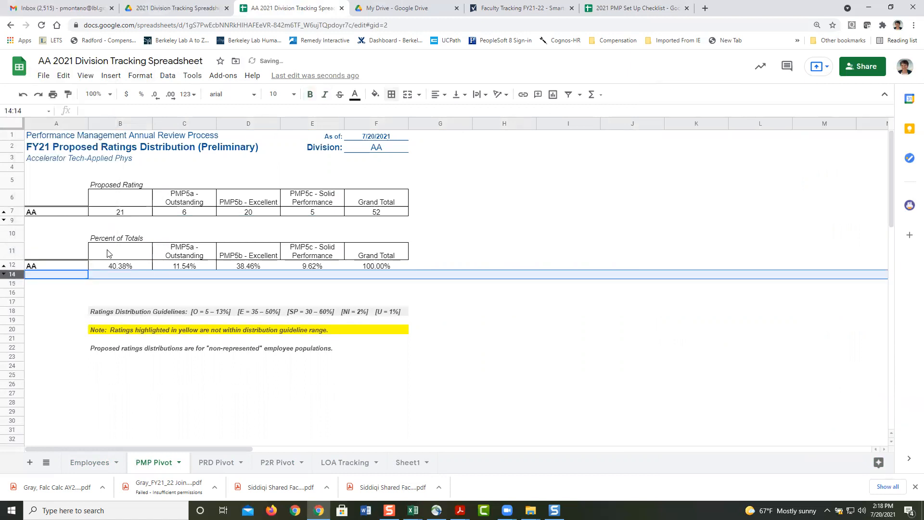
Step: Give the Percent of Totals table B11:F12 all borders and round percentages to whole numbers
left_click(109, 253)
key("shift+Down")
key("shift+Right")
key("shift+Right")
key("shift+Right")
key("shift+Right")
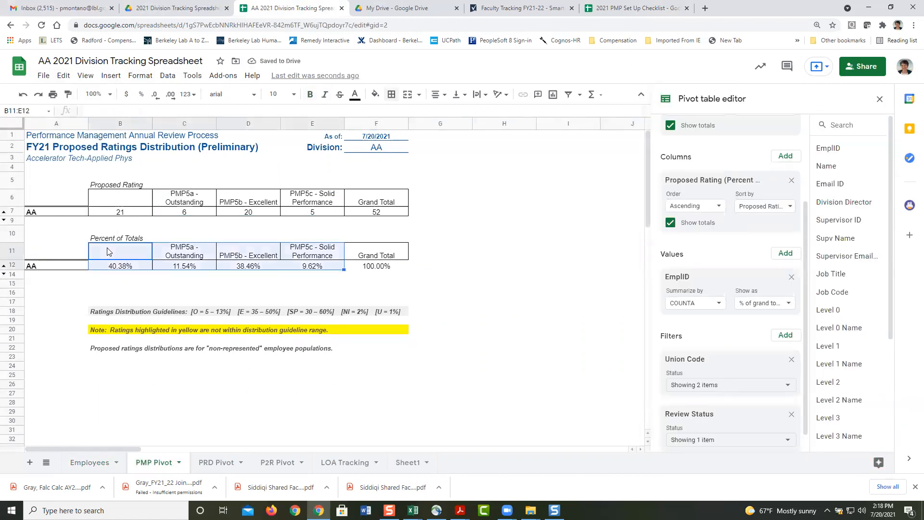
left_click(391, 94)
left_click(394, 117)
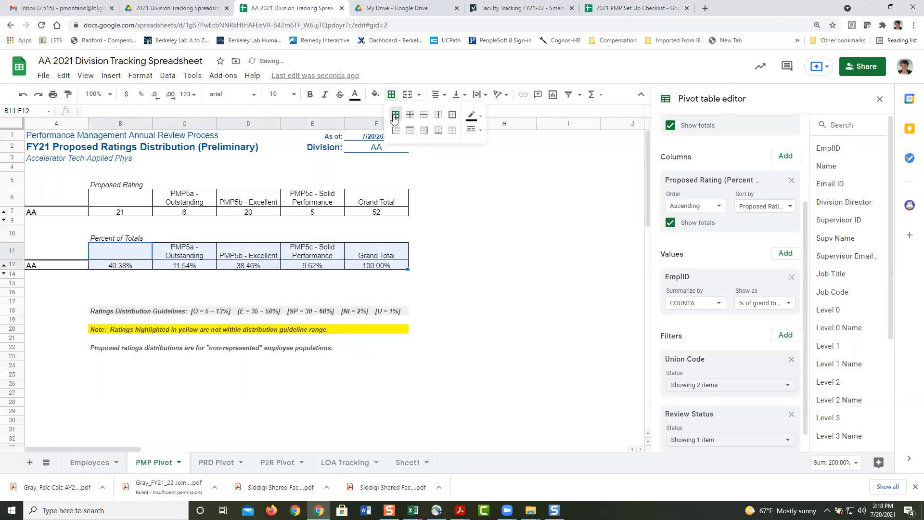
left_click(160, 96)
left_click(155, 95)
left_click(155, 94)
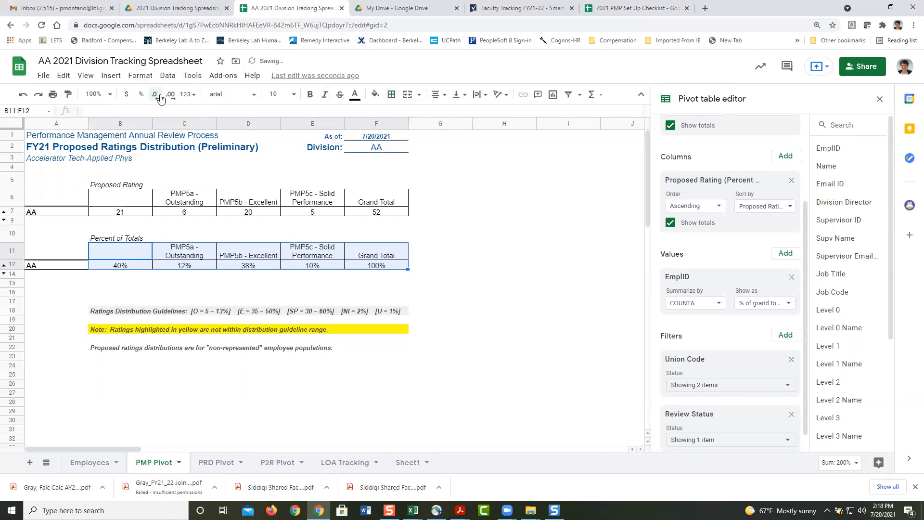
left_click(422, 259)
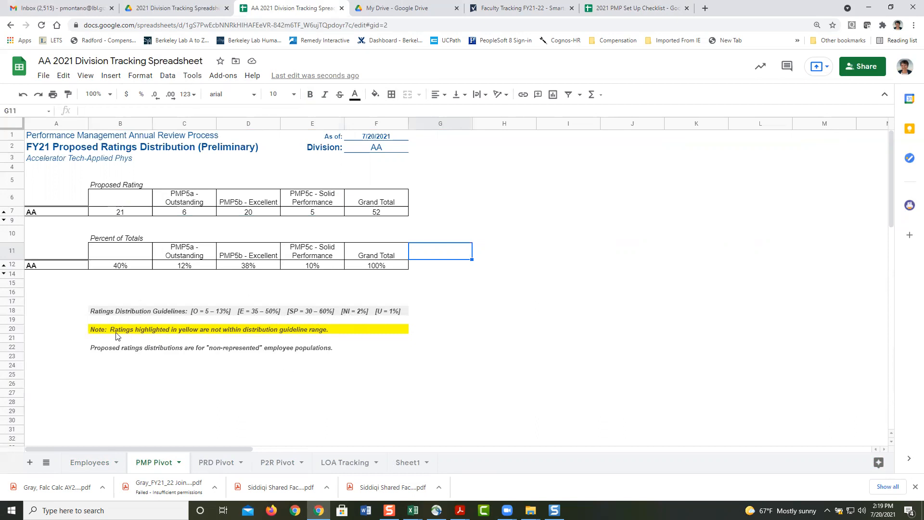
left_click(308, 333)
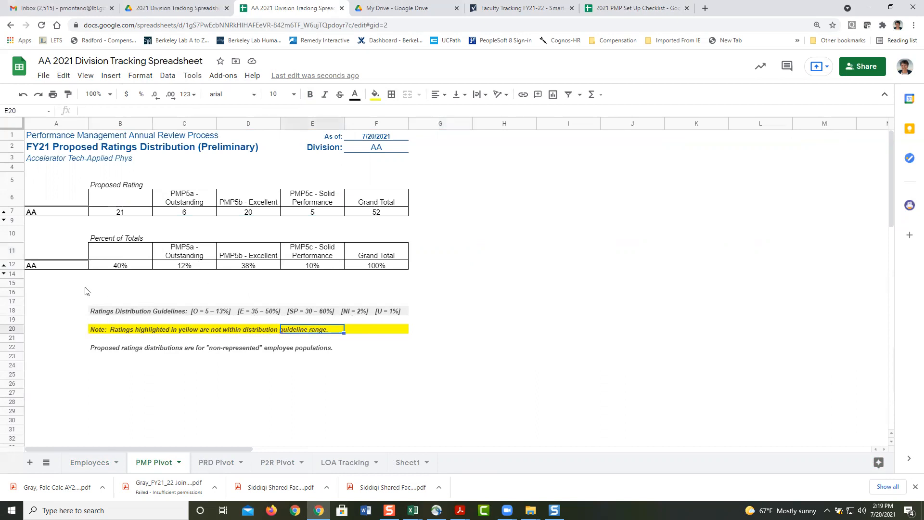
left_click(72, 284)
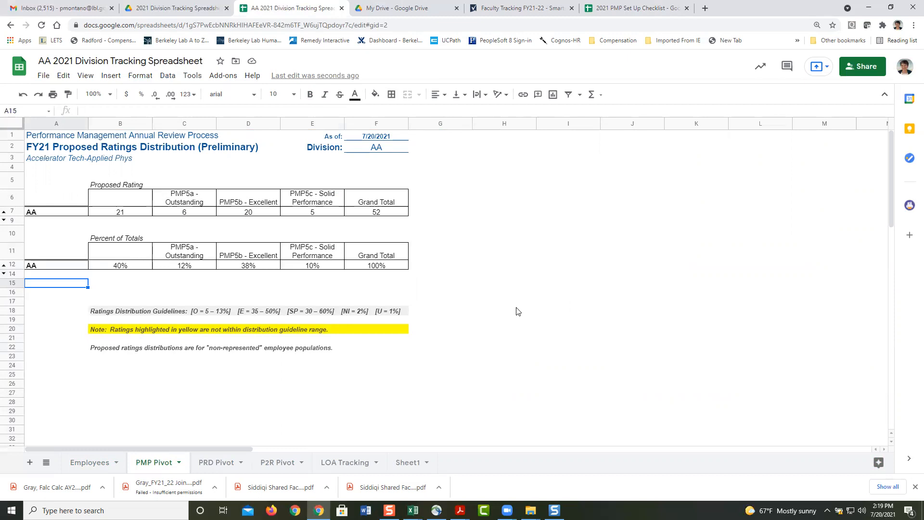
left_click(392, 267)
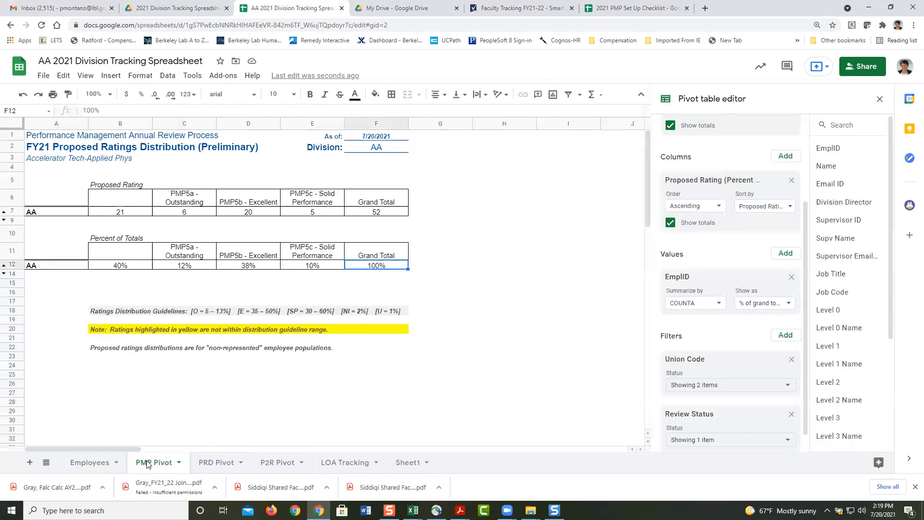
left_click(92, 463)
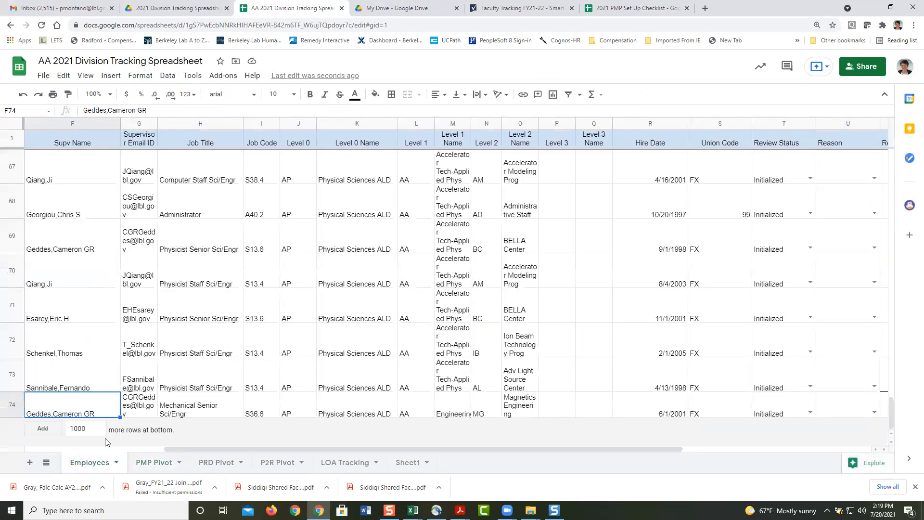
left_click(158, 462)
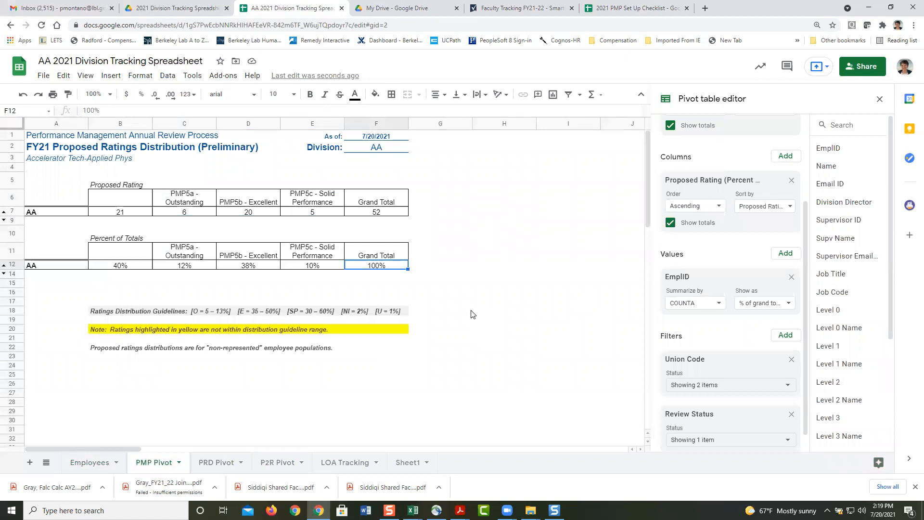
left_click(470, 312)
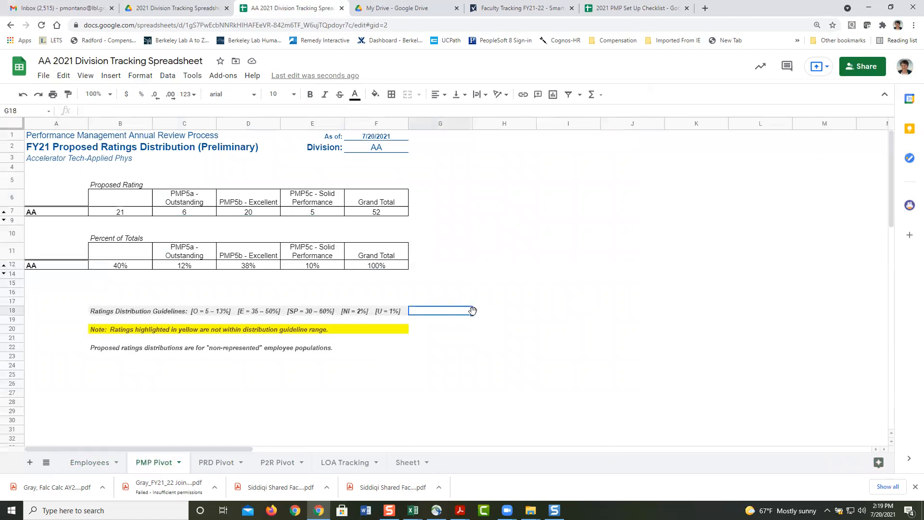
left_click(331, 214)
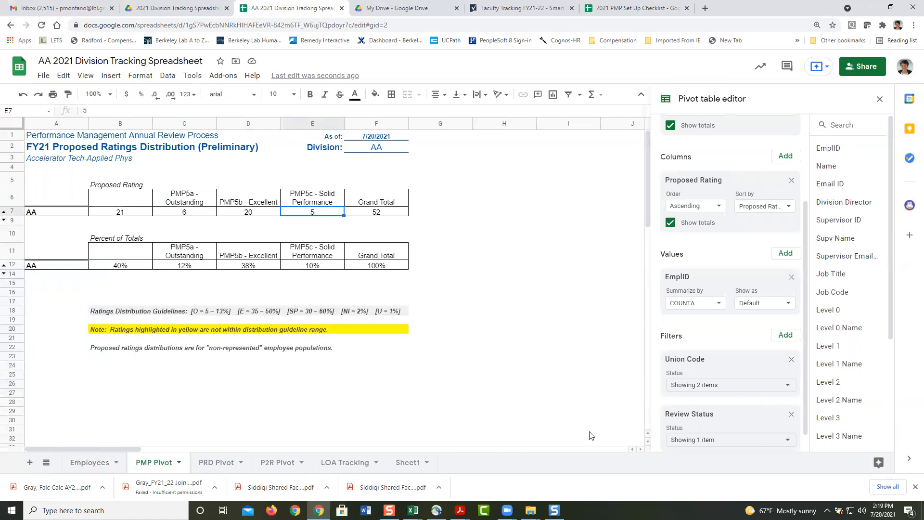
left_click(378, 385)
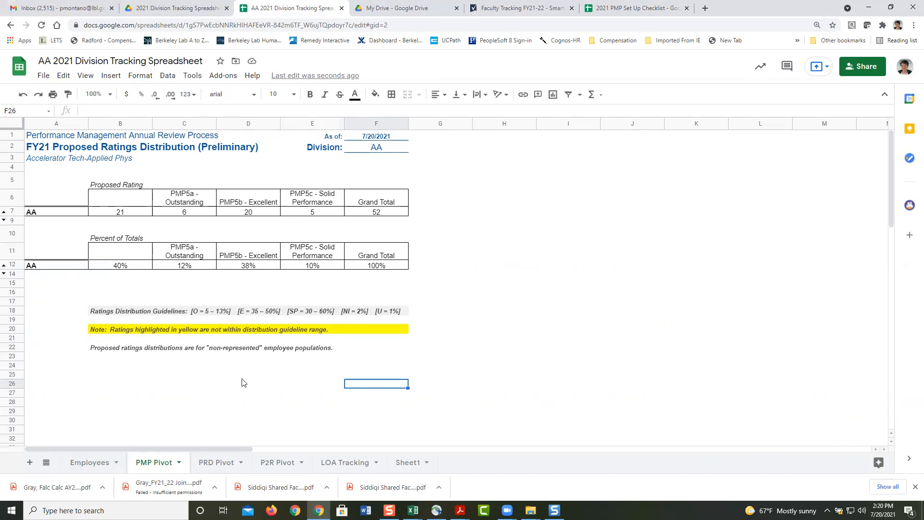
left_click(121, 368)
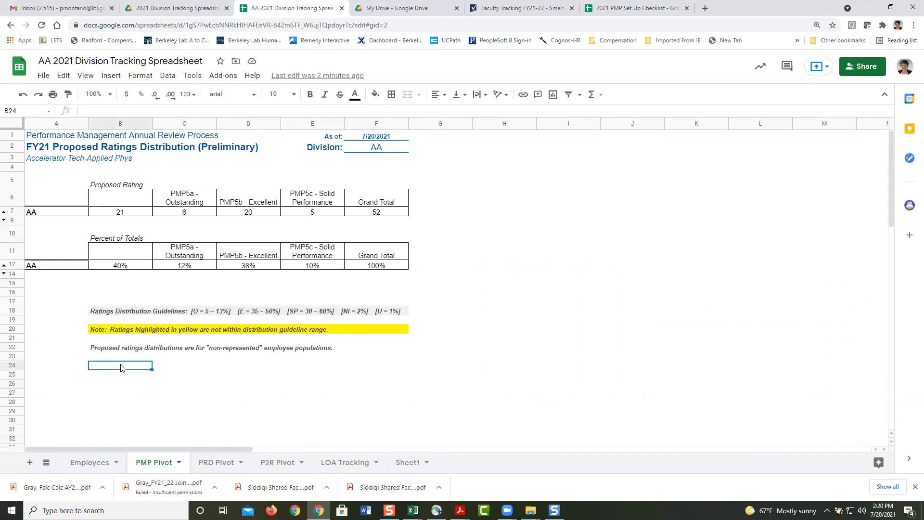
left_click(175, 363)
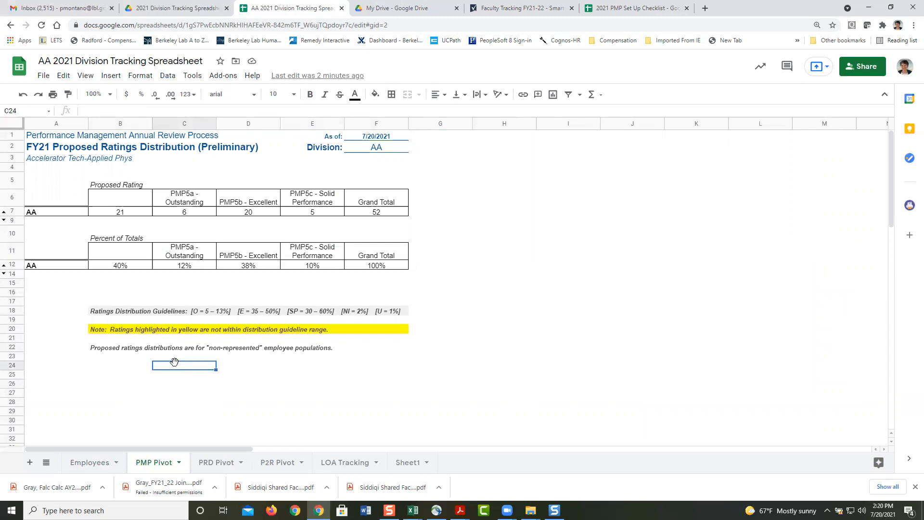
left_click(115, 367)
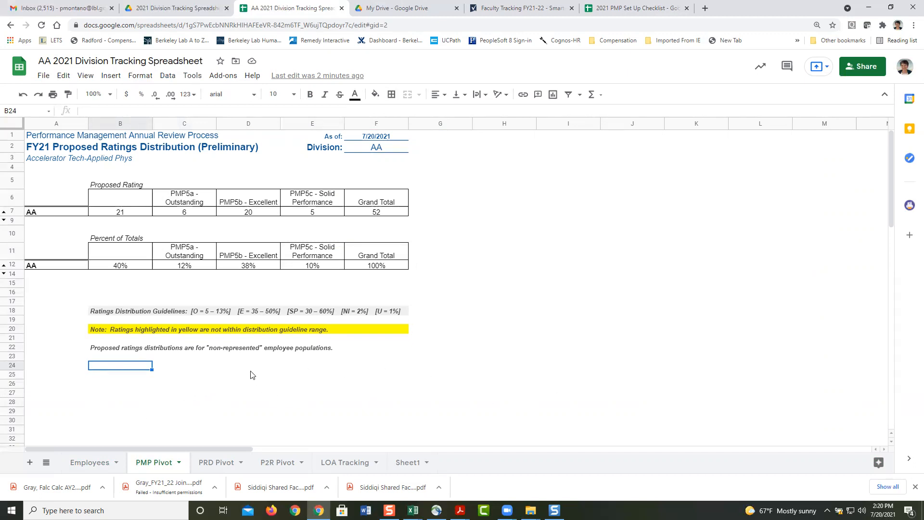
Step: Filter the Employees sheet to show only employees with comments, such as the Terminated July 23rd entry
left_click(77, 466)
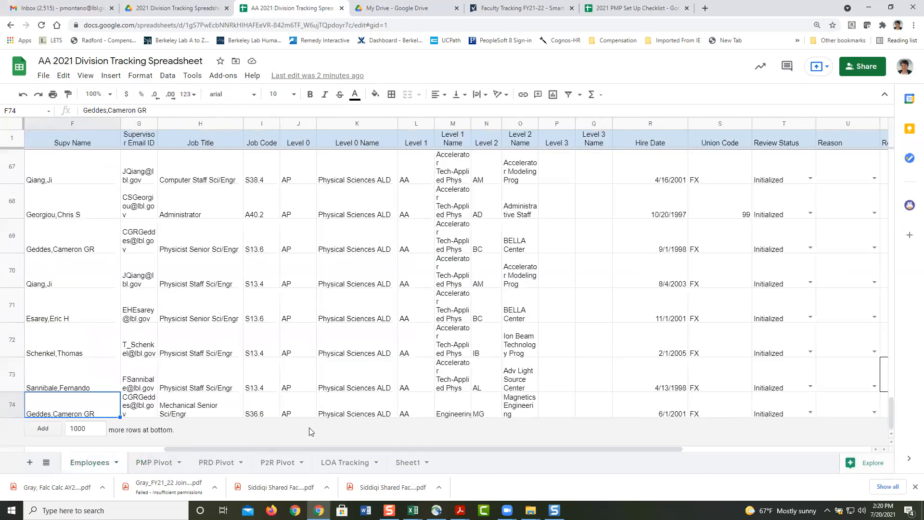
left_click_drag(478, 446, 712, 446)
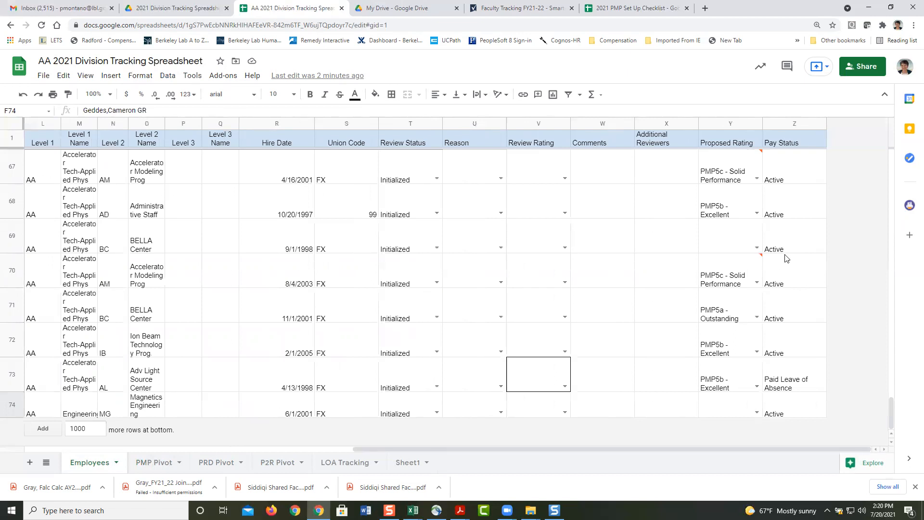
left_click_drag(894, 414, 891, 159)
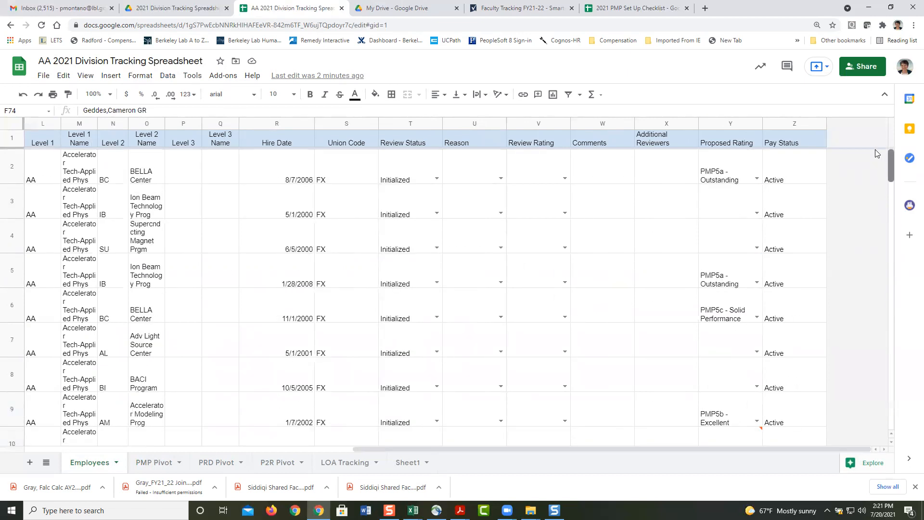
left_click(524, 144)
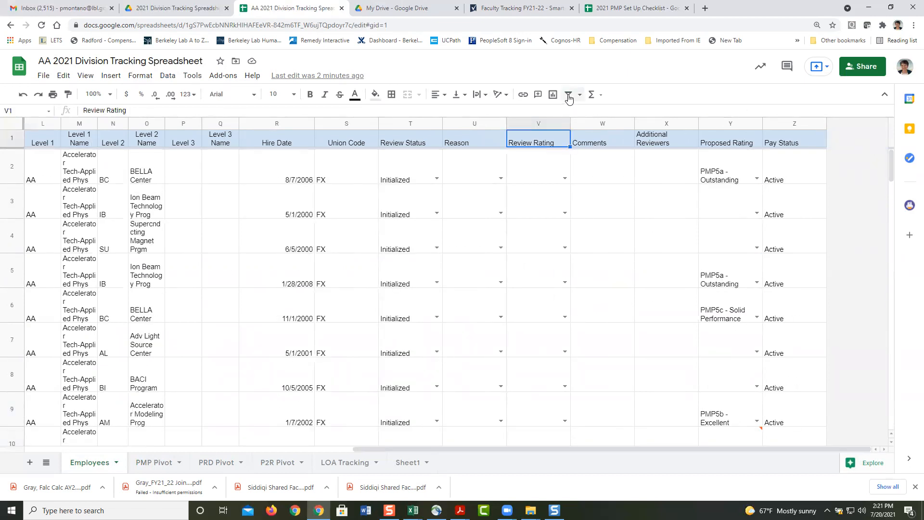
left_click(568, 95)
left_click(599, 152)
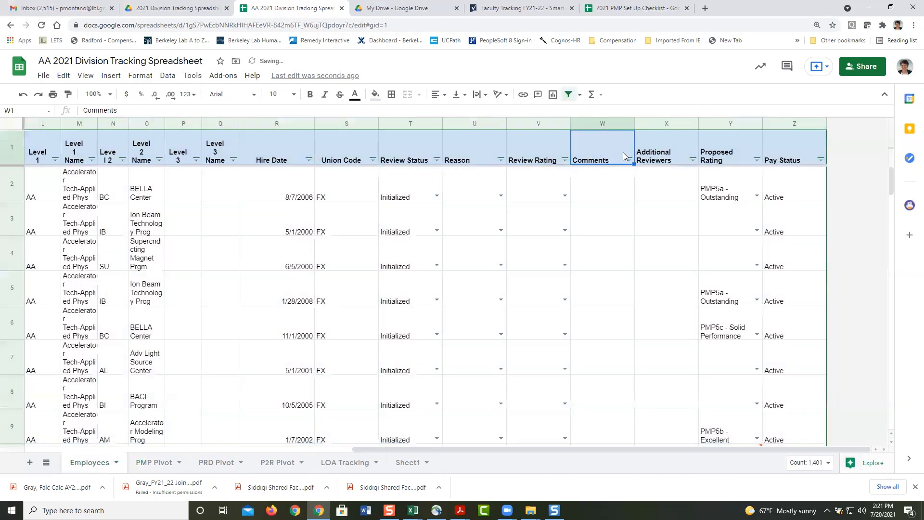
left_click(628, 159)
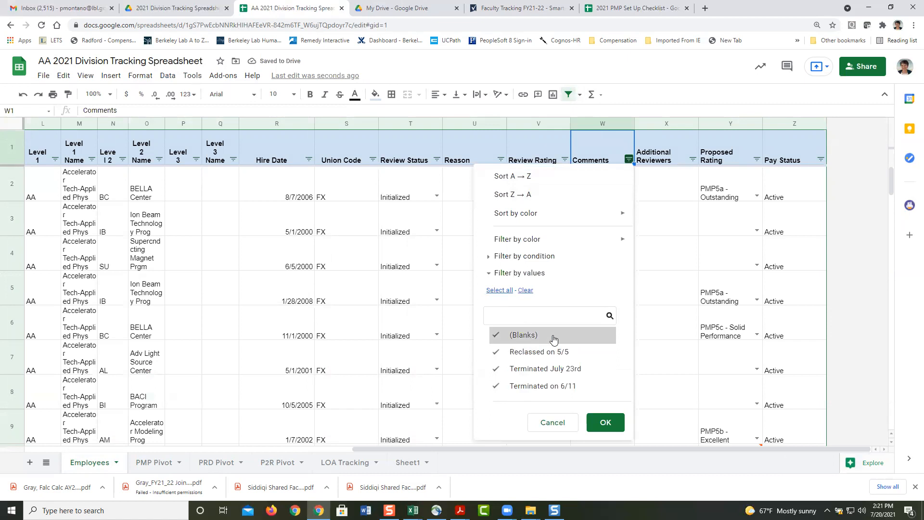
left_click(519, 337)
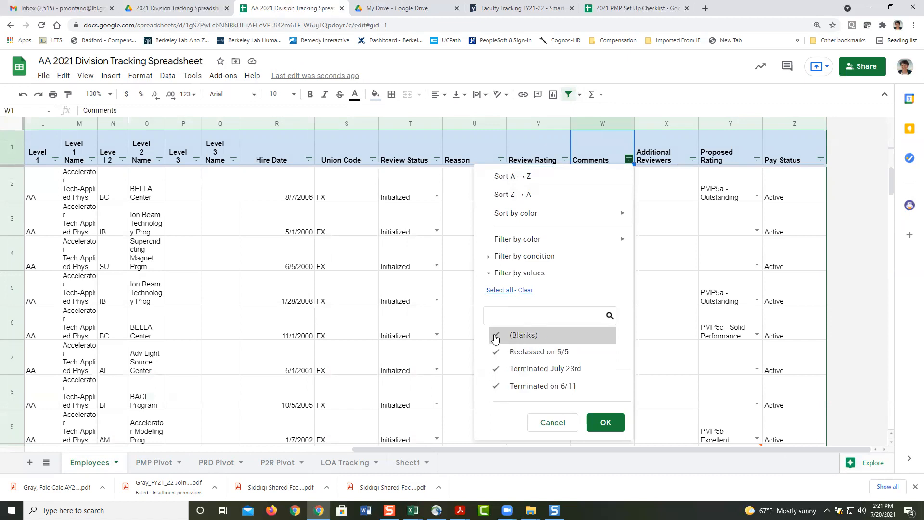
left_click(604, 423)
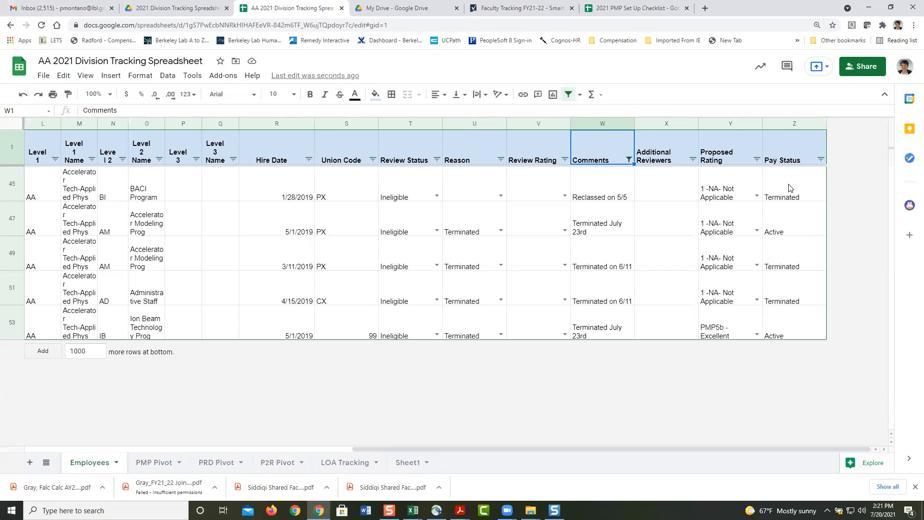
left_click(783, 228)
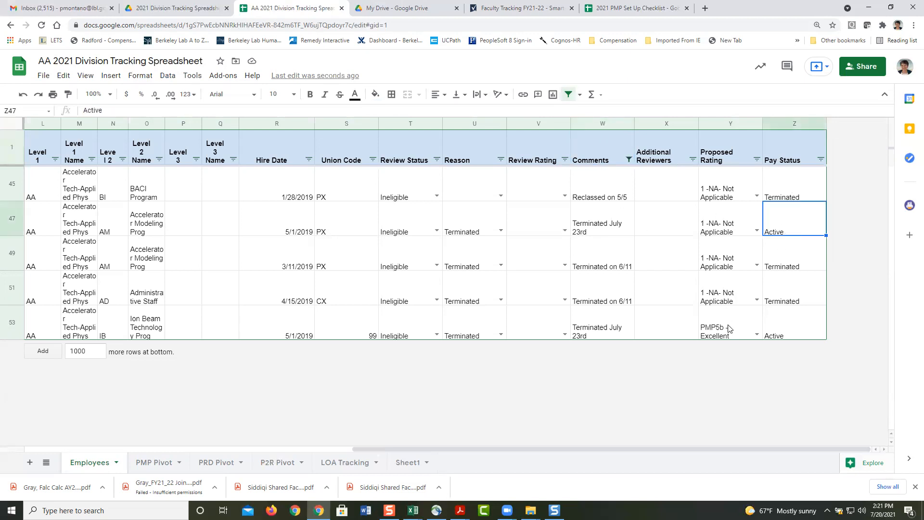
left_click(602, 226)
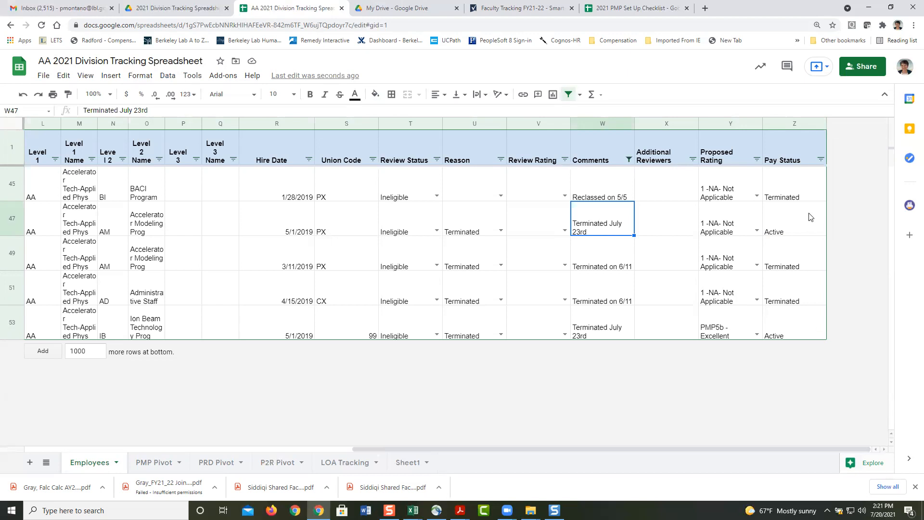
Step: Include blank comments again, remove the sheet filter, and close the AA division spreadsheet
left_click(596, 153)
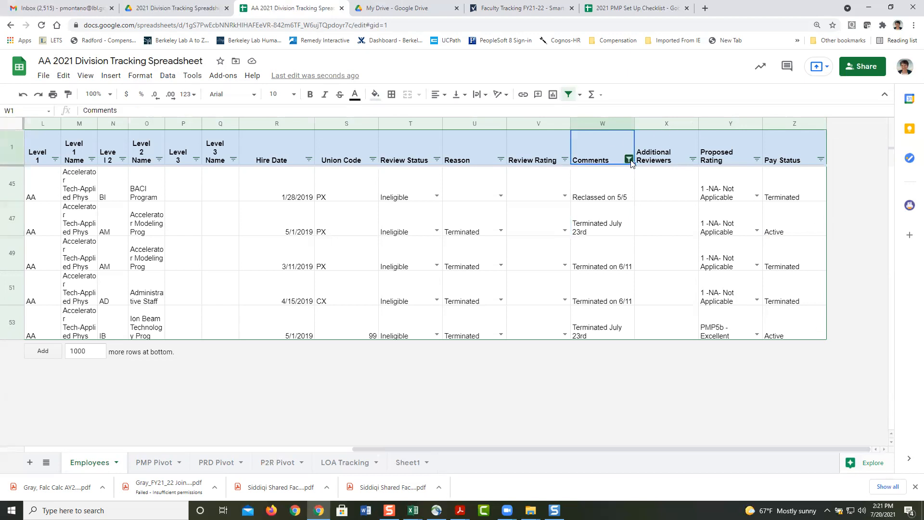
left_click(628, 159)
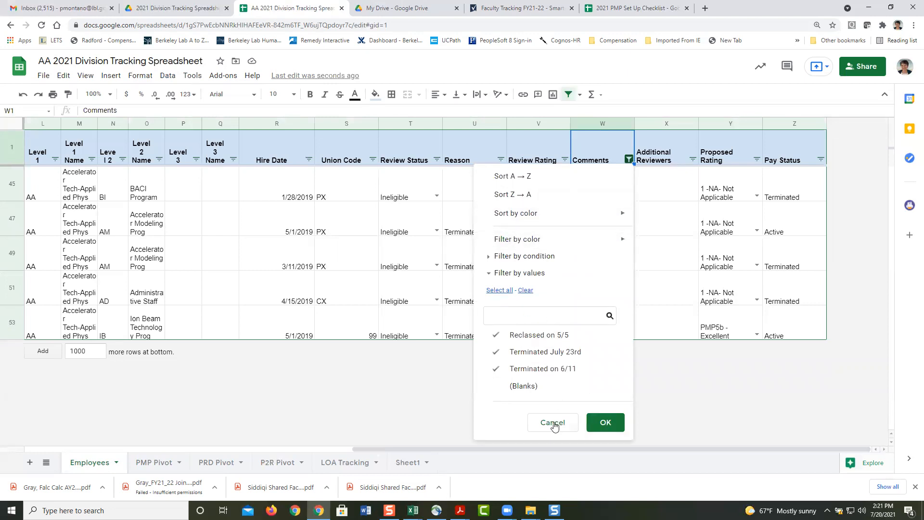
left_click(523, 387)
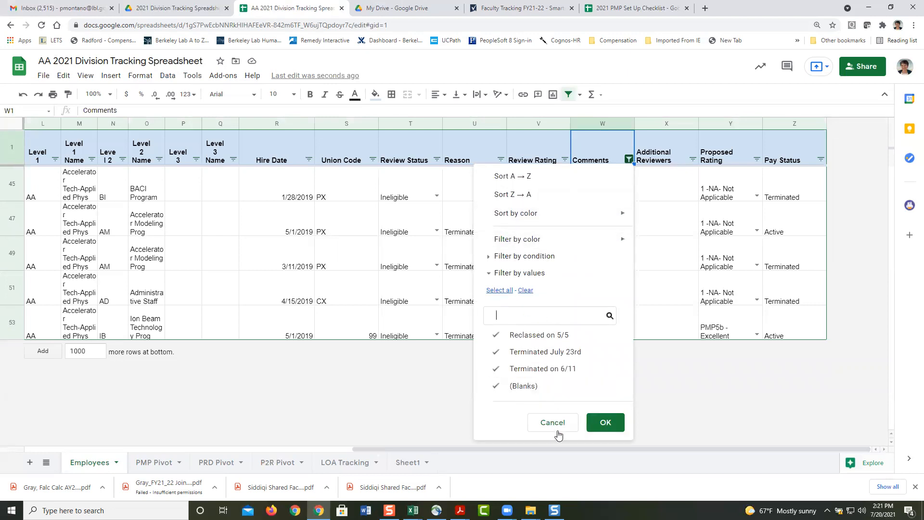
left_click(603, 426)
left_click(570, 99)
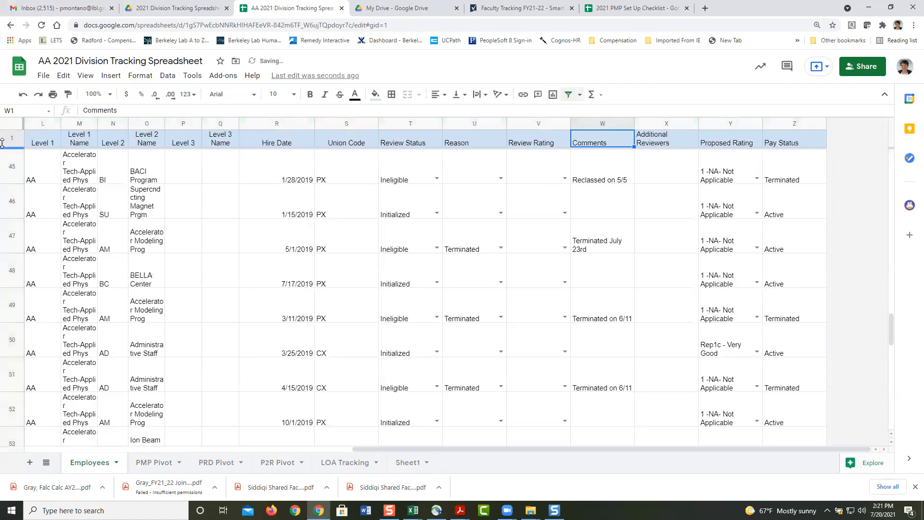
left_click(42, 145)
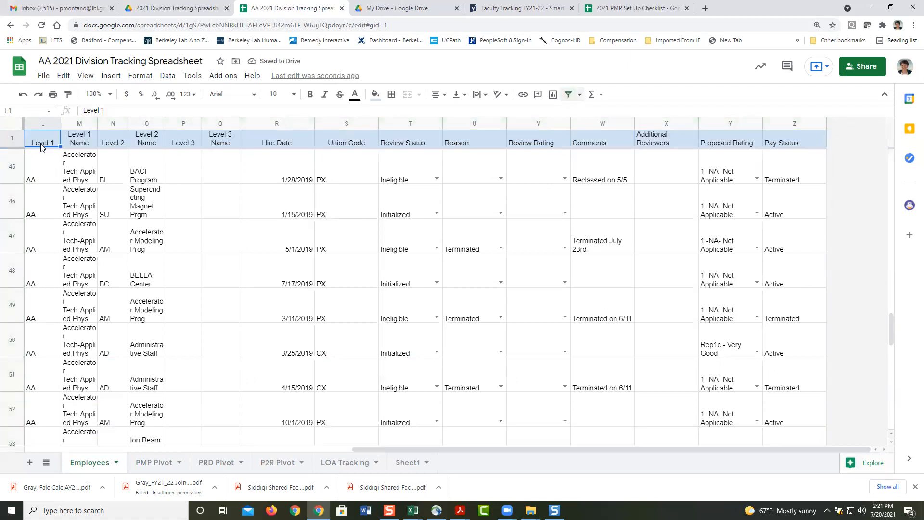
key("Left")
key("Left")
key("Left")
key("Left")
key("Left")
key("Left")
key("Left")
key("Left")
key("Left")
key("Left")
key("Left")
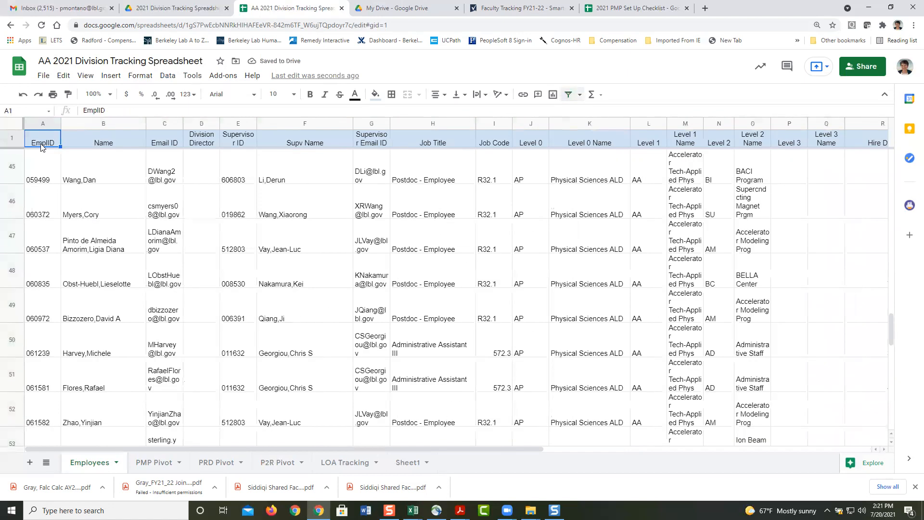
left_click(342, 8)
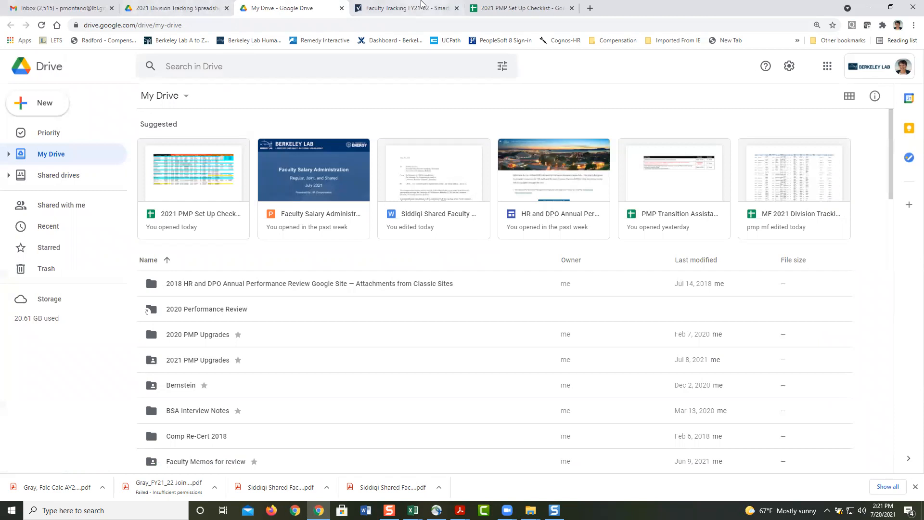
Step: From the shared 2021 Division Tracking Spreadsheets folder, open the AC 2021 Division Tracking Spreadsheet file
left_click(185, 8)
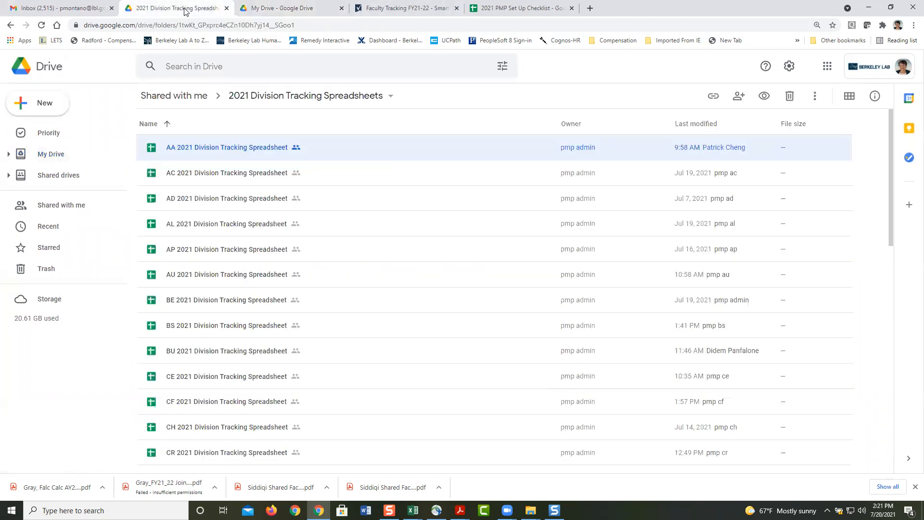
double_click(221, 180)
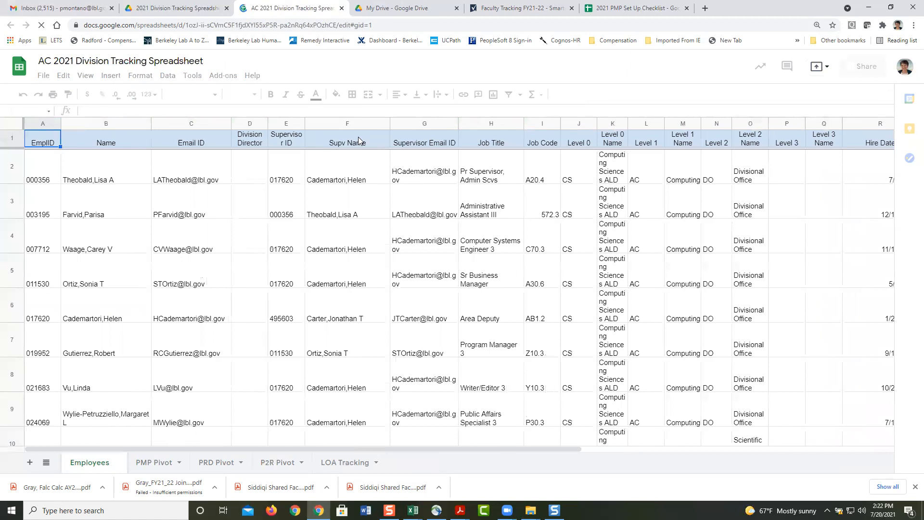
left_click(359, 137)
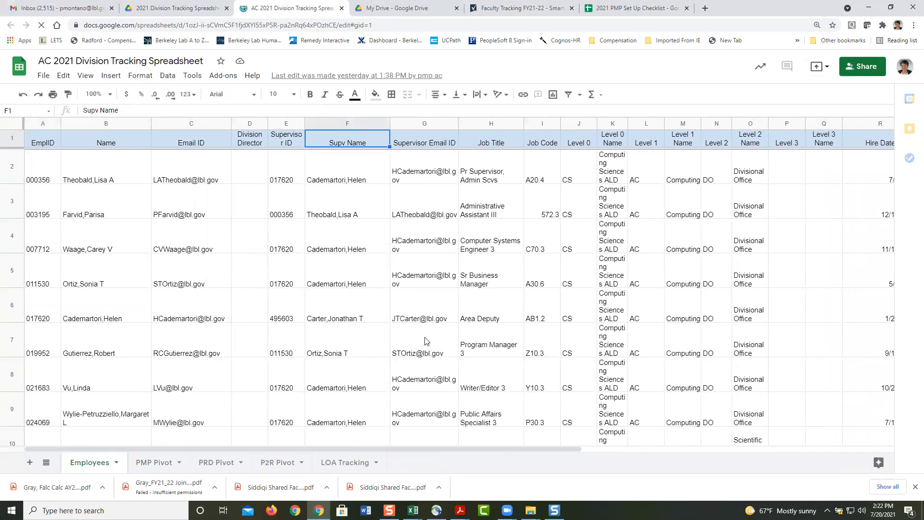
left_click(163, 466)
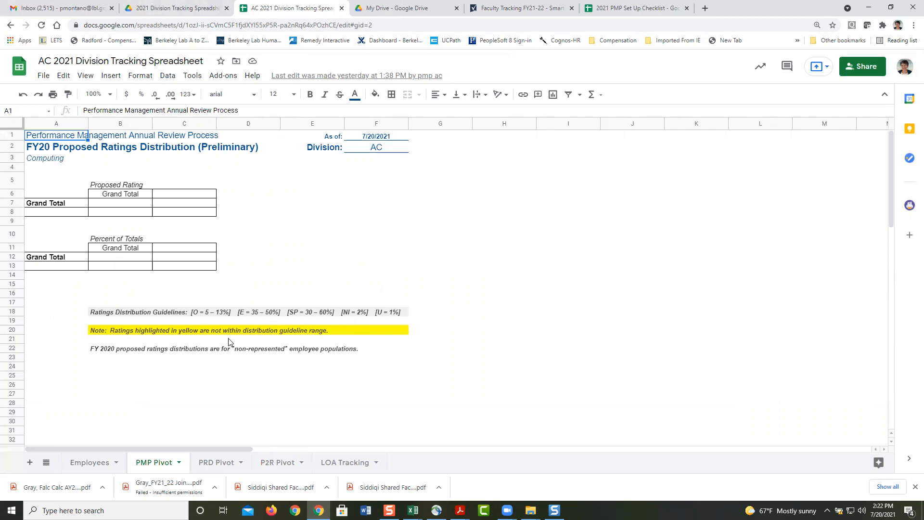
left_click(95, 463)
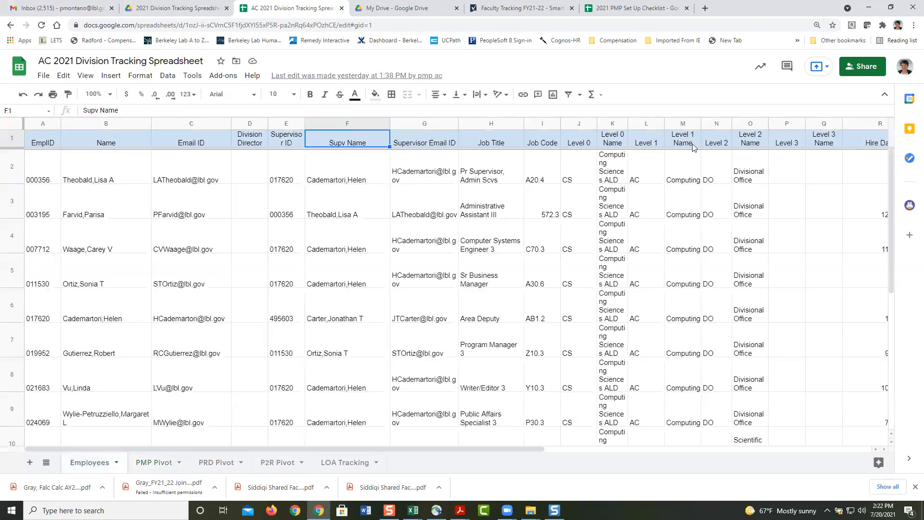
left_click_drag(516, 450, 826, 437)
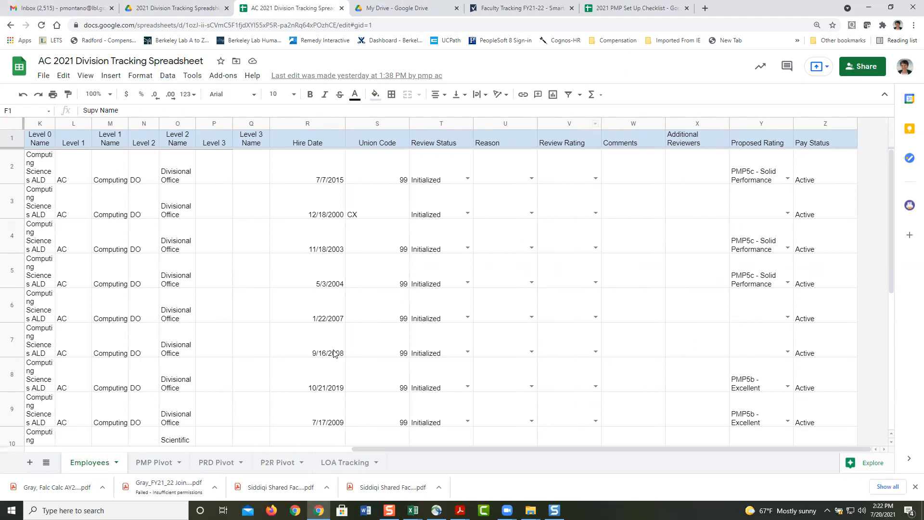
Step: Change the PMP Pivot title in A2 from FY20 to FY21
left_click(154, 462)
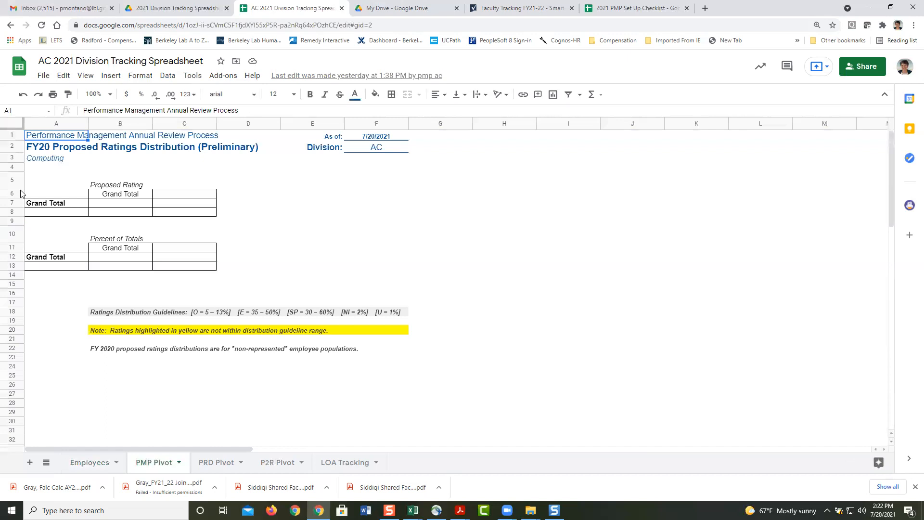
left_click(33, 152)
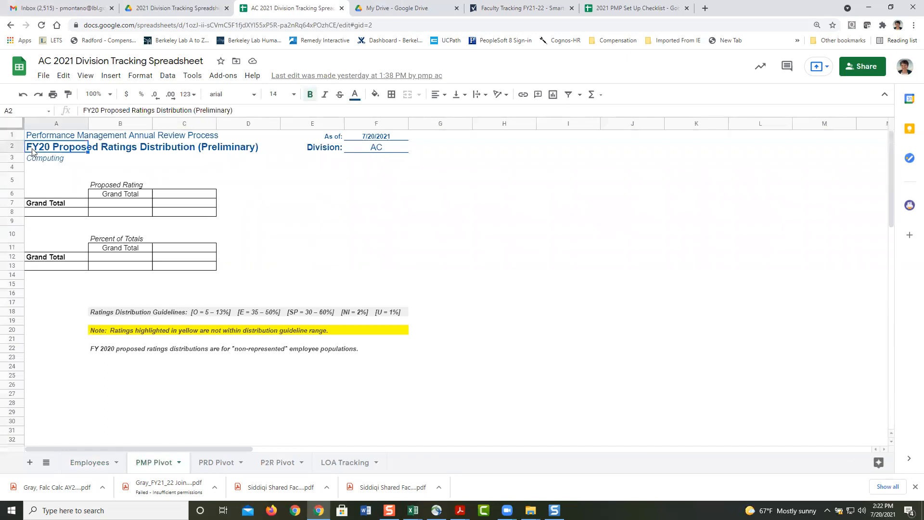
left_click(104, 110)
key("BackSpace")
type("1")
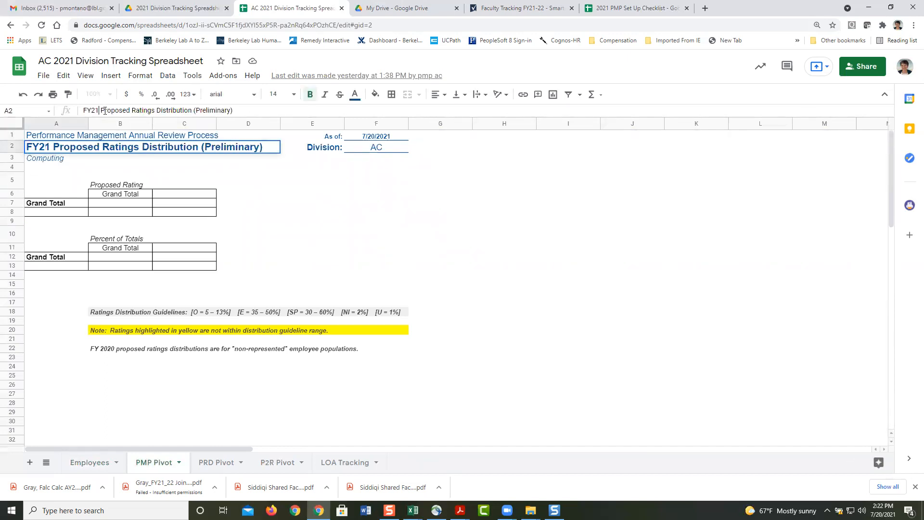
key("Return")
Step: Remove 'FY 2020' from the B22 footnote and capitalize 'Proposed'
left_click(103, 350)
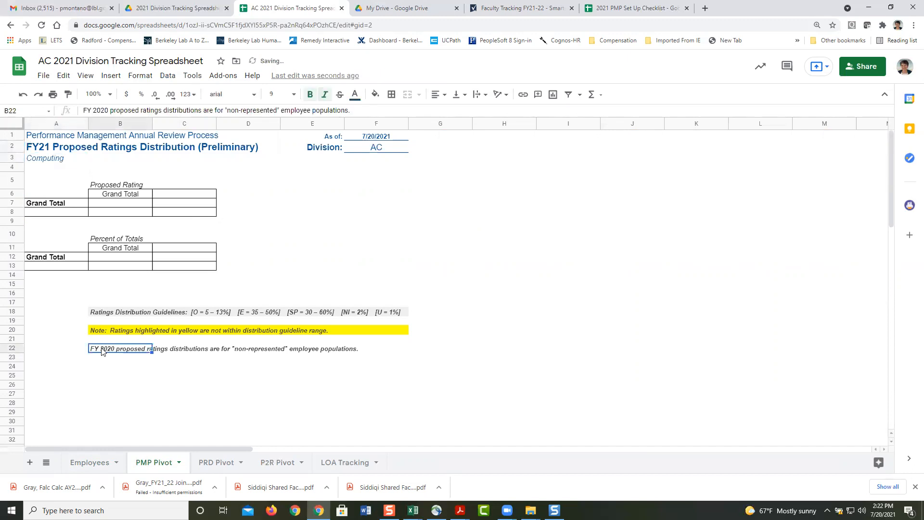
double_click(102, 348)
left_click_drag(120, 348, 80, 352)
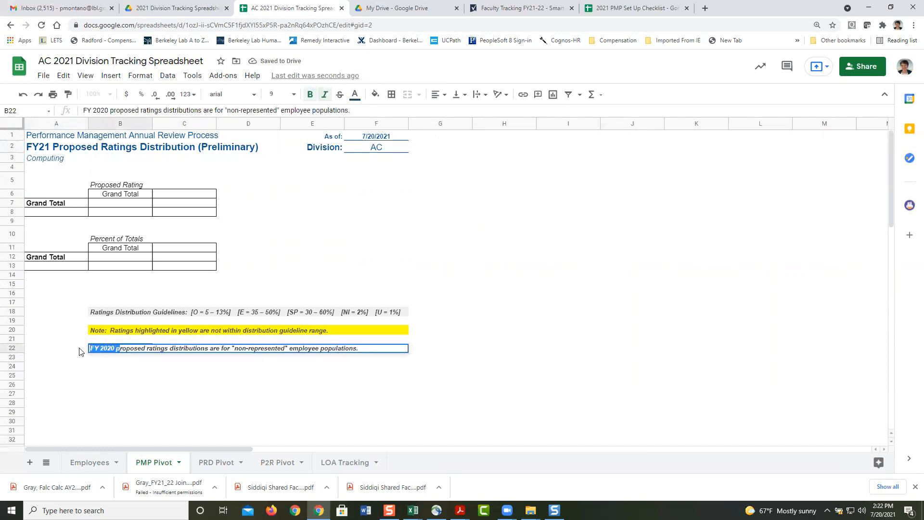
type("P")
key("Return")
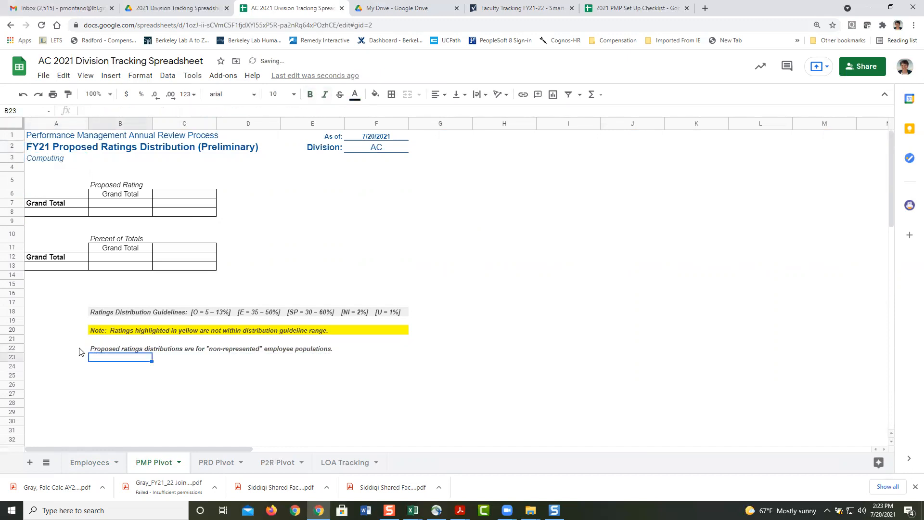
Step: Extend the Proposed Rating pivot's source range to Employees!A1:Z17
left_click(134, 204)
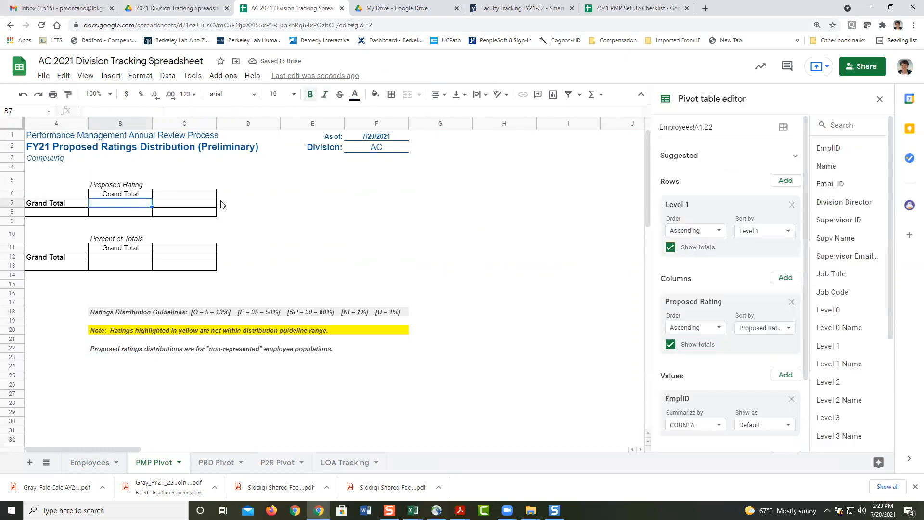
left_click(90, 462)
left_click_drag(888, 186, 890, 357)
left_click_drag(709, 128, 730, 127)
type("17")
key("Return")
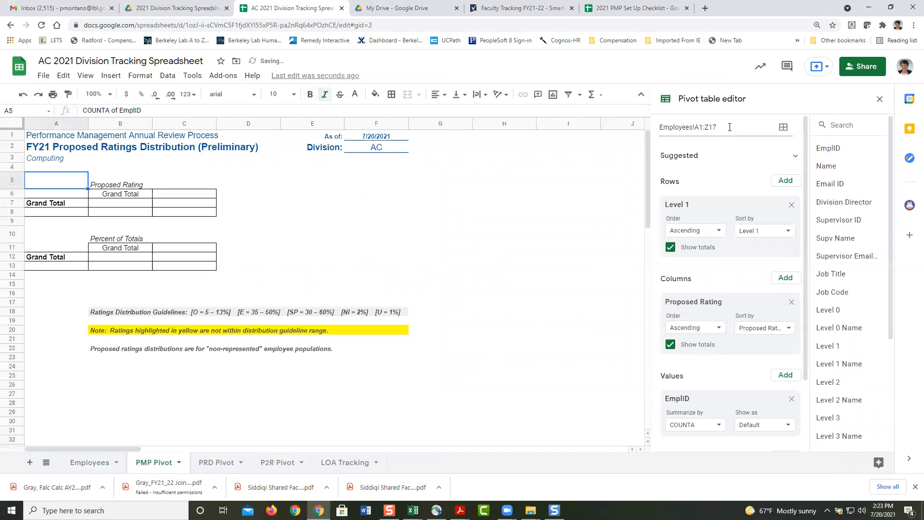
Step: Filter the ratings pivot to Union Code 99 and add a Review Status filter
scroll(805, 288, "down", 2)
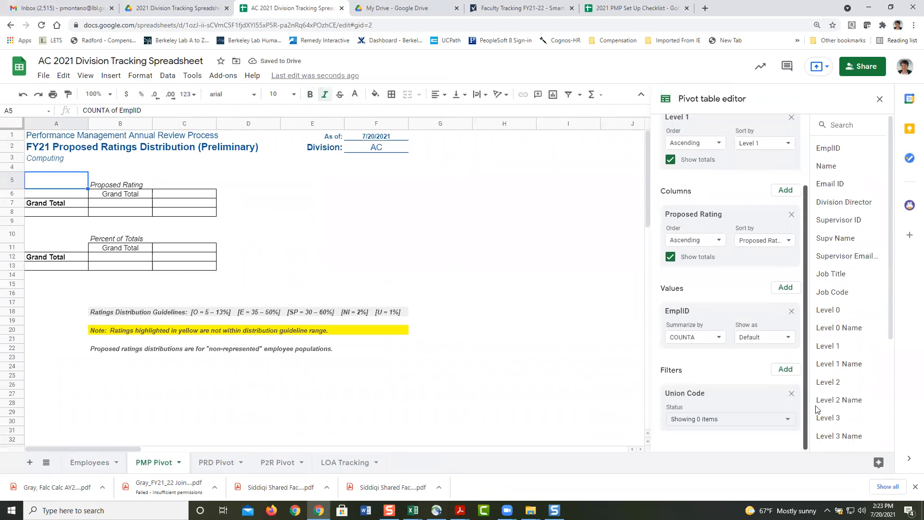
left_click(788, 423)
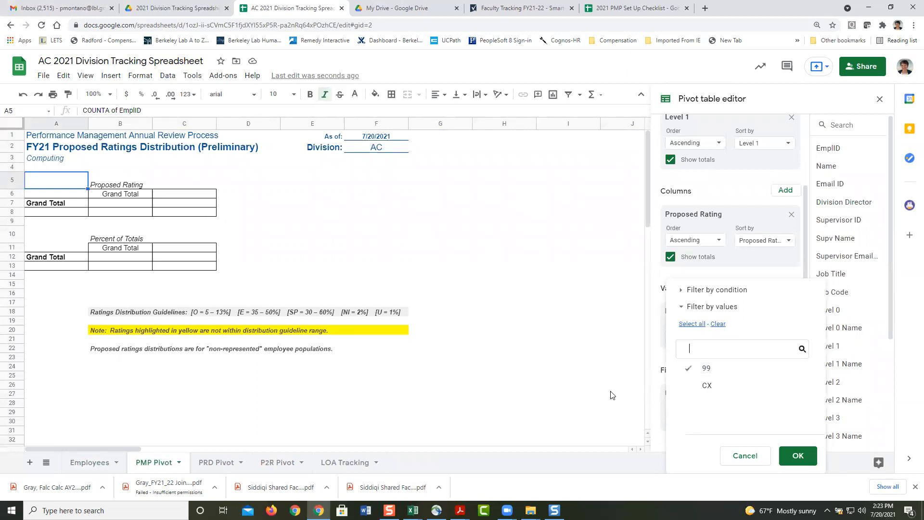
left_click(796, 456)
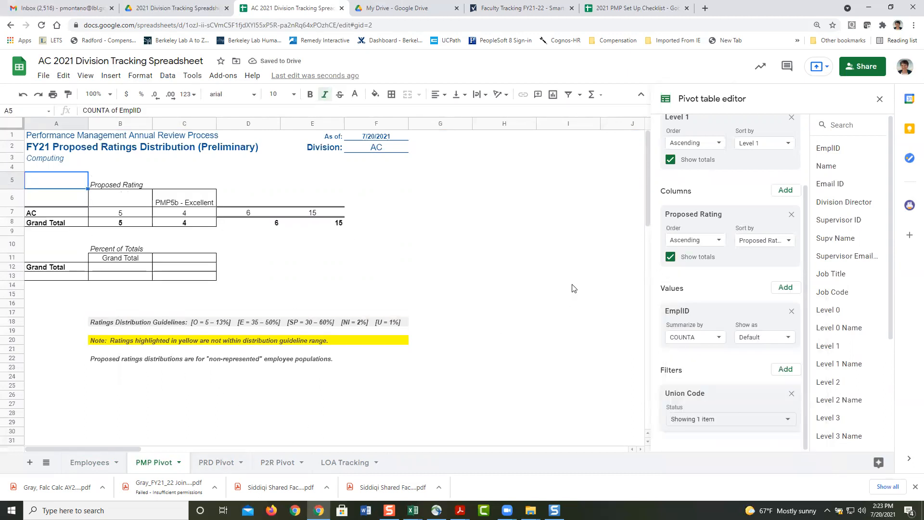
left_click(788, 374)
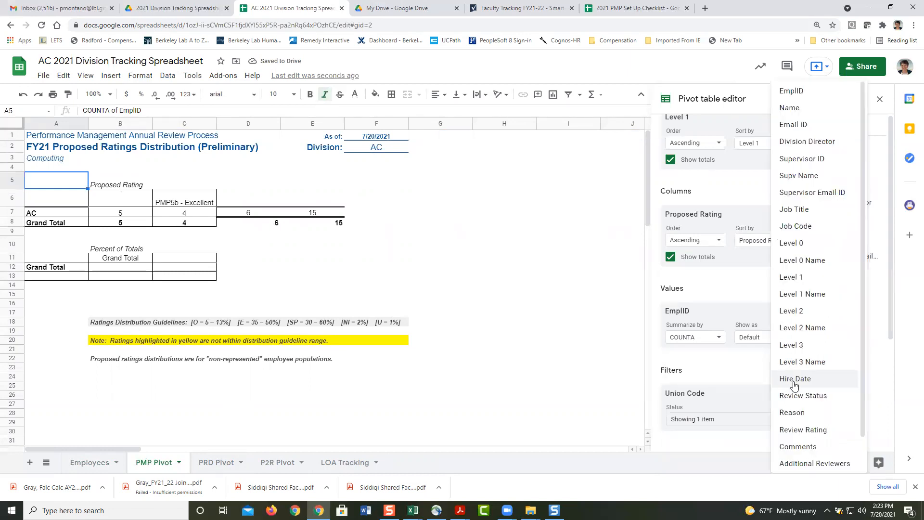
left_click(793, 397)
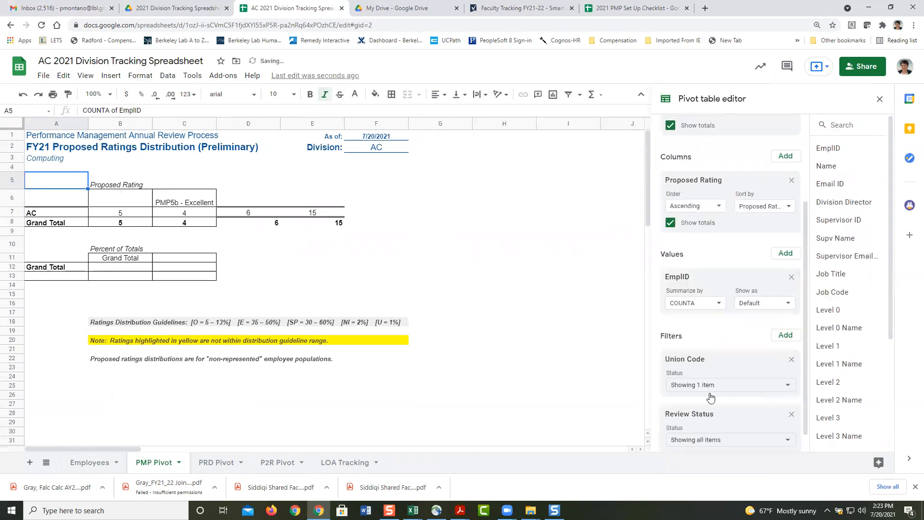
left_click(788, 439)
left_click(797, 455)
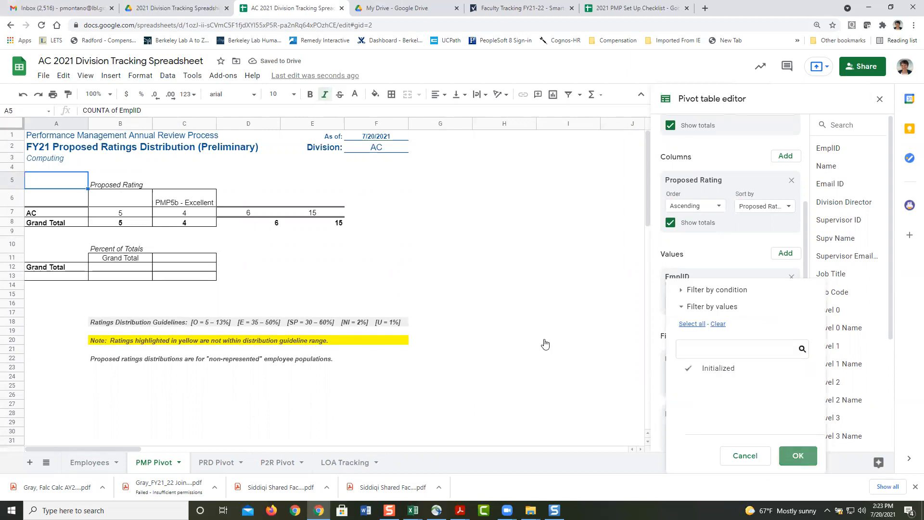
Step: Copy the header formatting across D6:E6 and hide Grand Total row 8
left_click(178, 201)
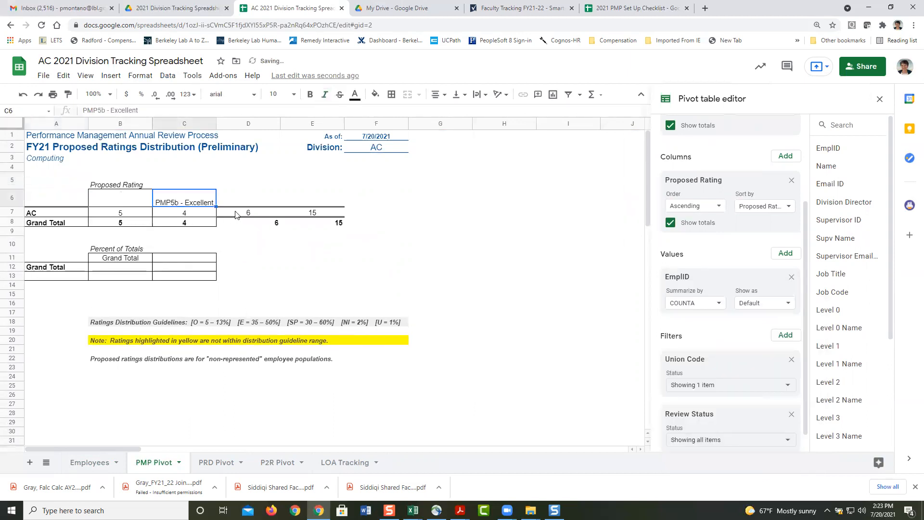
left_click_drag(216, 206, 317, 203)
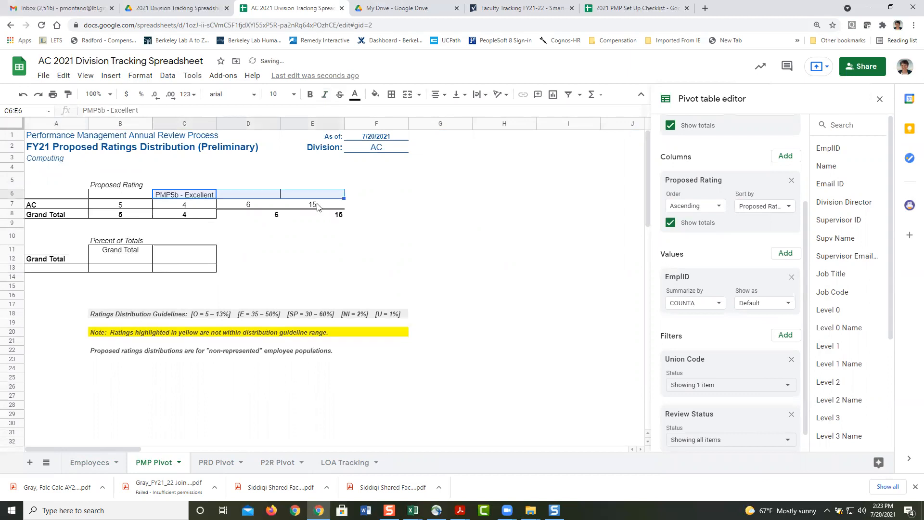
left_click(13, 223)
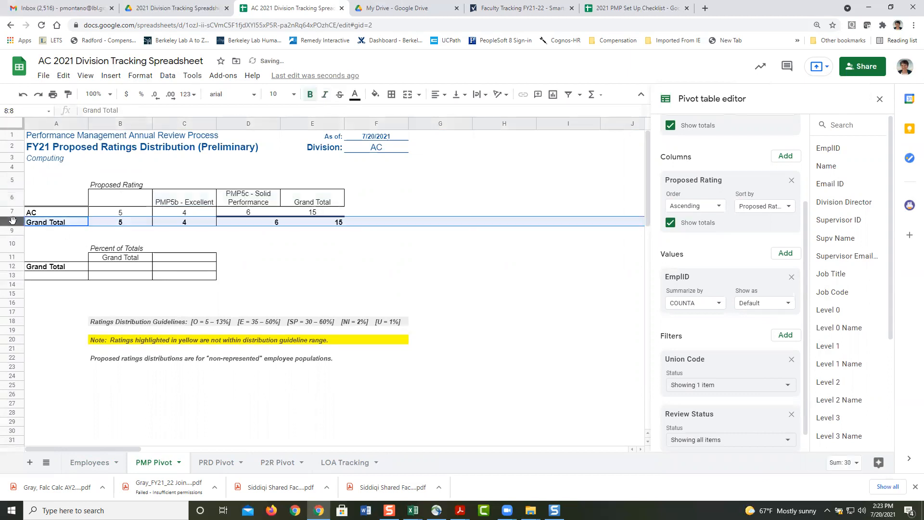
right_click(13, 223)
left_click(94, 327)
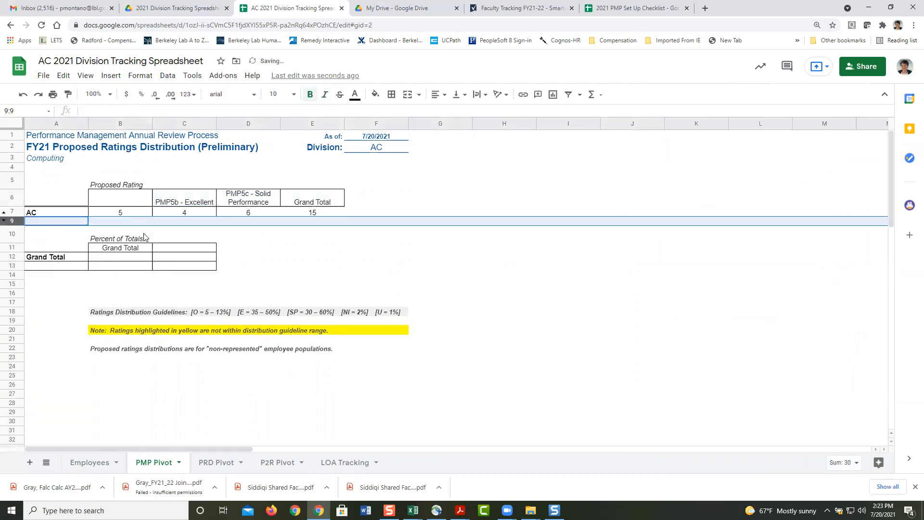
Step: Apply all borders to the pivot cells B6:E7
left_click(125, 203)
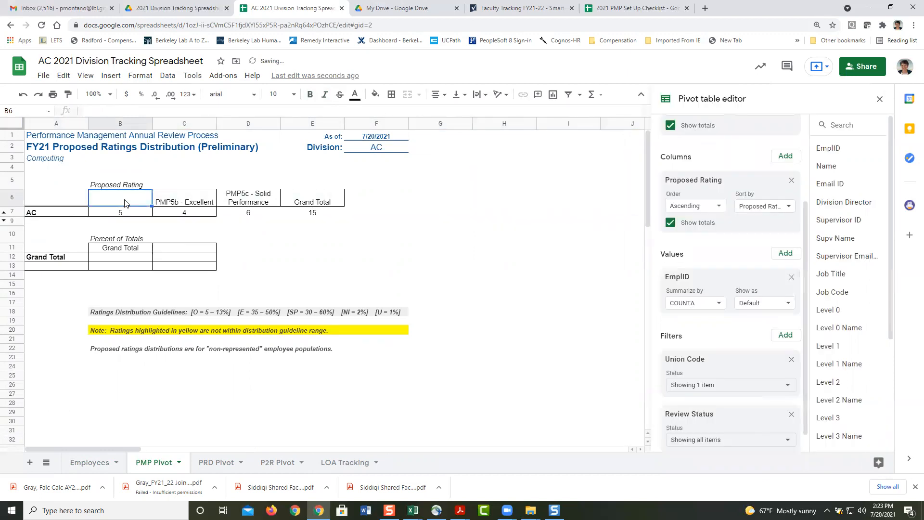
key("shift+Right")
key("shift+Right")
key("shift+Right")
key("shift+Down")
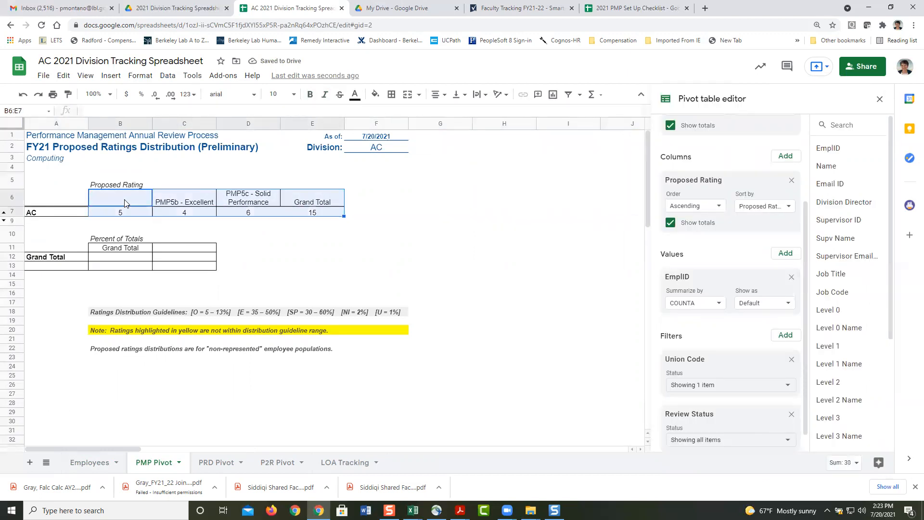
left_click(391, 94)
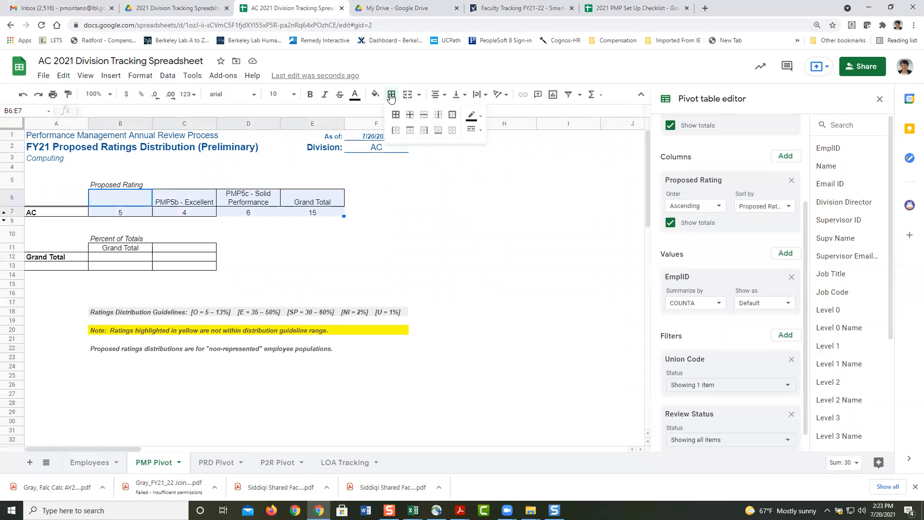
left_click(394, 116)
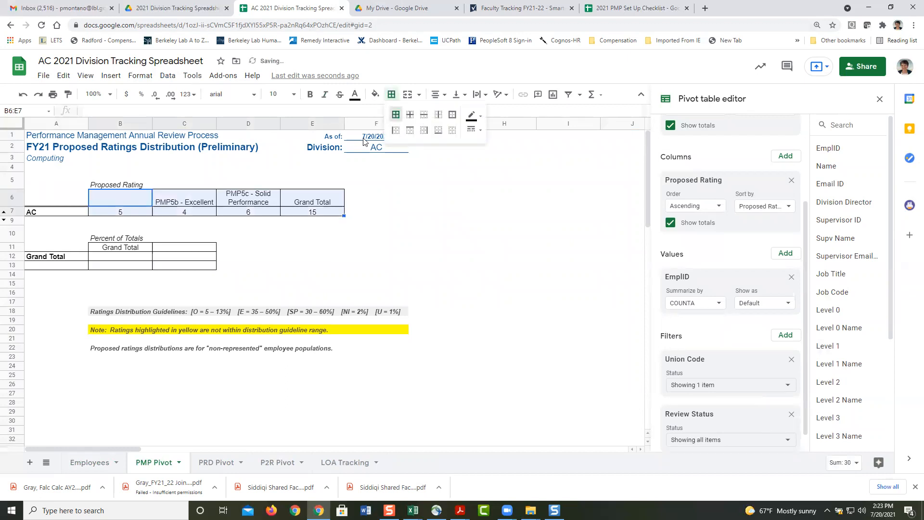
left_click(135, 261)
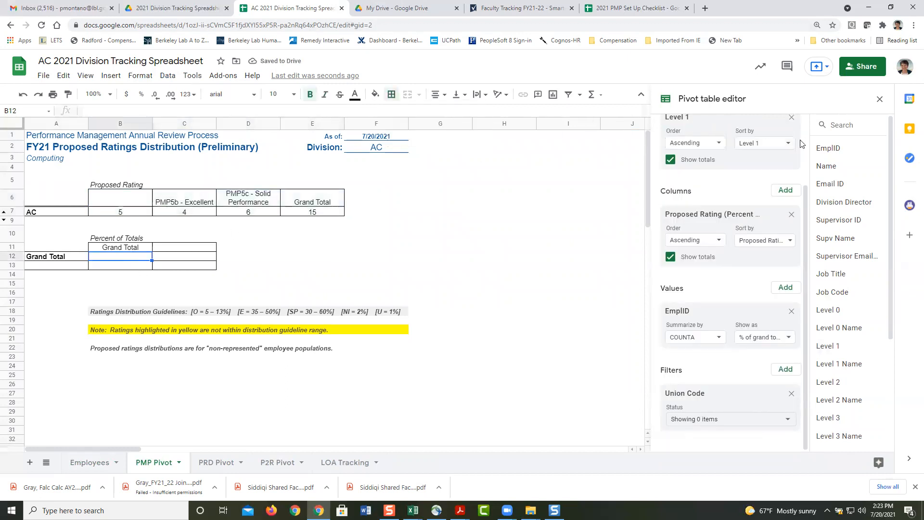
Step: Extend the Percent of Totals pivot range to row 17 and filter it to Union Code 99
scroll(804, 190, "up", 3)
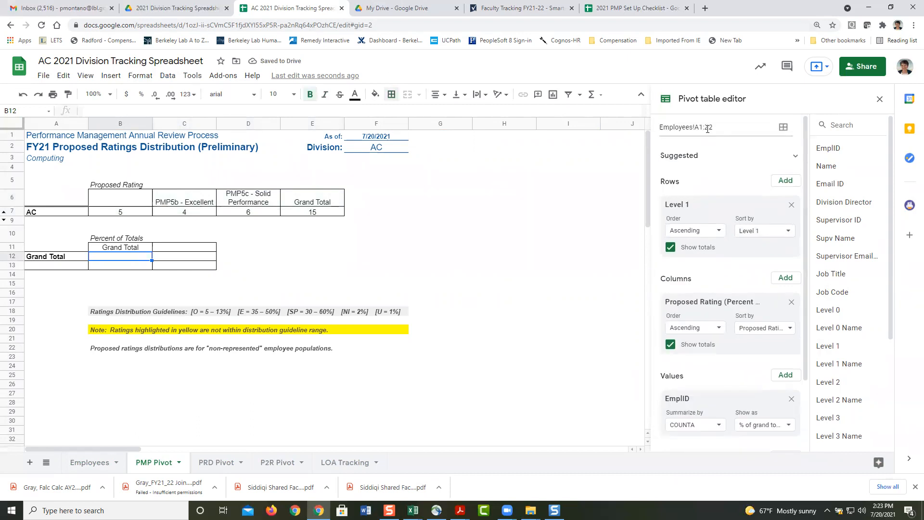
left_click_drag(710, 126, 733, 126)
type("17")
key("Return")
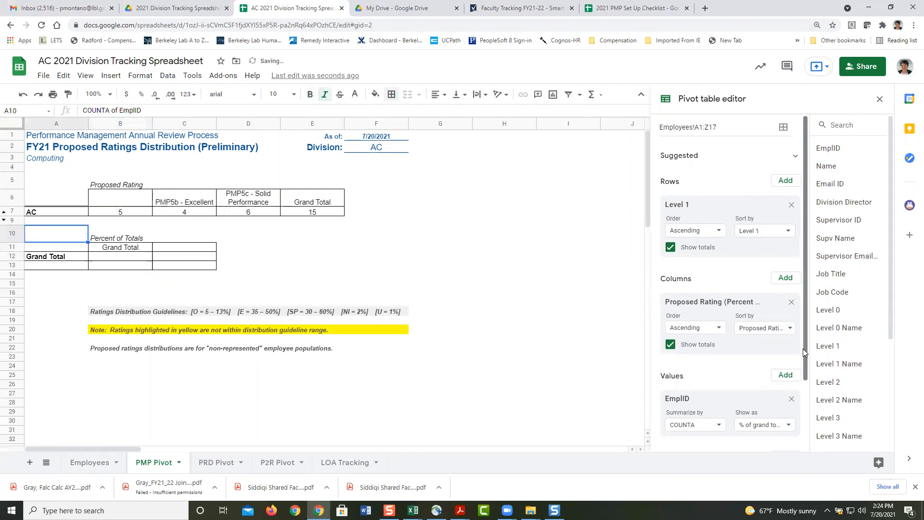
scroll(804, 349, "down", 2)
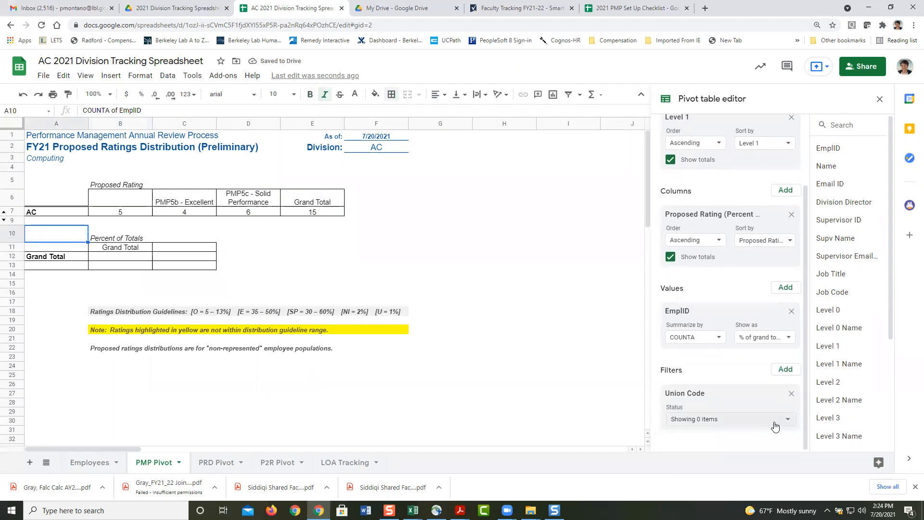
left_click(776, 419)
left_click(701, 369)
left_click(798, 455)
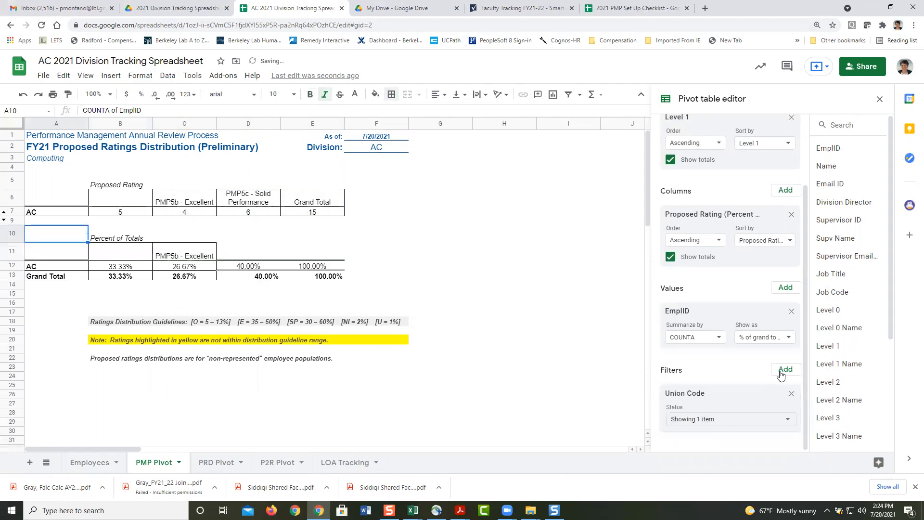
Step: Add a Review Status filter to the percent pivot, discarding a mistaken Hire Date filter
left_click(781, 375)
left_click(781, 378)
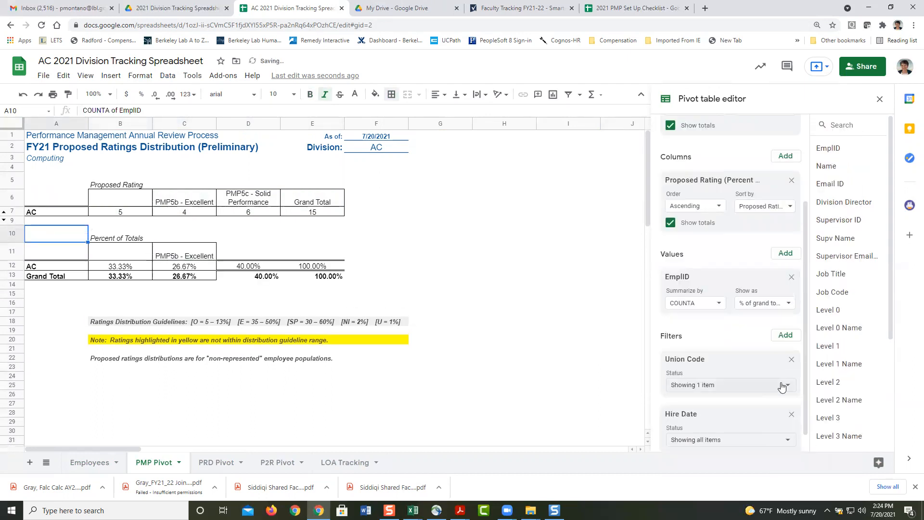
left_click(792, 414)
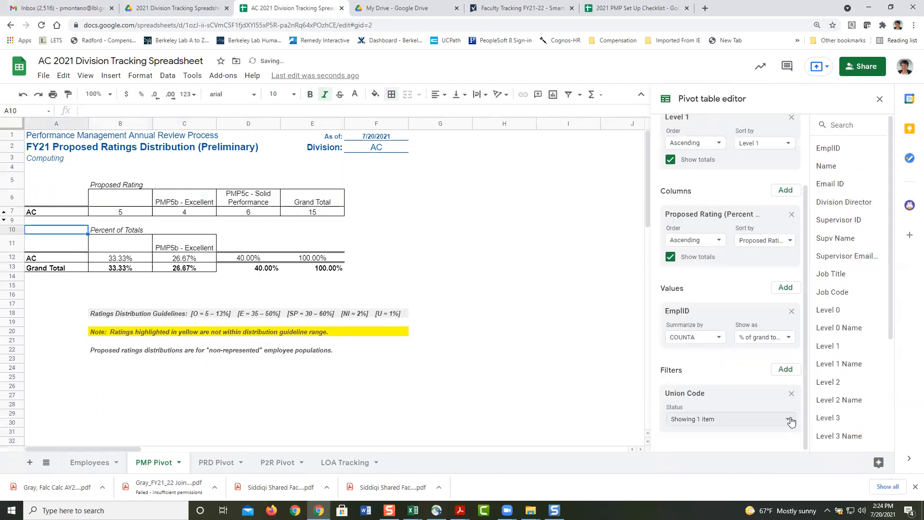
left_click(786, 371)
left_click(802, 396)
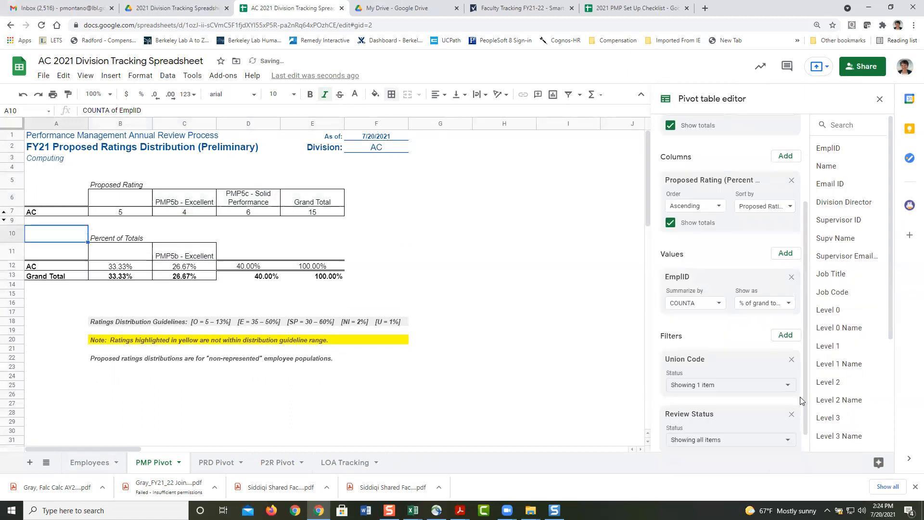
left_click(788, 443)
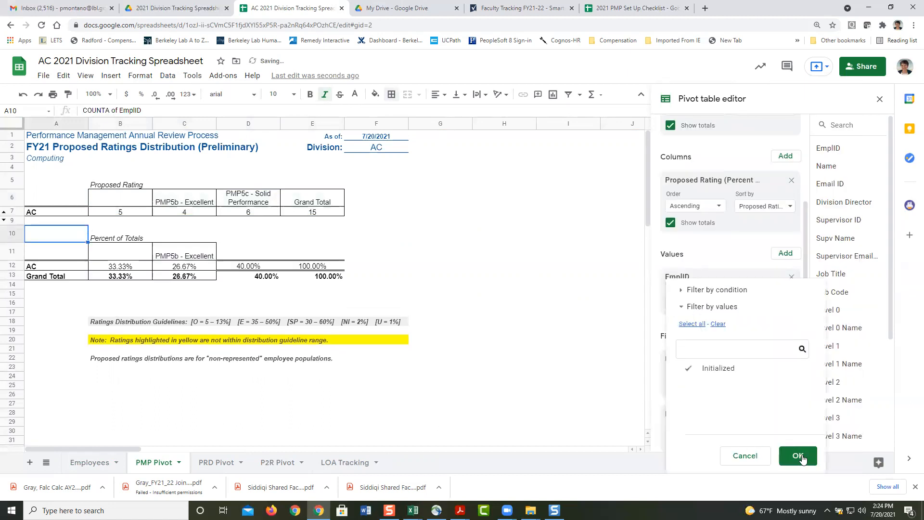
left_click(798, 455)
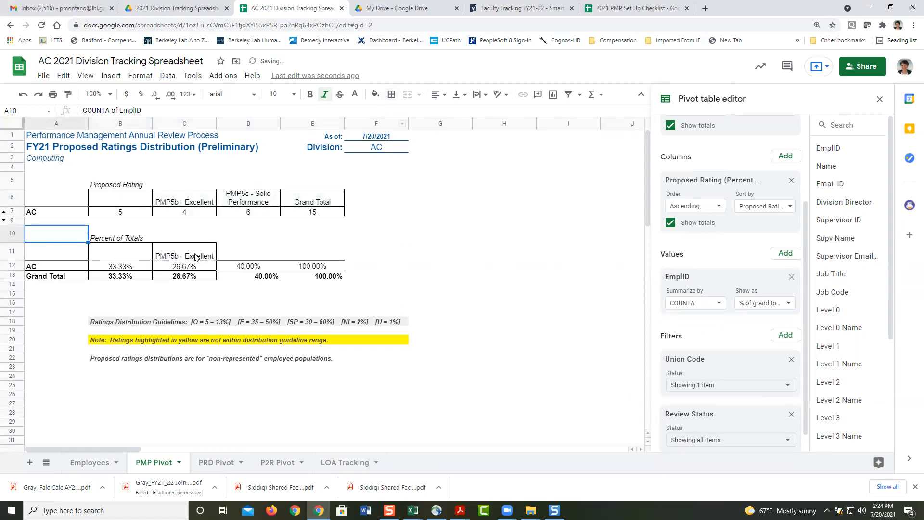
left_click(214, 258)
Step: Hide the percent table's Grand Total row 13
left_click(296, 255, "shift")
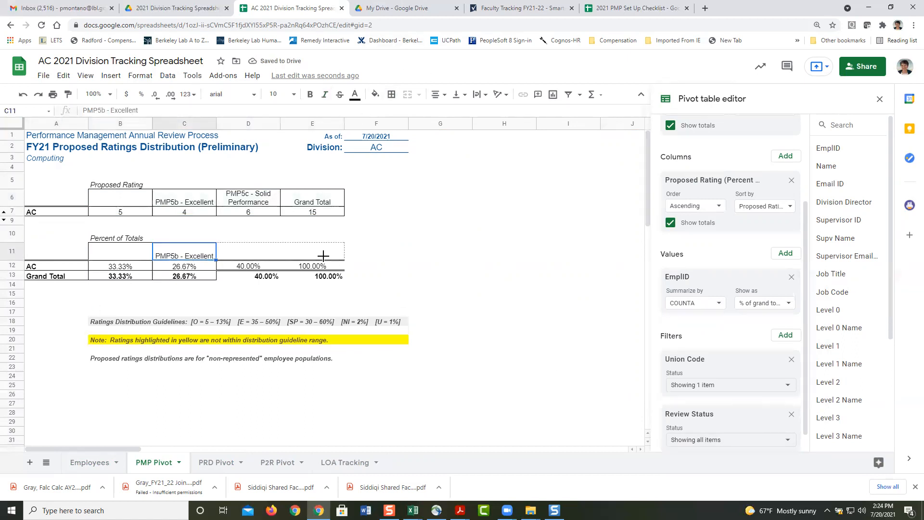
left_click(13, 275)
right_click(12, 275)
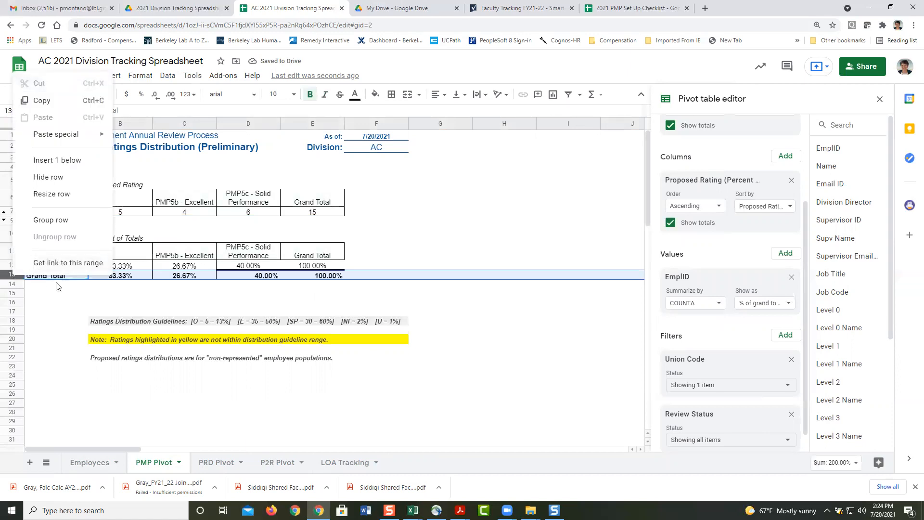
left_click(60, 178)
Step: Put all borders on B11:E12 and round percentages to whole numbers (33%, 27%, 40%, 100%)
left_click(100, 258)
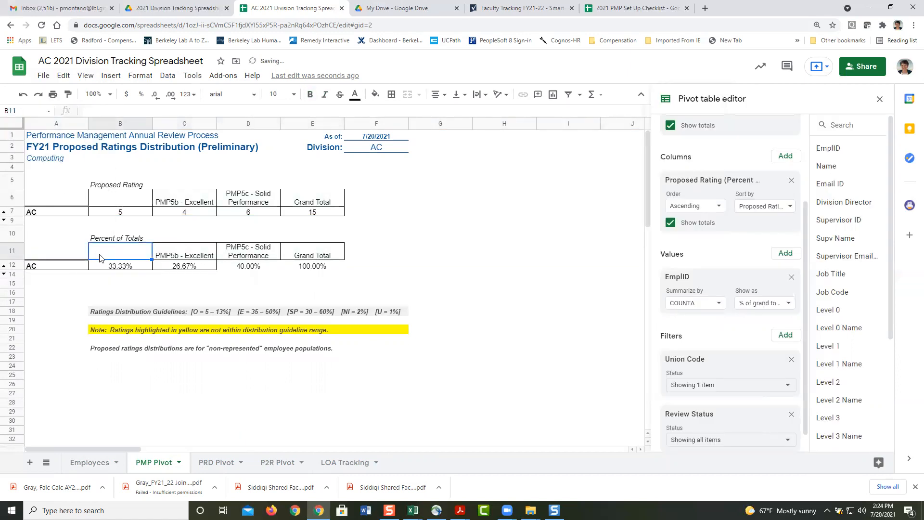
key("shift+Down")
key("shift+Right")
key("shift+Right")
key("shift+Right")
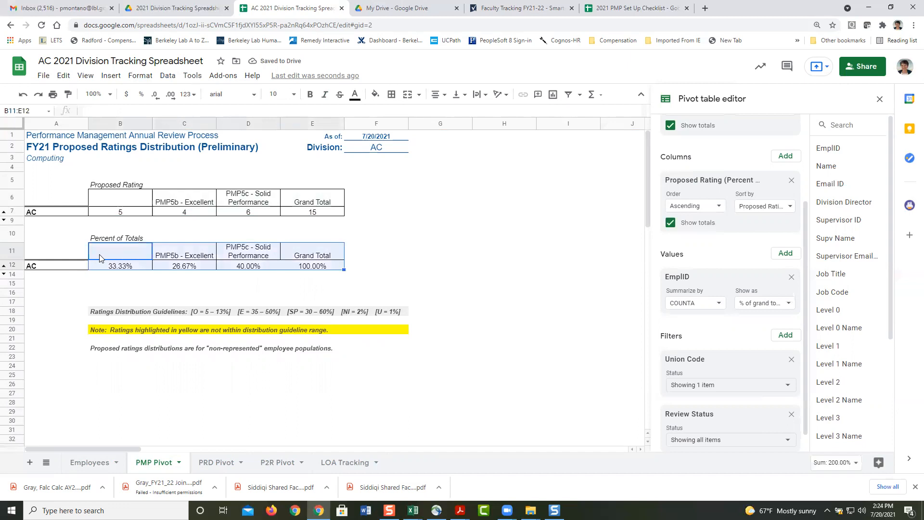
left_click(391, 94)
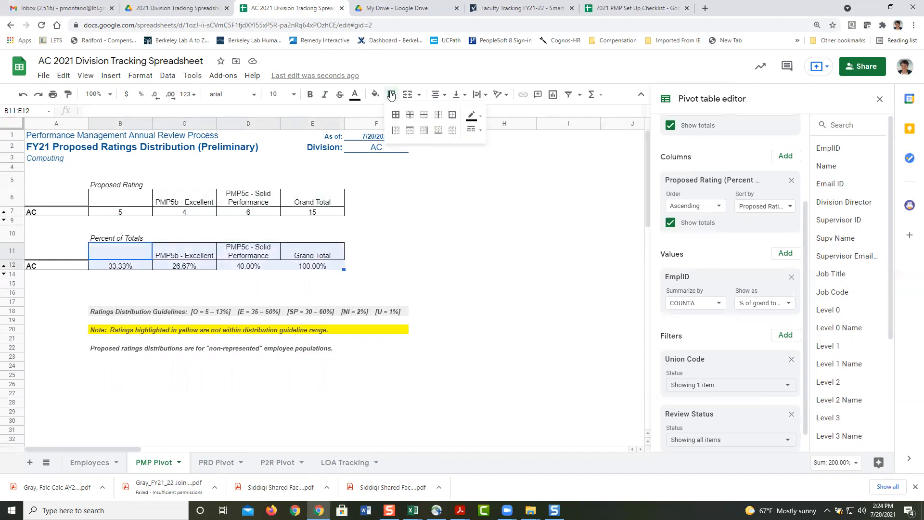
left_click(397, 115)
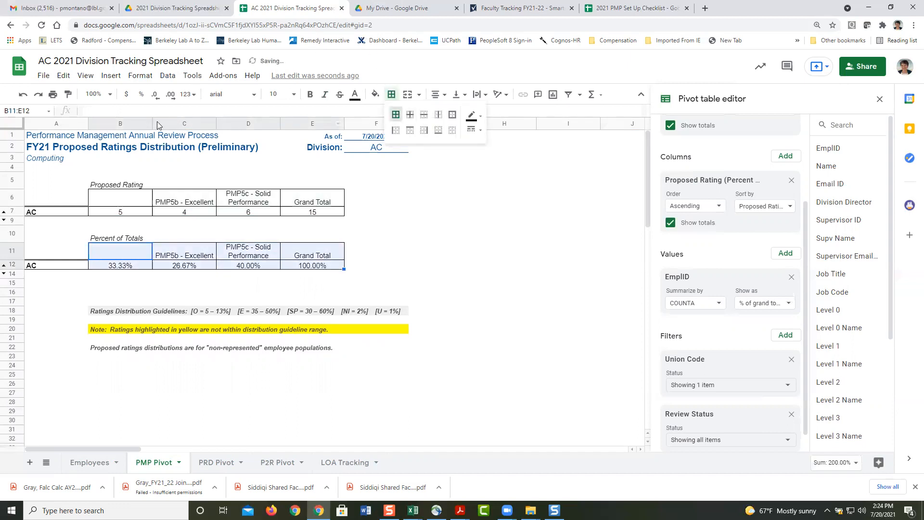
left_click(159, 102)
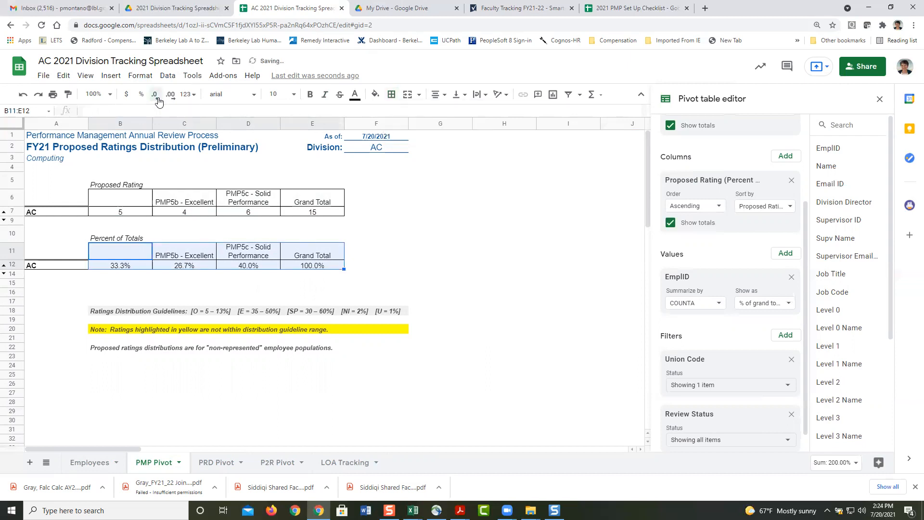
left_click(159, 102)
left_click(366, 254)
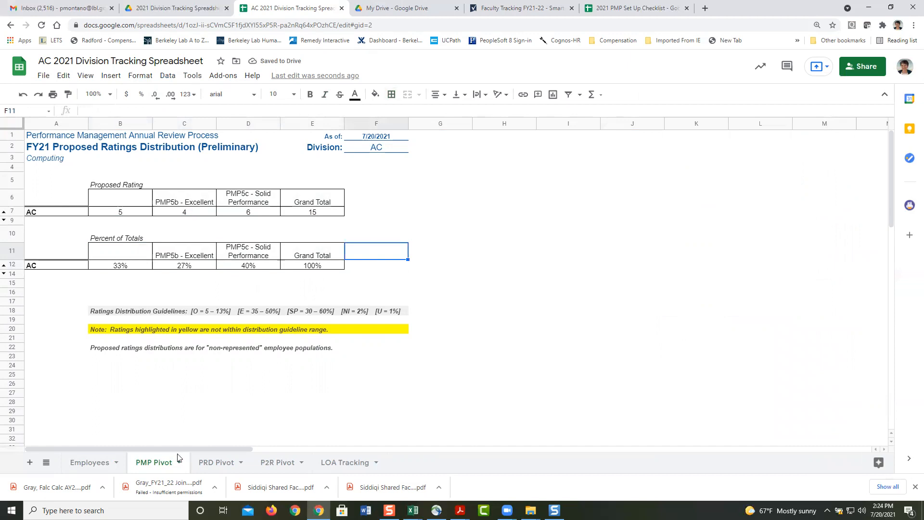
Step: Look over the Employees sheet, then return to the PMP Pivot sheet
left_click(91, 464)
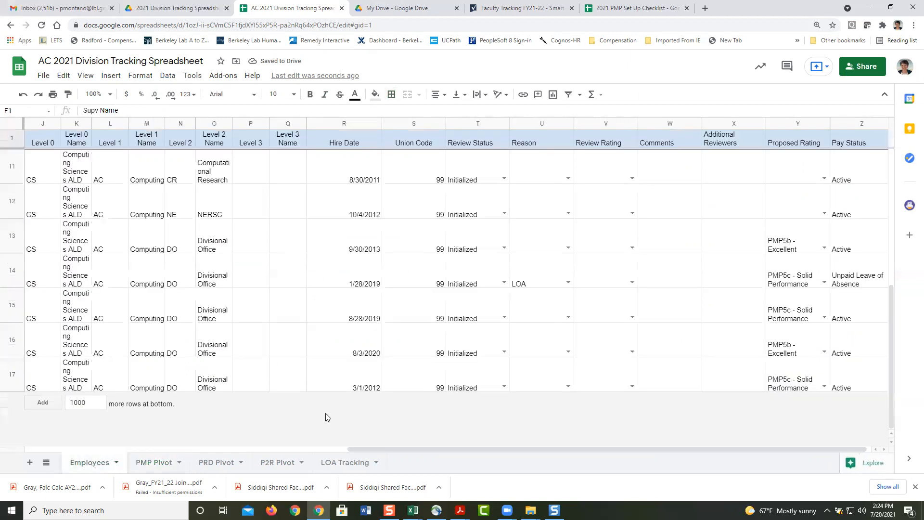
left_click_drag(891, 290, 886, 150)
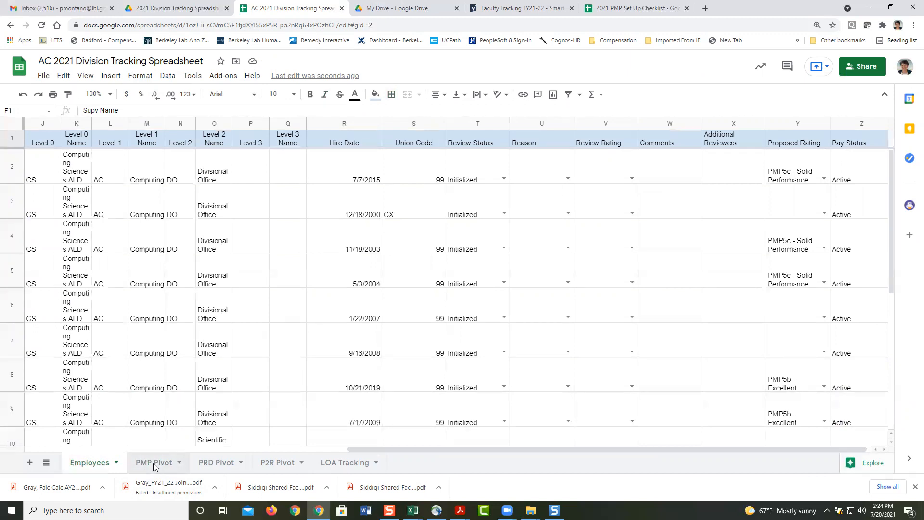
left_click(154, 463)
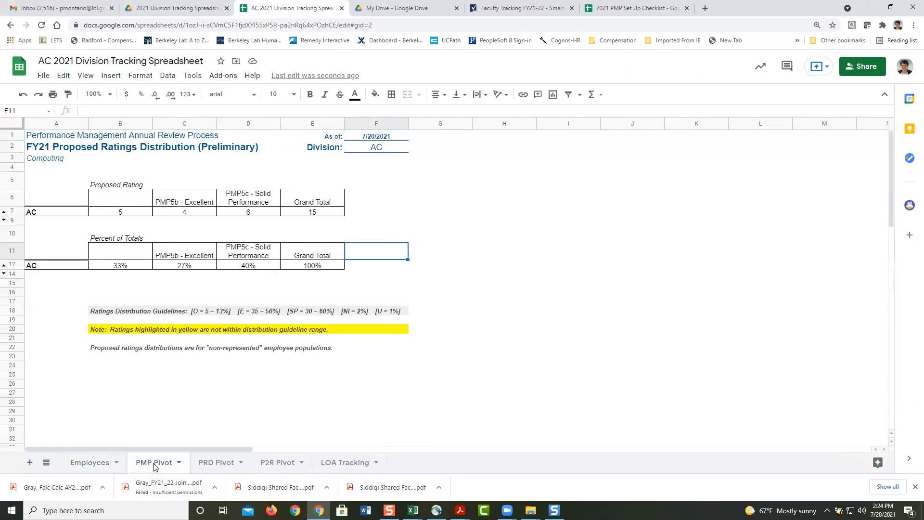
left_click(50, 385)
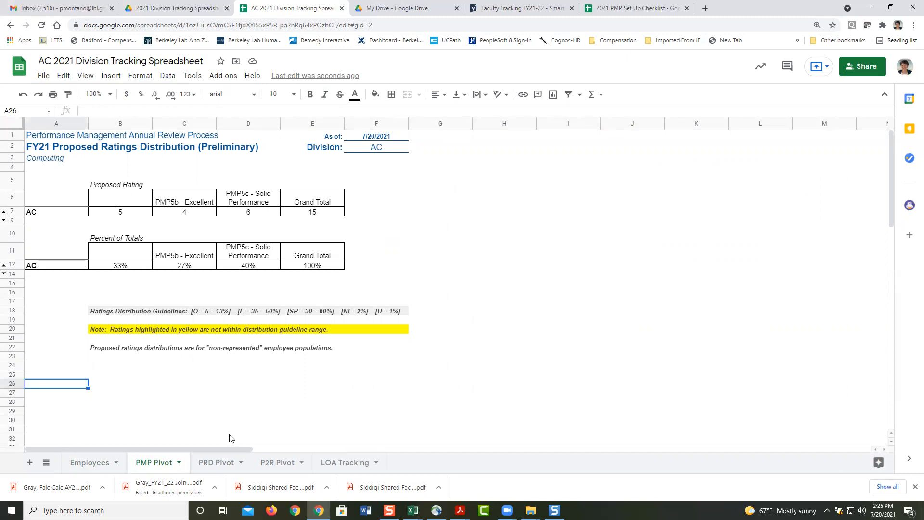
Step: Inspect row 14's LOA reason on Employees, then open the AA 2021 Division Tracking Spreadsheet
left_click(87, 466)
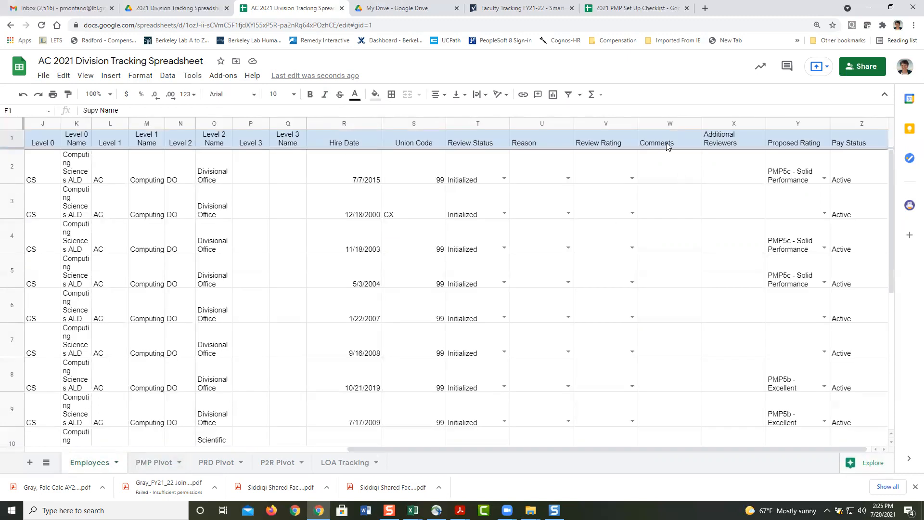
left_click(677, 424)
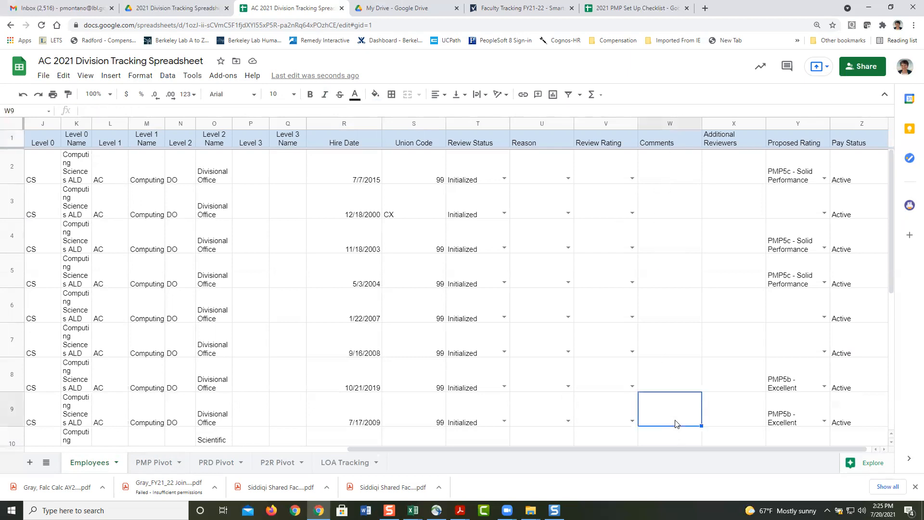
left_click(676, 180)
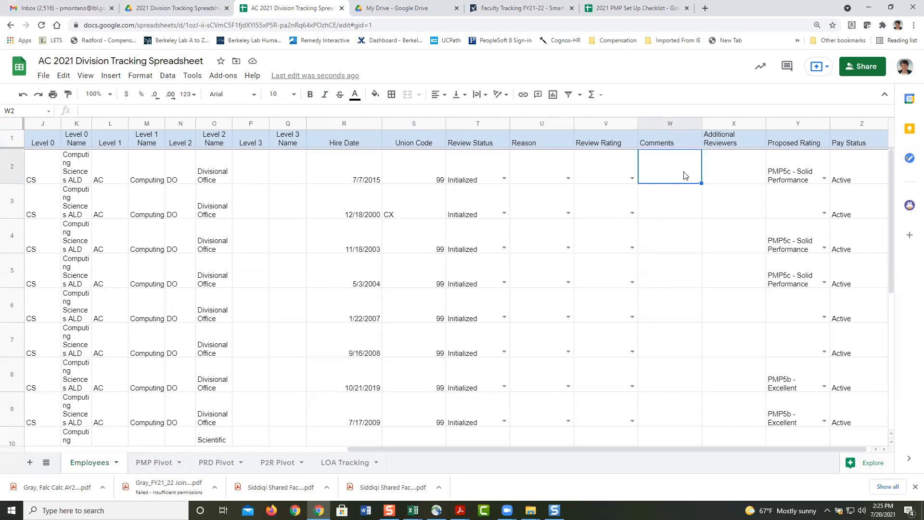
left_click_drag(893, 157, 897, 325)
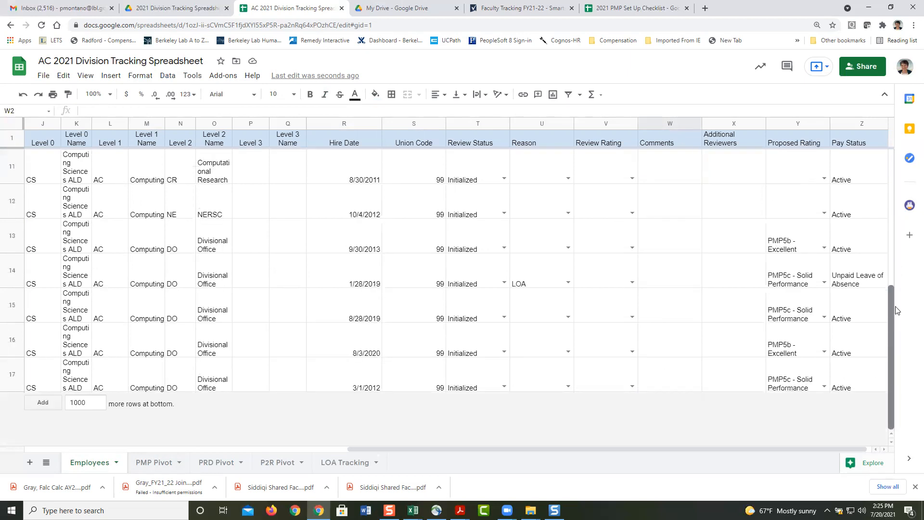
left_click(559, 268)
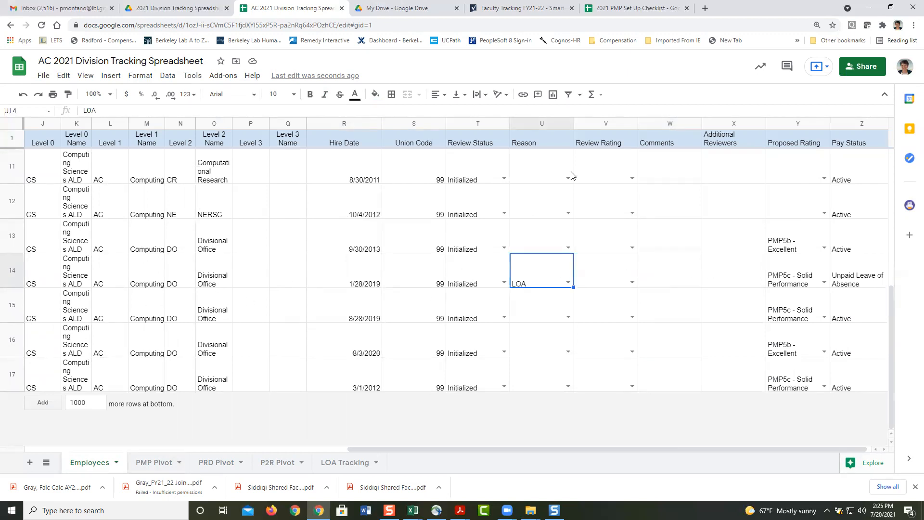
left_click(564, 143)
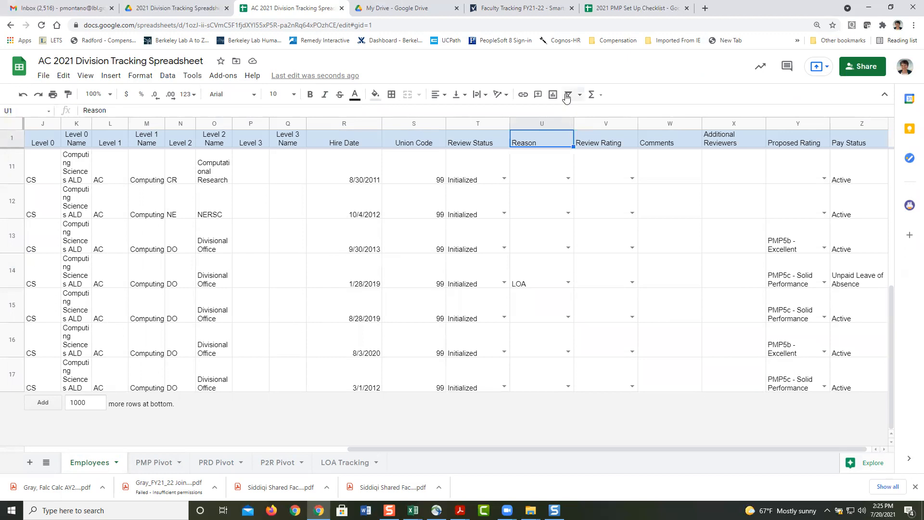
left_click(542, 269)
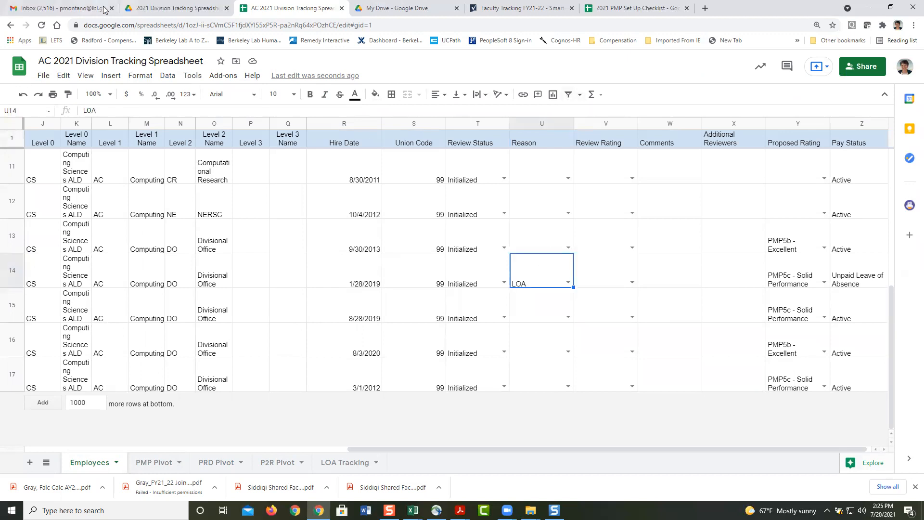
left_click(157, 5)
double_click(187, 149)
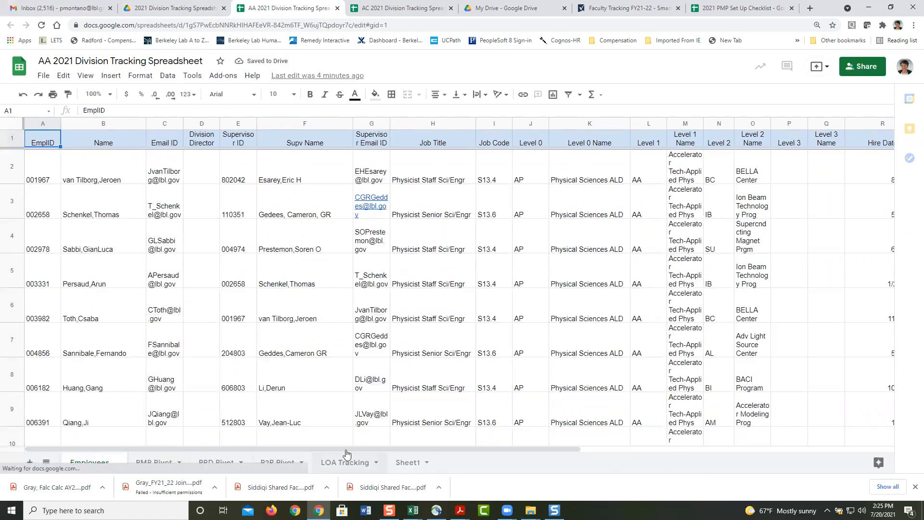
Step: Briefly filter the AA Employees data by the Reason column, remove the filter, and close the AA spreadsheet
left_click_drag(490, 451, 695, 461)
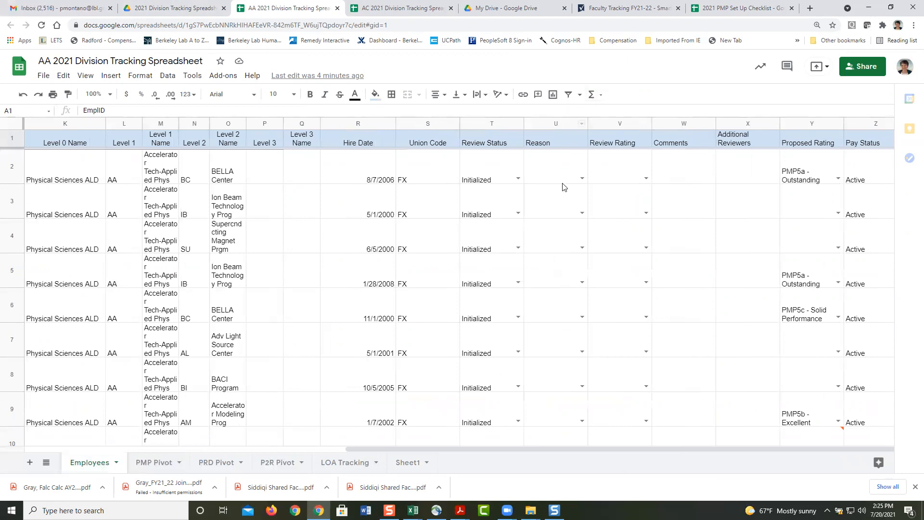
left_click(569, 94)
left_click(583, 160)
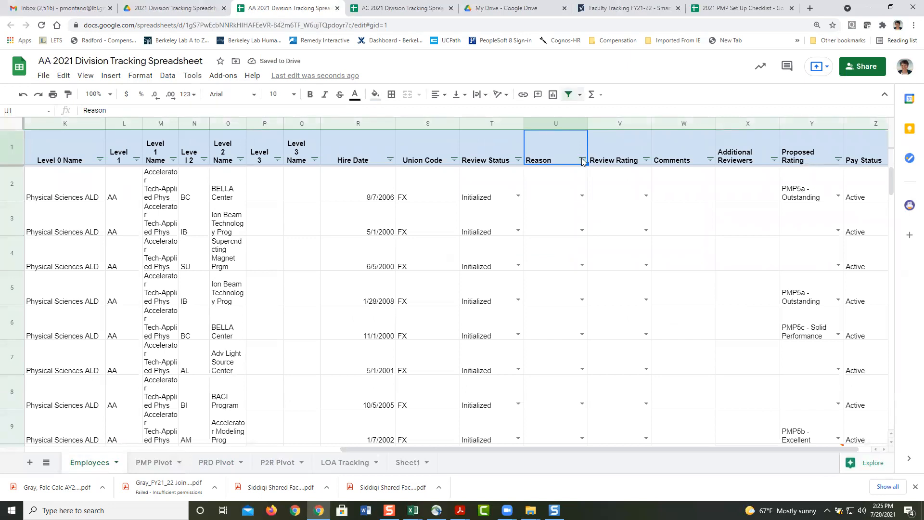
left_click(582, 161)
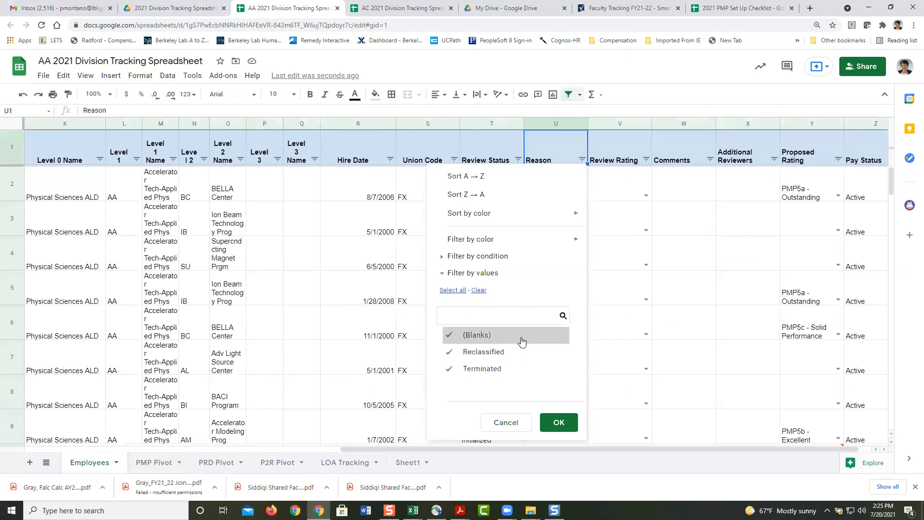
left_click(554, 423)
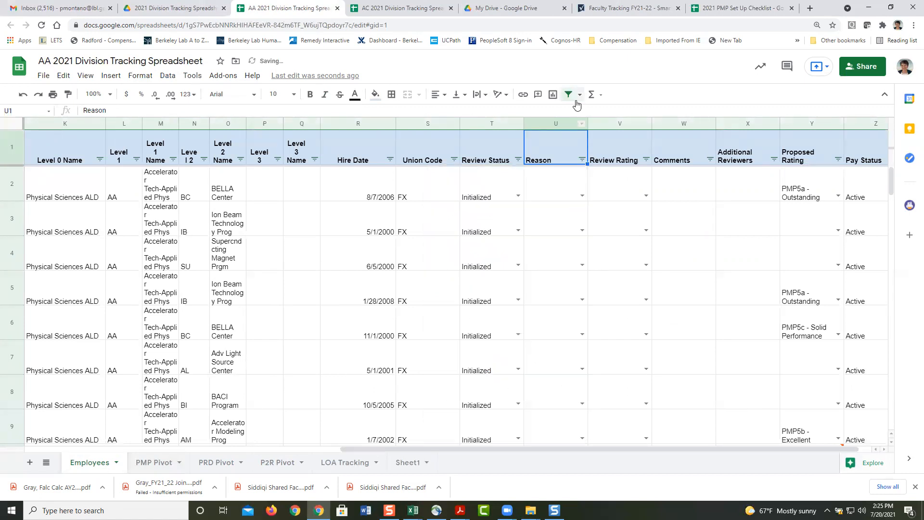
left_click(568, 94)
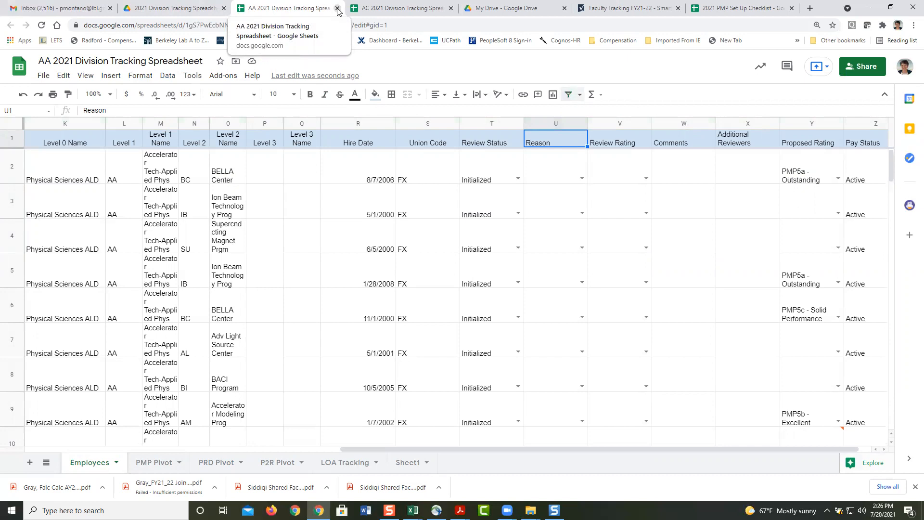
left_click(338, 8)
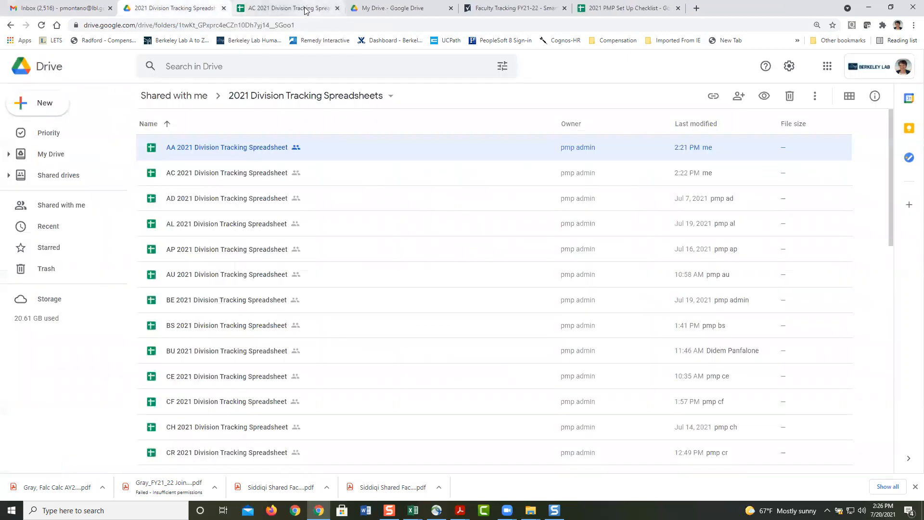
Step: Return to the AC spreadsheet and check row 14's review rating and LOA reason in U14
left_click(311, 9)
left_click(596, 277)
left_click(531, 283)
left_click_drag(889, 305, 890, 117)
left_click_drag(889, 168, 892, 284)
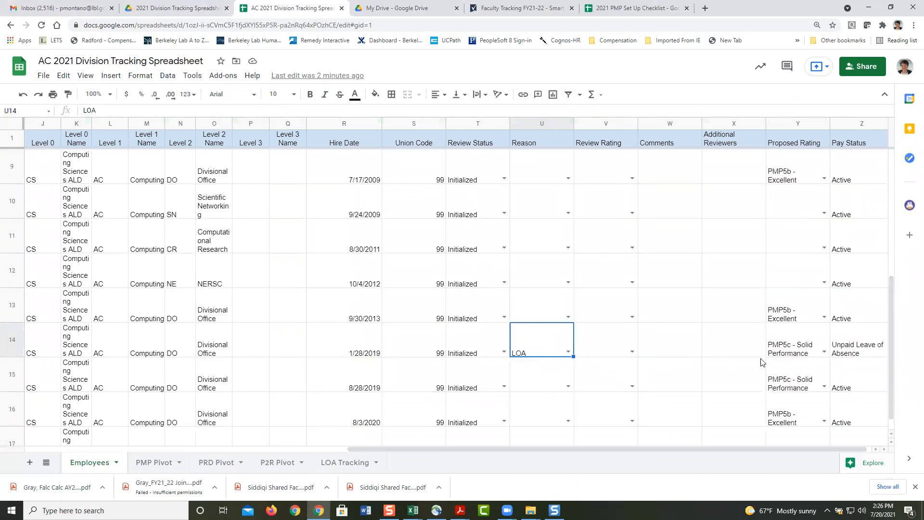
Step: Check row 14's pay status in Z14 and LOA reason in U14, glancing at the PMP Pivot
left_click(877, 355)
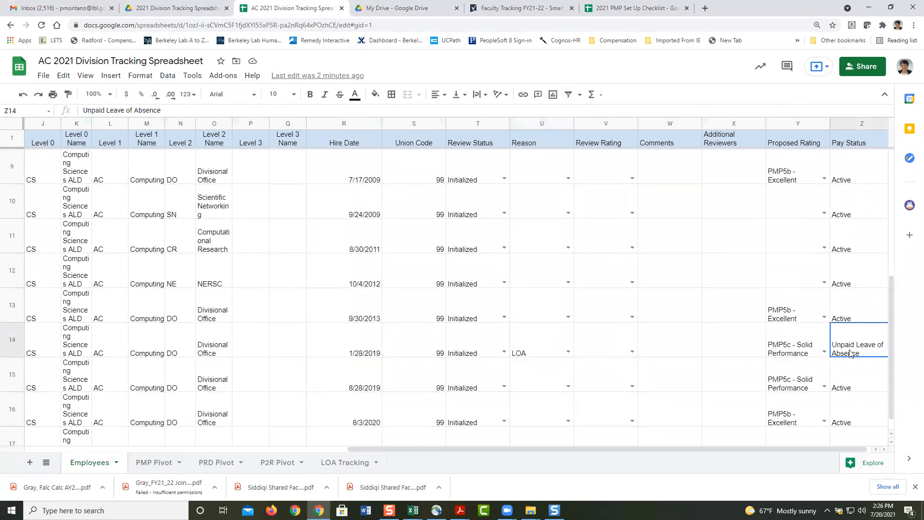
left_click(532, 346)
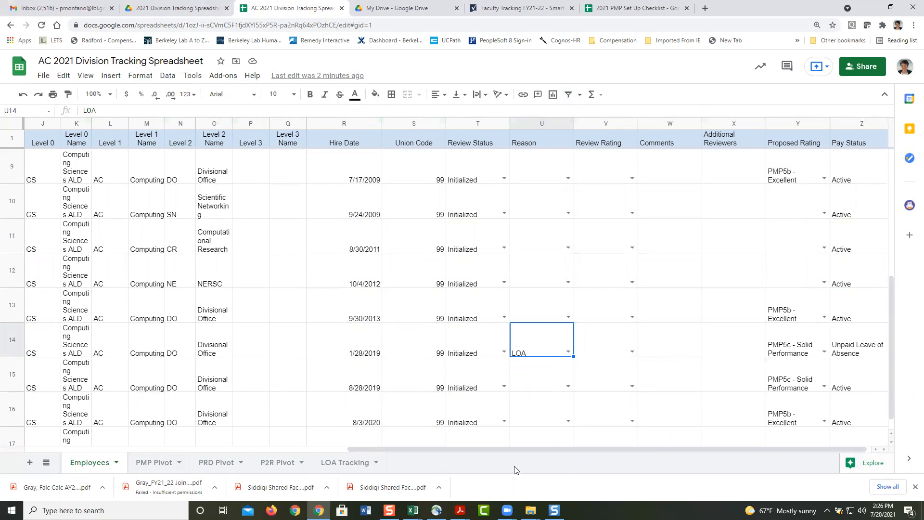
left_click(149, 464)
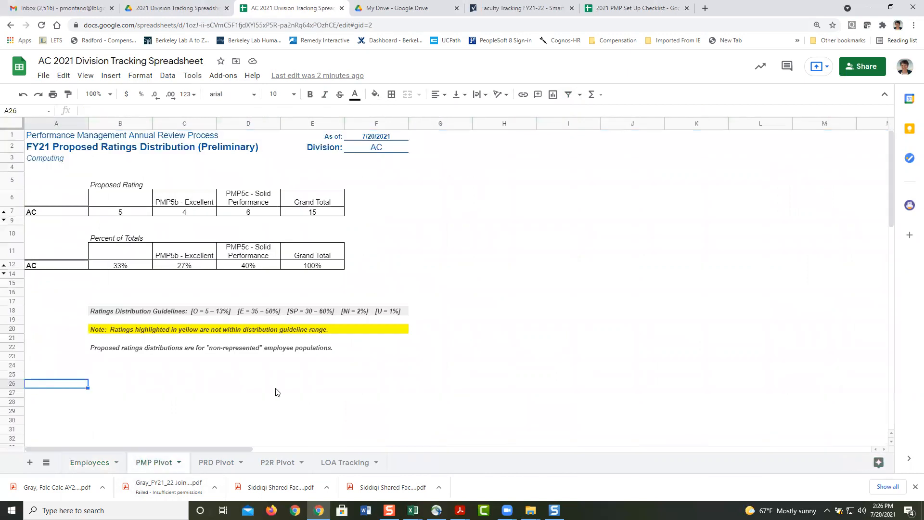
left_click(89, 464)
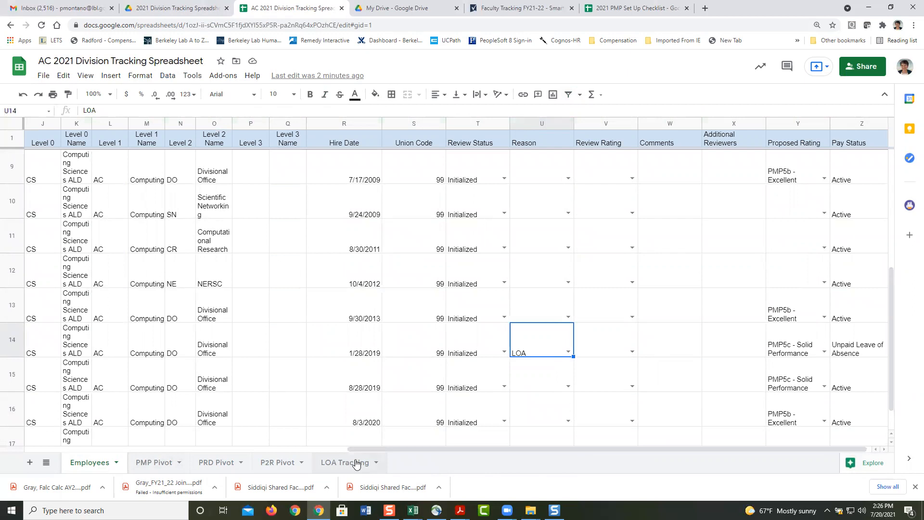
Step: Select the LOA employee's row 14 and view the LOA Tracking sheet
left_click(15, 351)
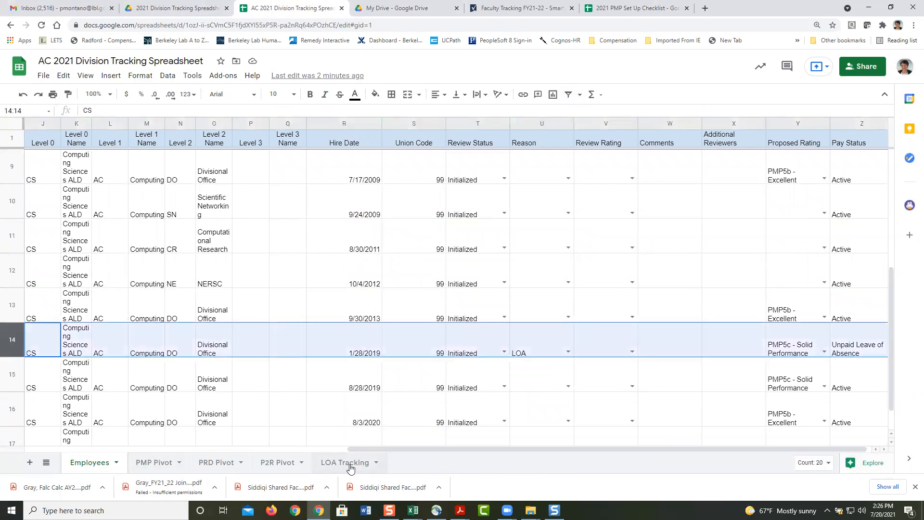
scroll(354, 449, "left", 2)
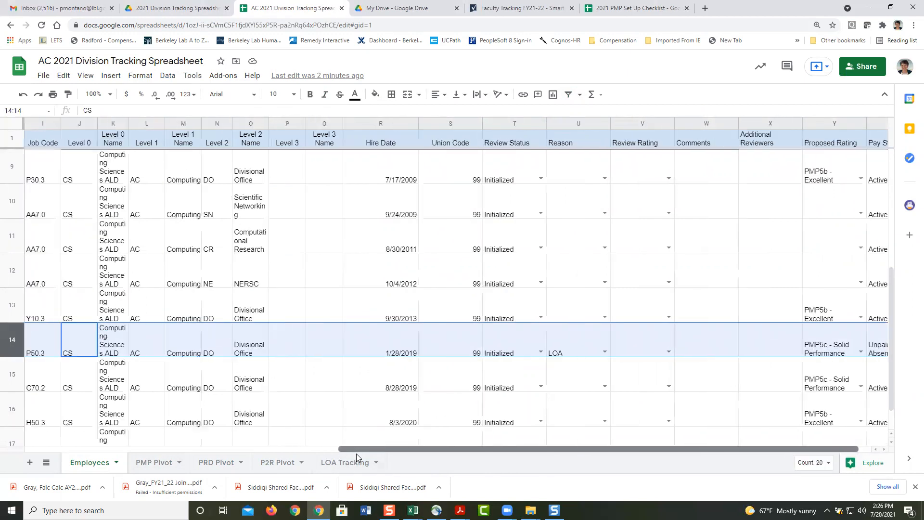
scroll(356, 453, "right", 2)
left_click_drag(365, 453, 9, 431)
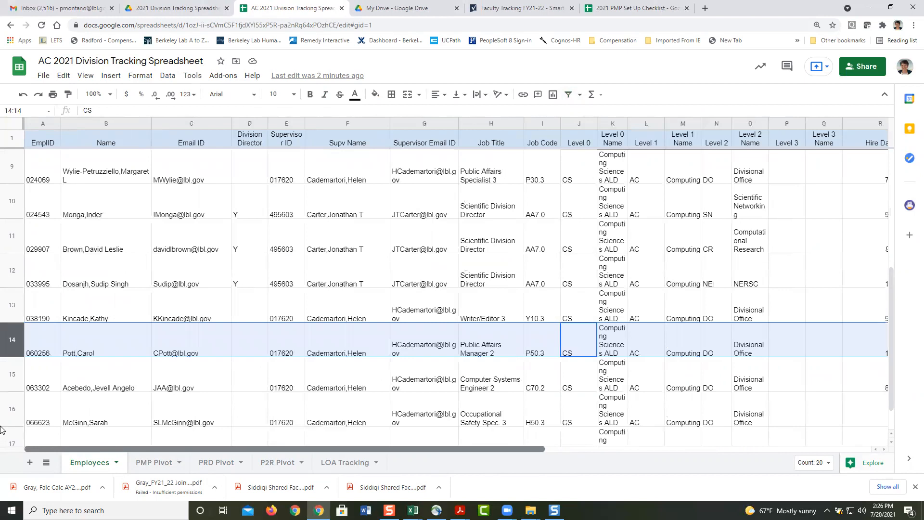
left_click(345, 463)
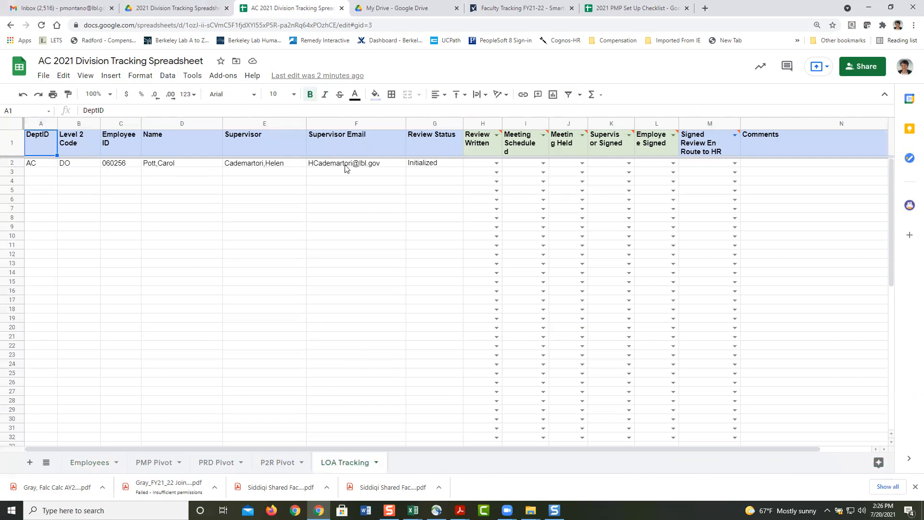
Step: Check the G2 review status on LOA Tracking, glance at the Set Up Checklist, and return to Employees
left_click(436, 166)
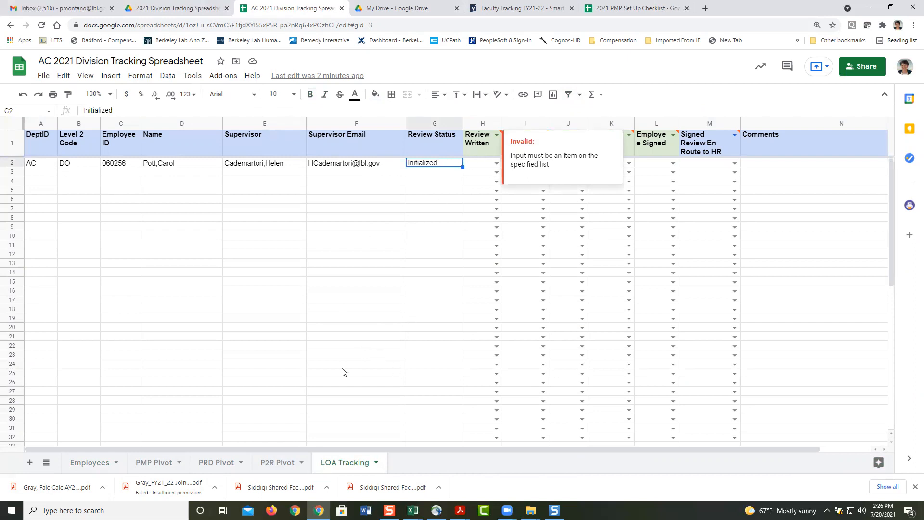
left_click(359, 354)
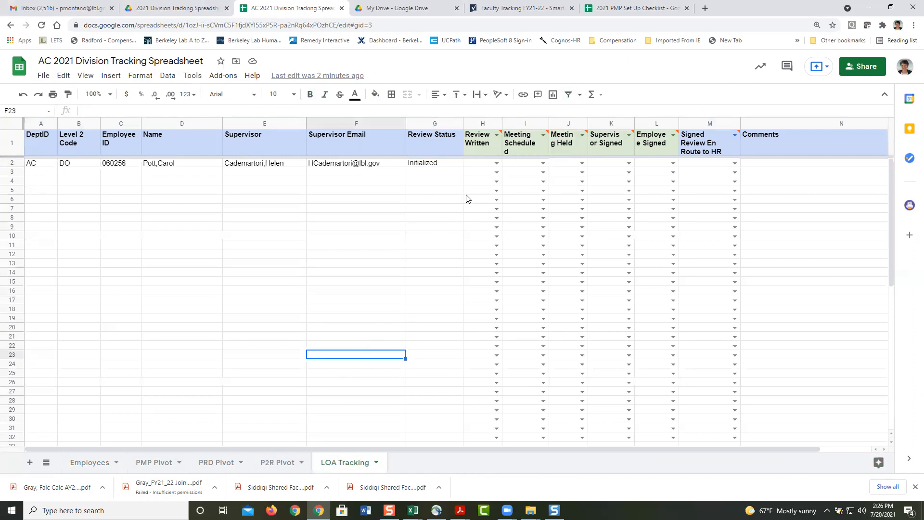
left_click(43, 76)
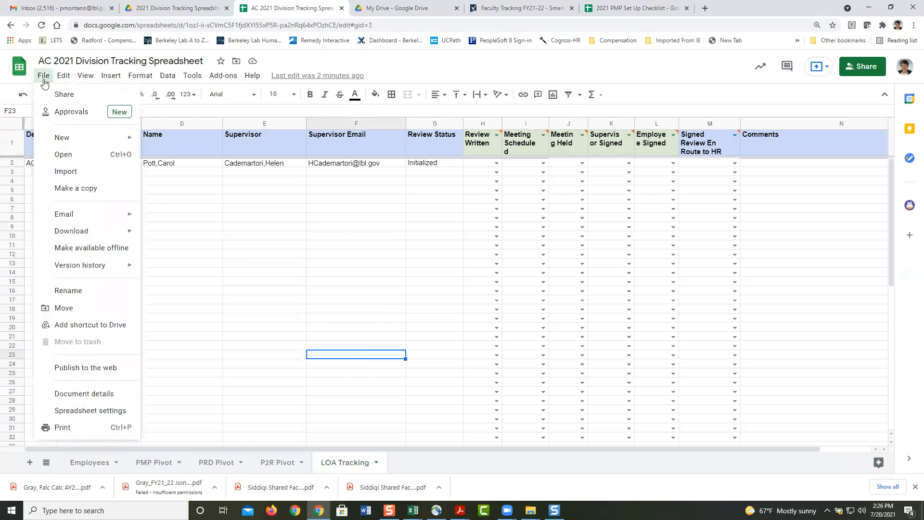
left_click(268, 282)
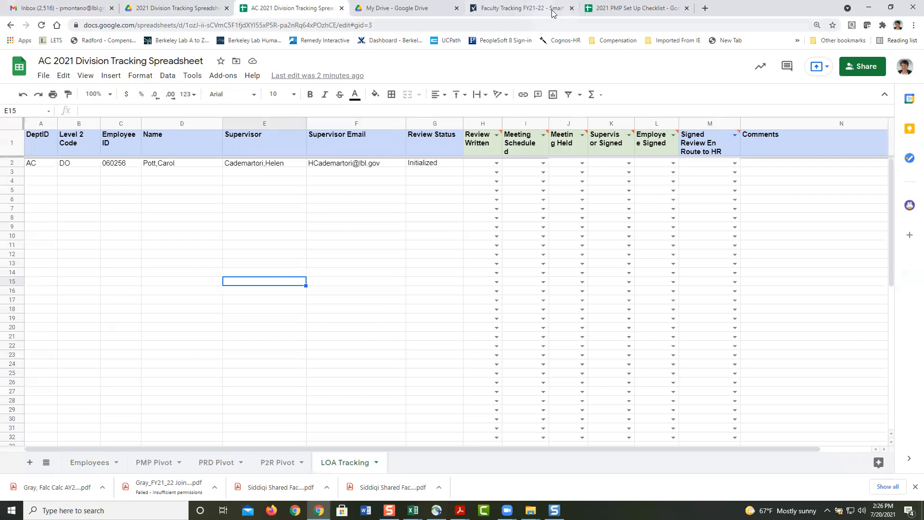
left_click(606, 9)
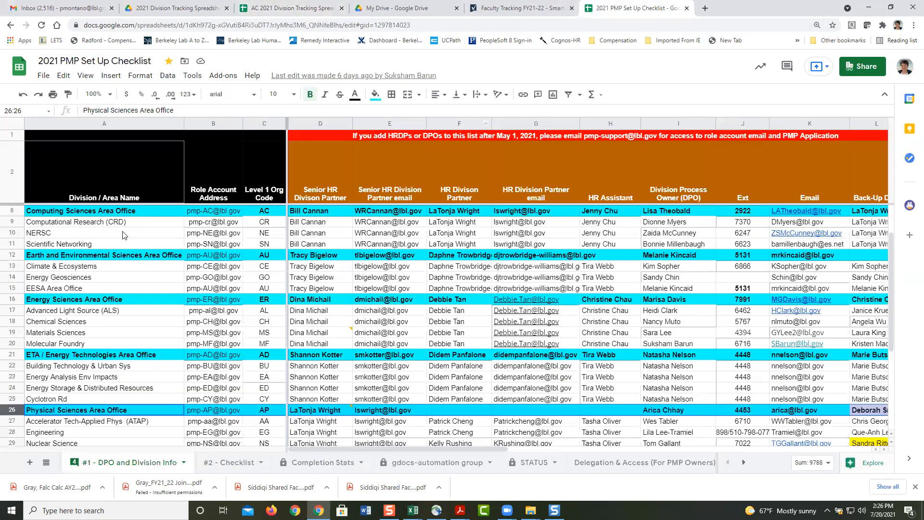
left_click(284, 8)
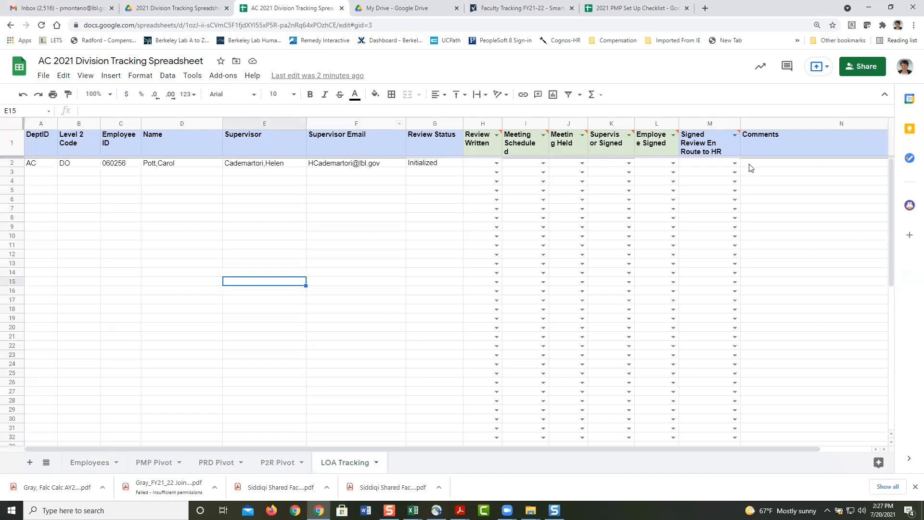
left_click(97, 470)
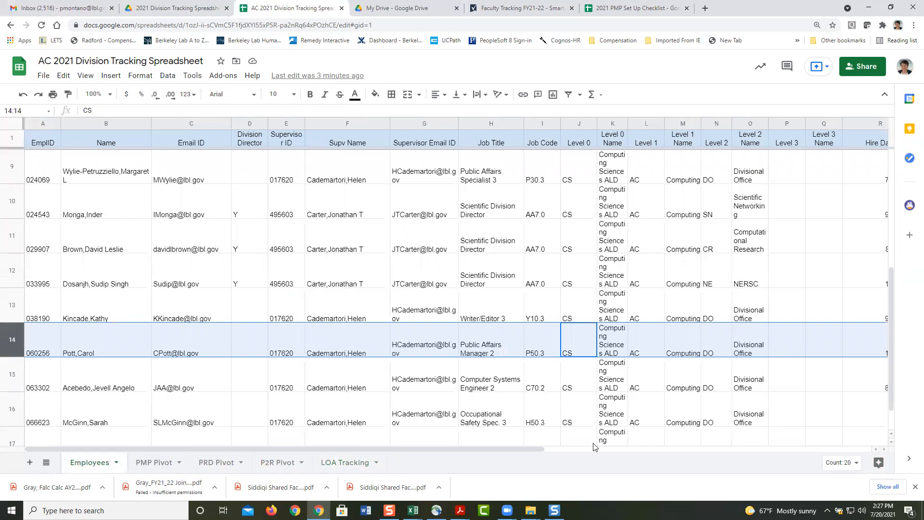
Step: Scroll through the Employees sheet, review the PMP Pivot summary, then close the AC spreadsheet
left_click_drag(402, 450, 746, 461)
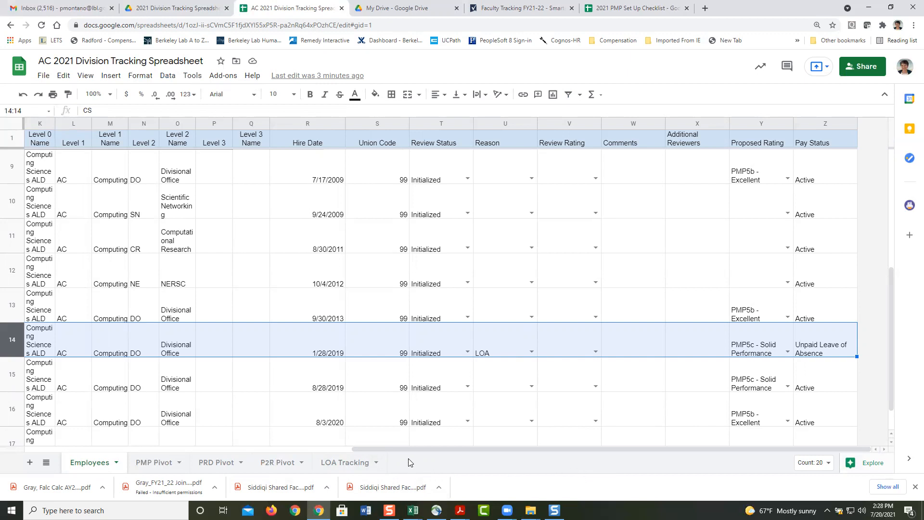
left_click_drag(890, 337, 884, 367)
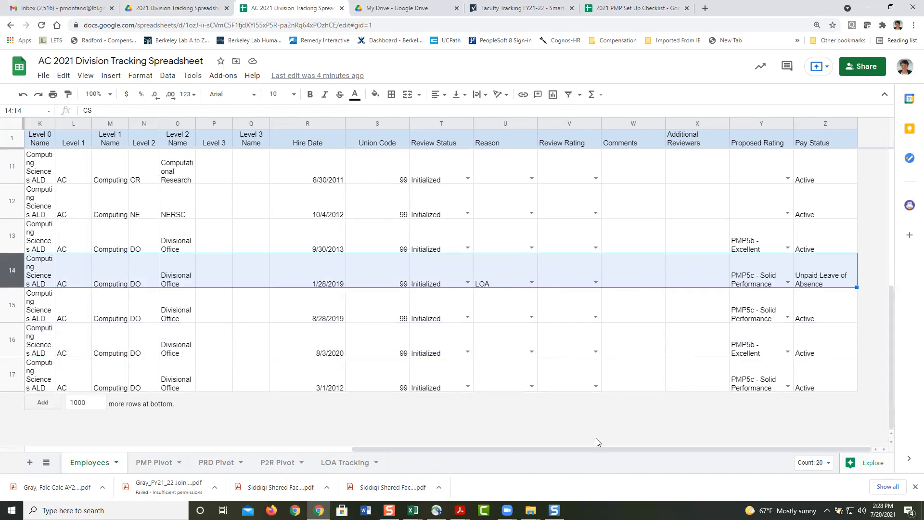
left_click_drag(532, 449, 187, 448)
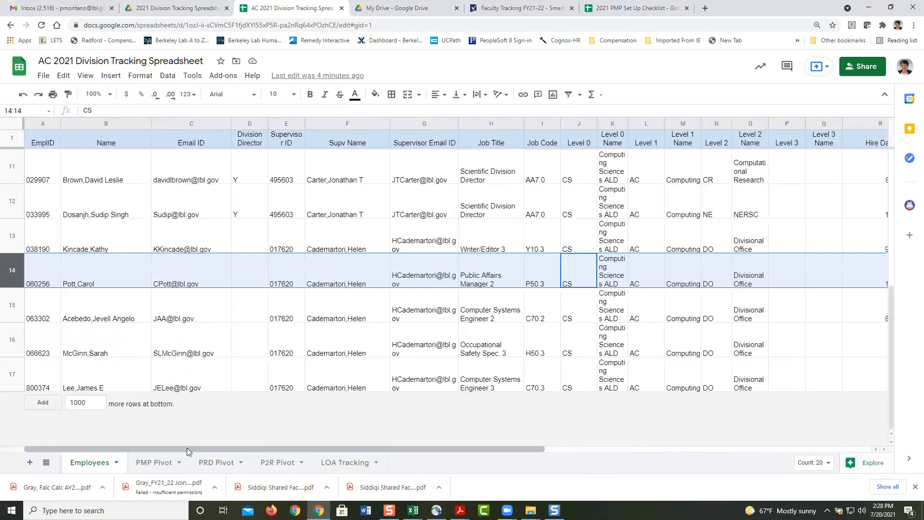
left_click(155, 463)
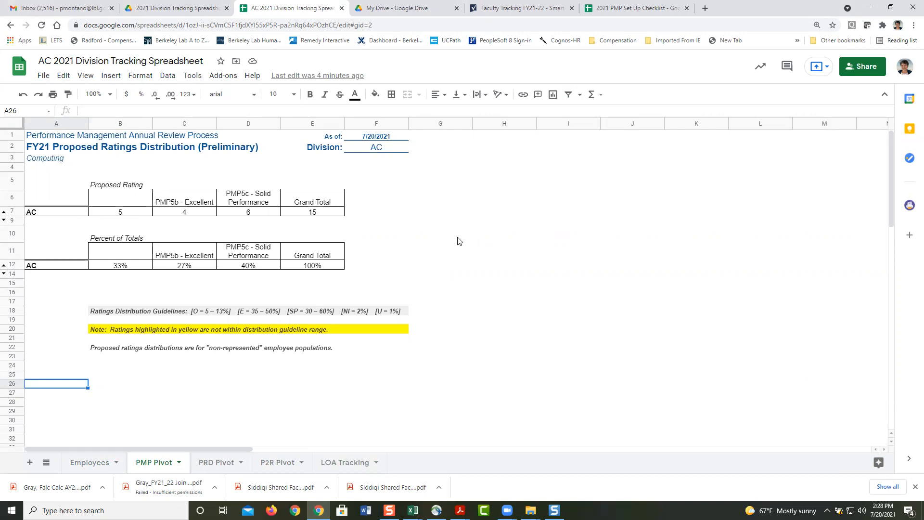
left_click(92, 462)
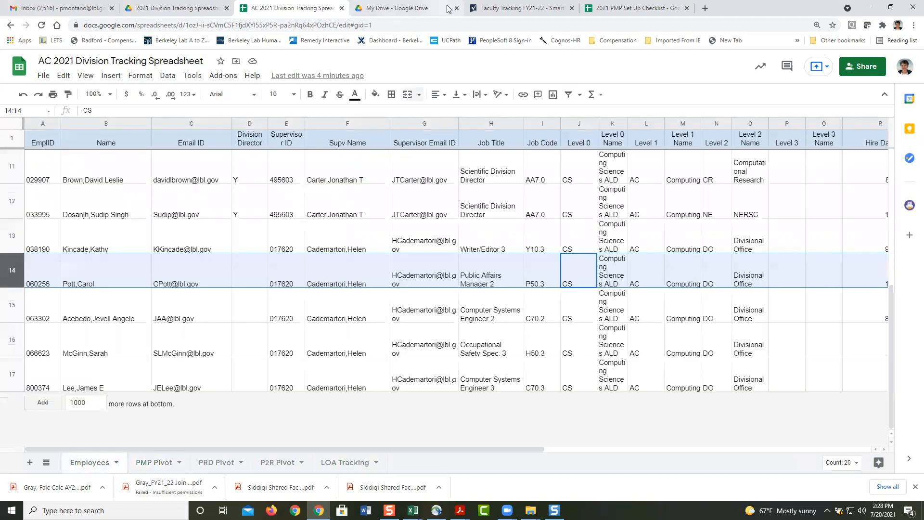
left_click(693, 287)
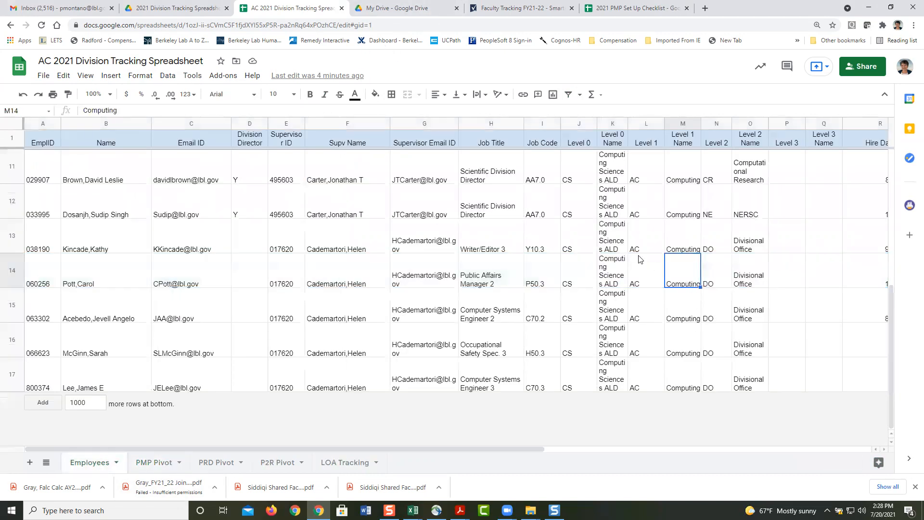
left_click(342, 9)
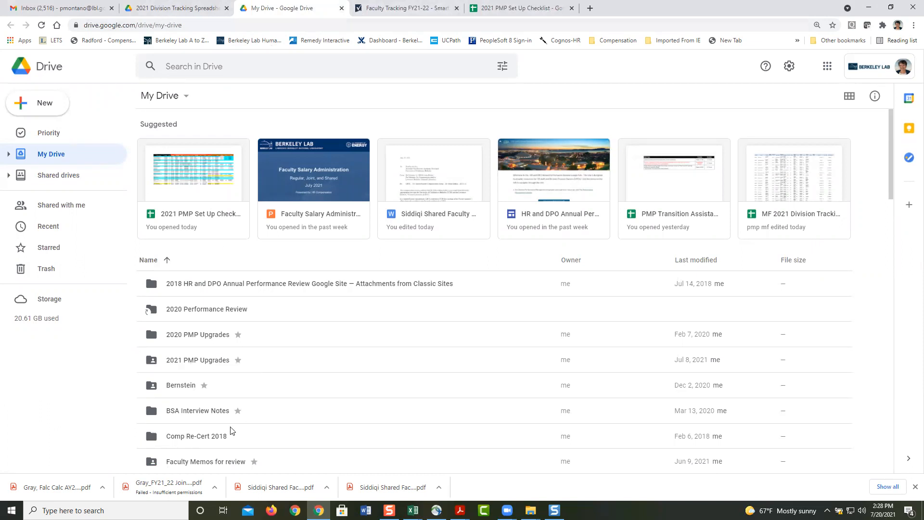
Step: Search Drive for 'PMP' and open the 2021 PMP Upgrades folder
left_click(181, 11)
left_click(191, 200)
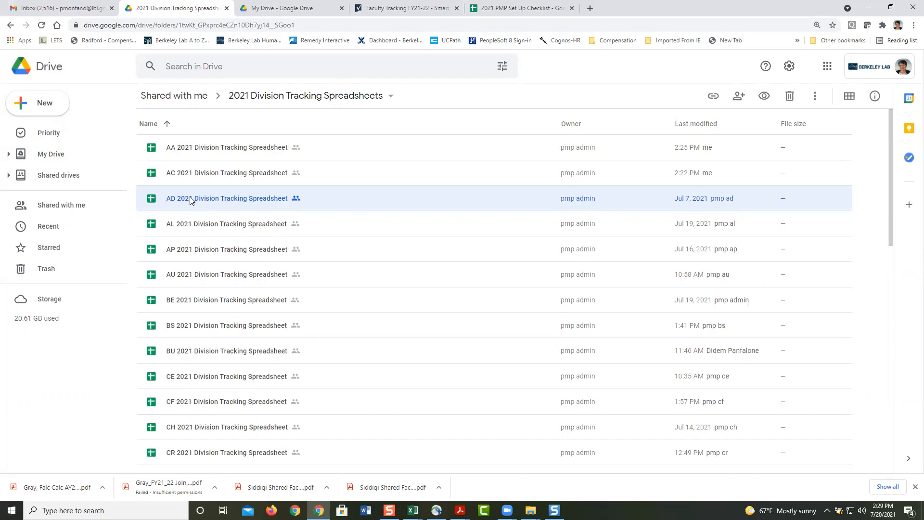
left_click(212, 66)
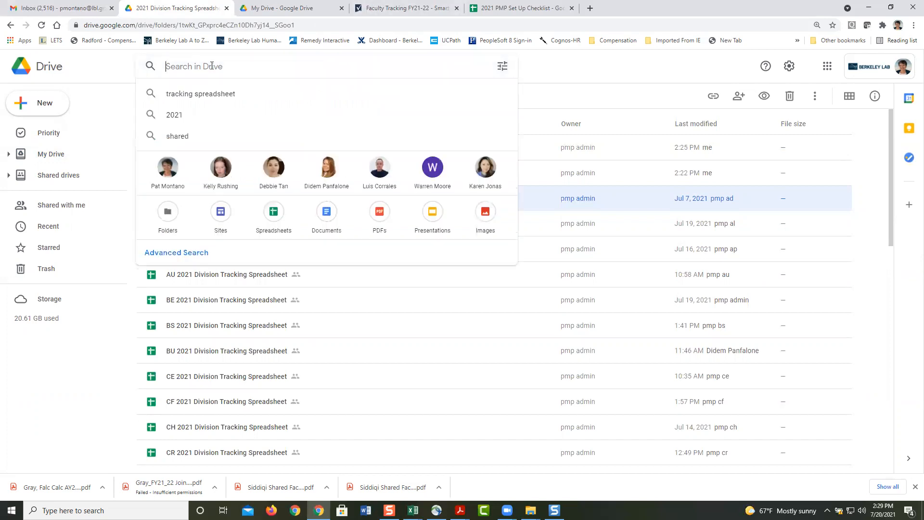
type("PMP")
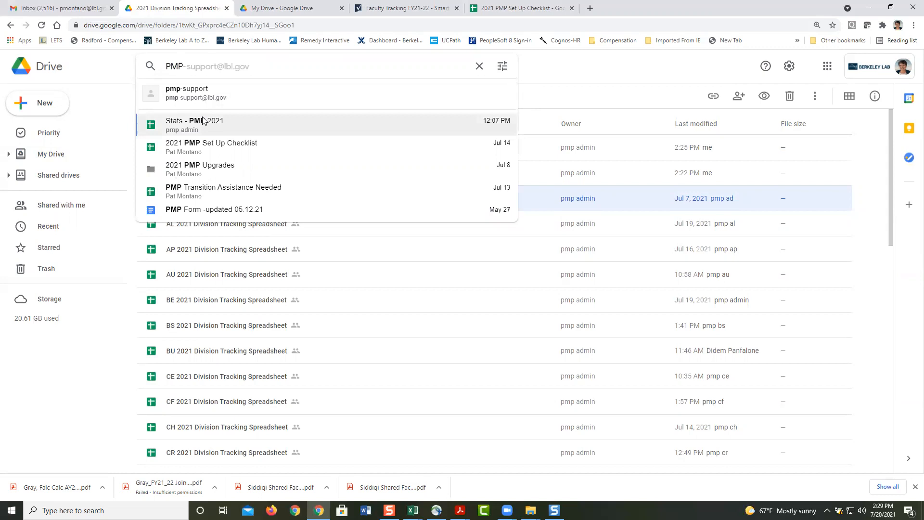
left_click(200, 175)
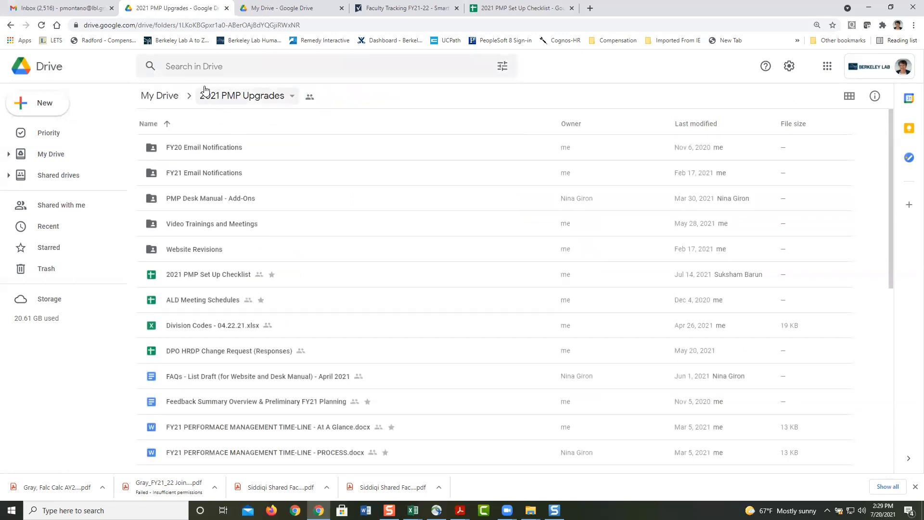
Step: Search Drive for '2020 PMP upgrades'
left_click(297, 67)
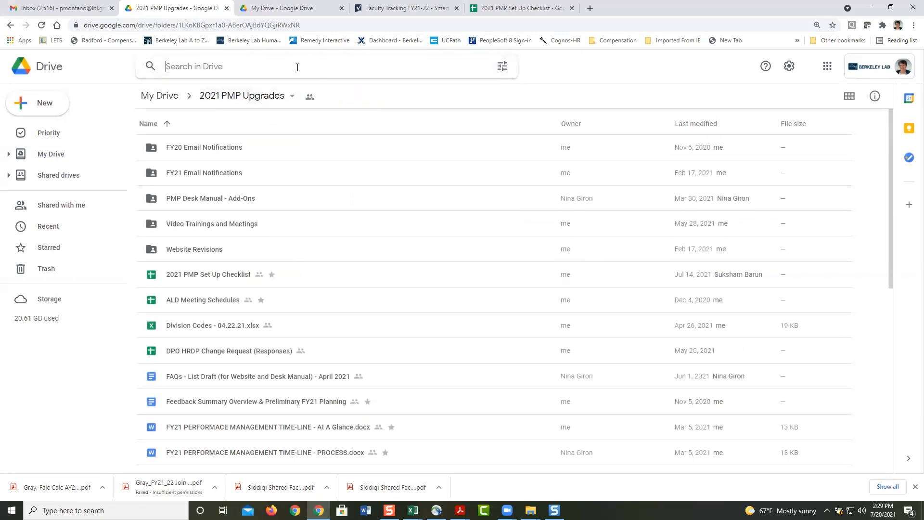
type("2020 PMP")
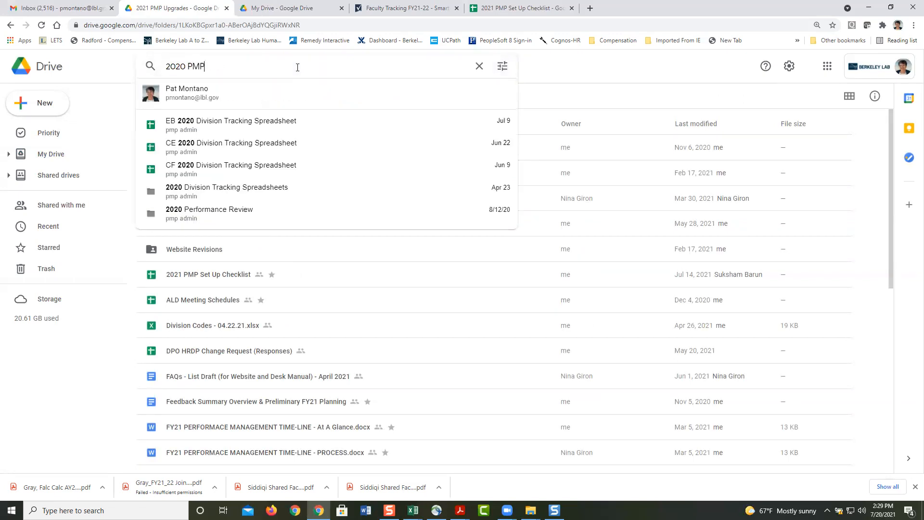
type(" upgrades")
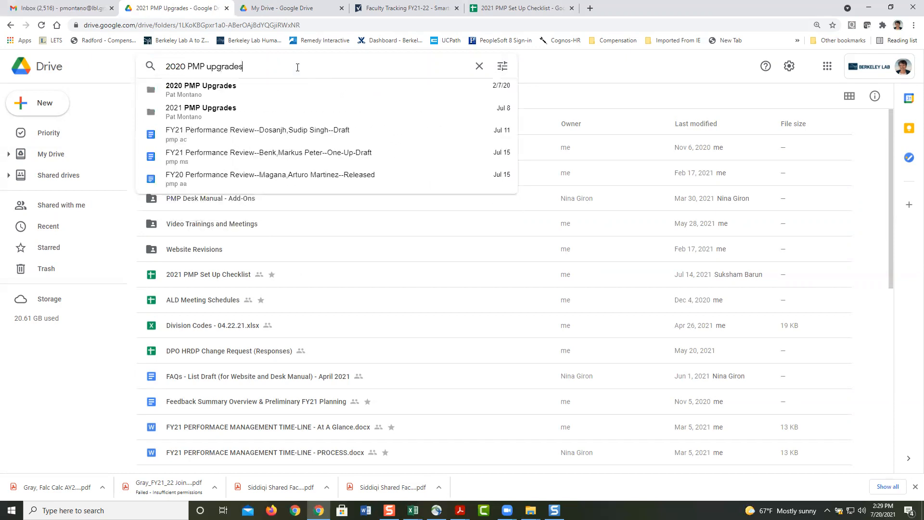
key("Return")
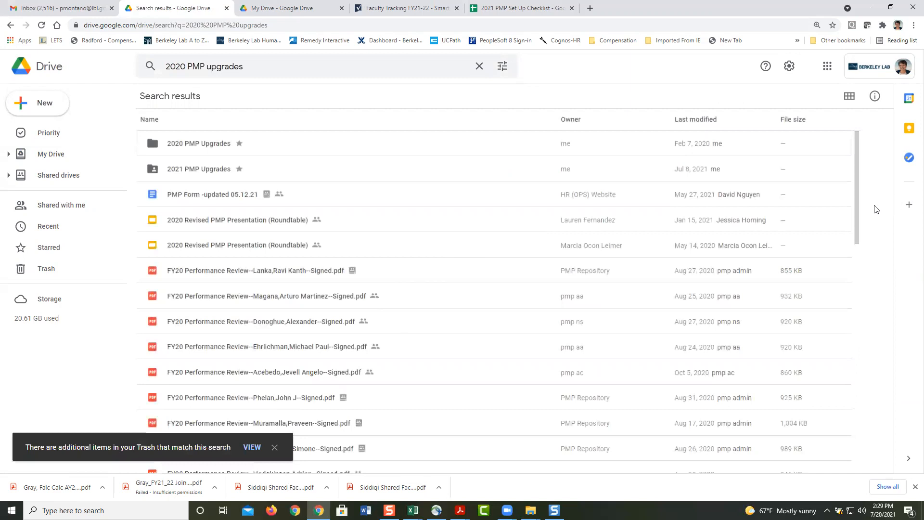
Step: Reopen the 2020 PMP Upgrades folder from the search results
left_click_drag(857, 198, 864, 178)
left_click(302, 67)
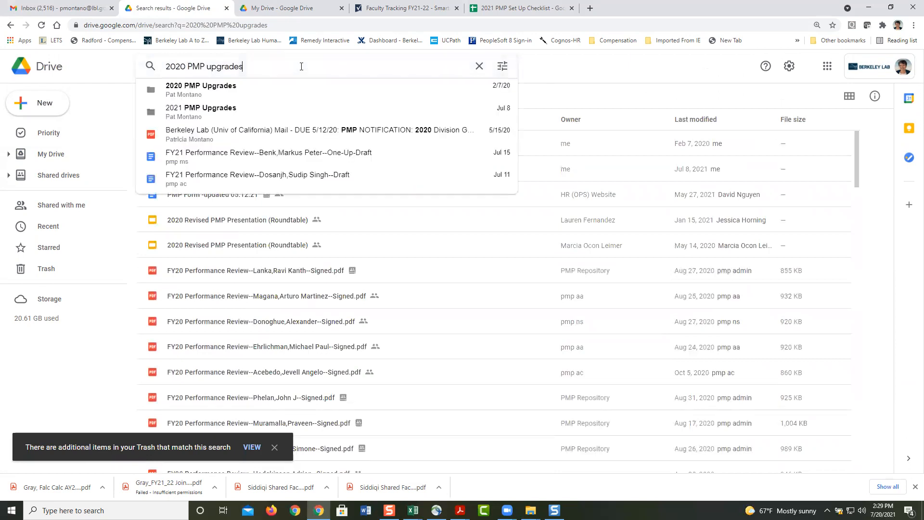
left_click(100, 106)
left_click(197, 145)
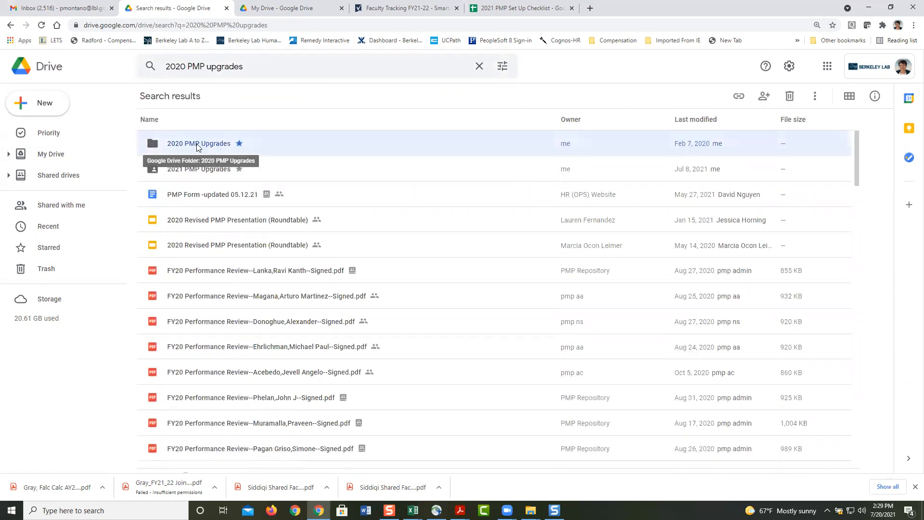
double_click(197, 145)
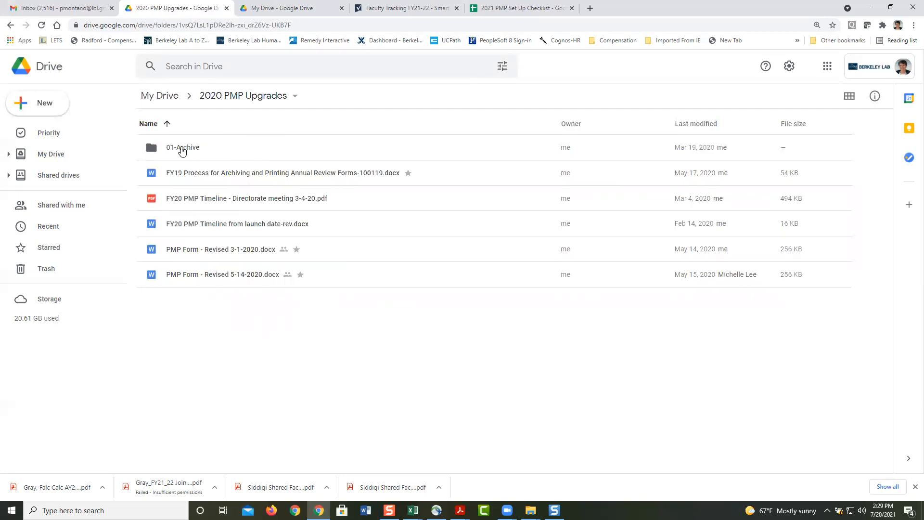
Step: Go to My Drive's 2020 Performance Review folder and select the 2020 Summary Spreadsheet
left_click(164, 98)
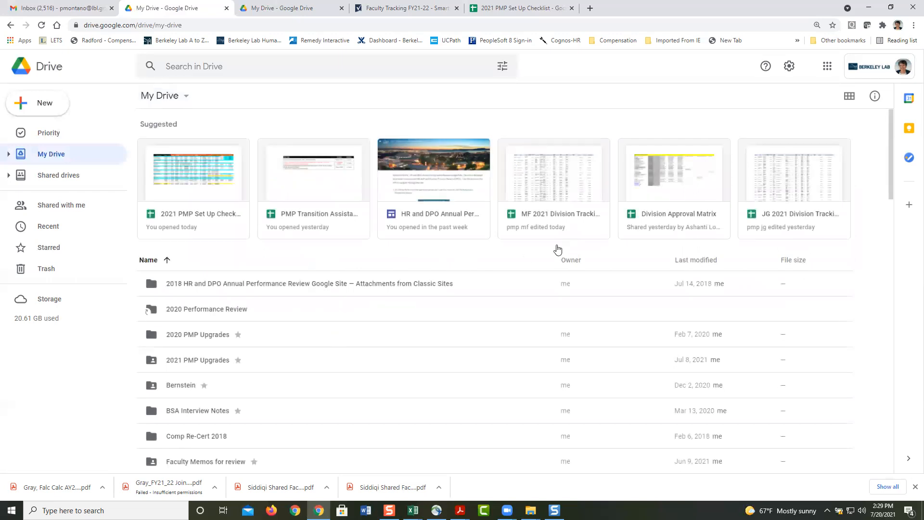
double_click(227, 310)
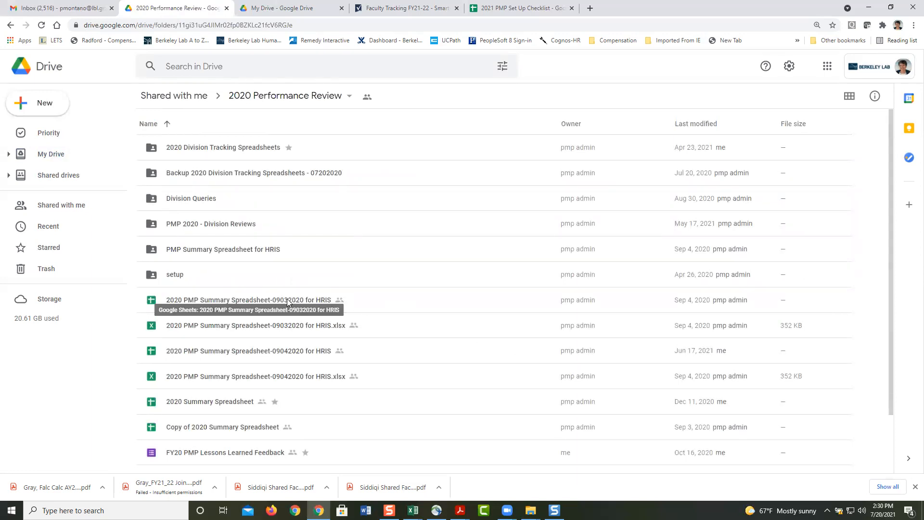
left_click(199, 405)
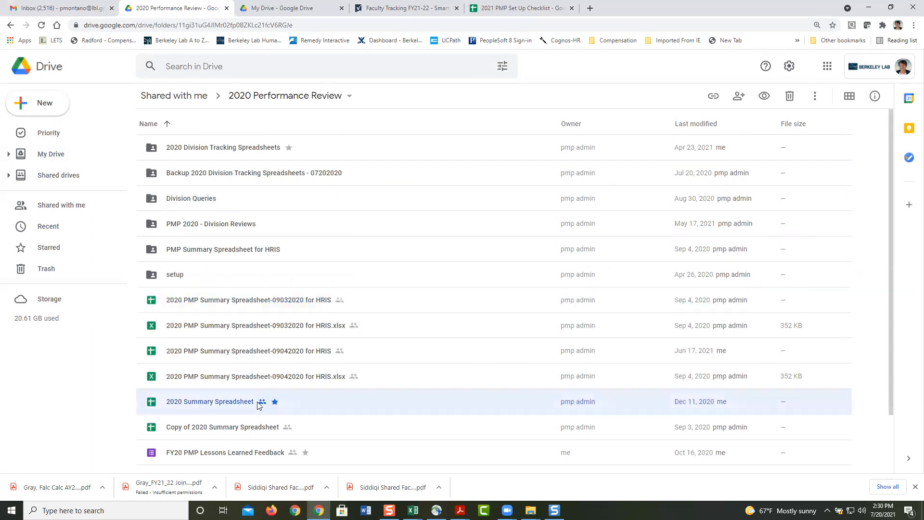
Step: Open the 2020 Summary Spreadsheet and scroll through its Summary report: 3317 employees, 95% complete
double_click(229, 402)
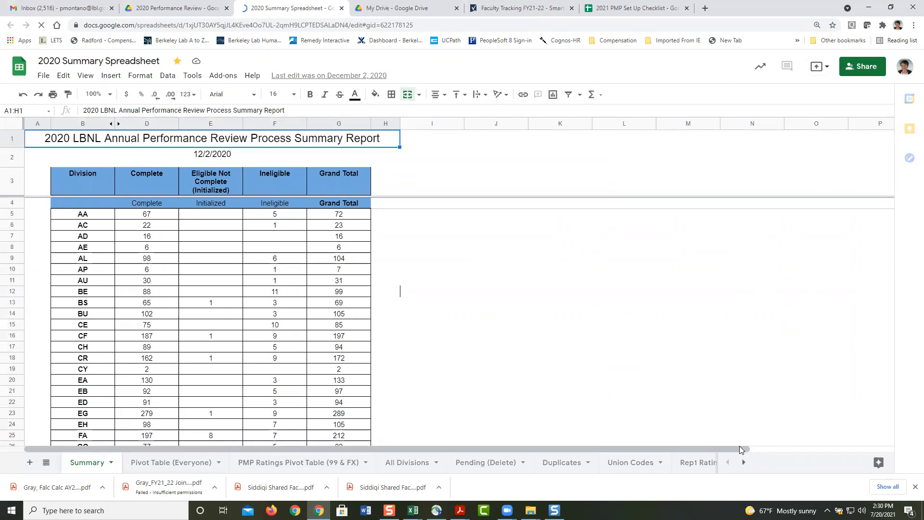
left_click(751, 403)
left_click(877, 258)
left_click_drag(892, 229, 896, 298)
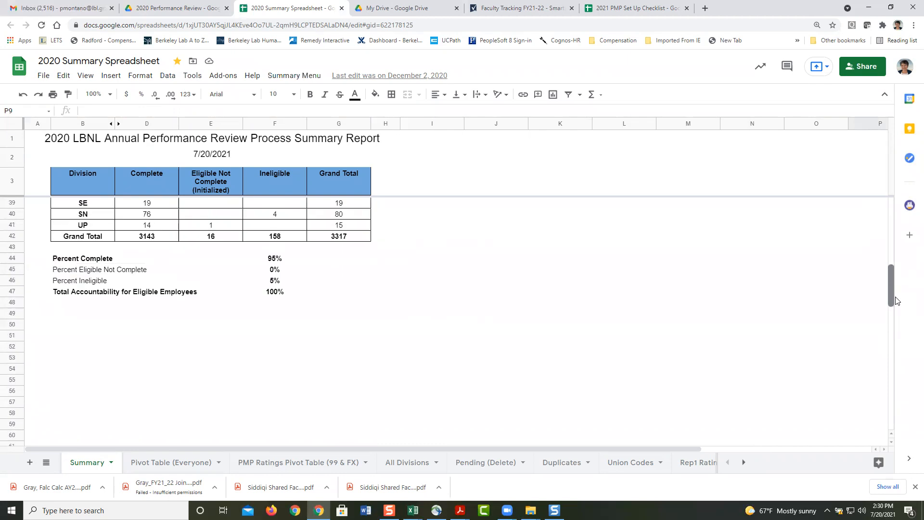
left_click_drag(896, 299, 897, 292)
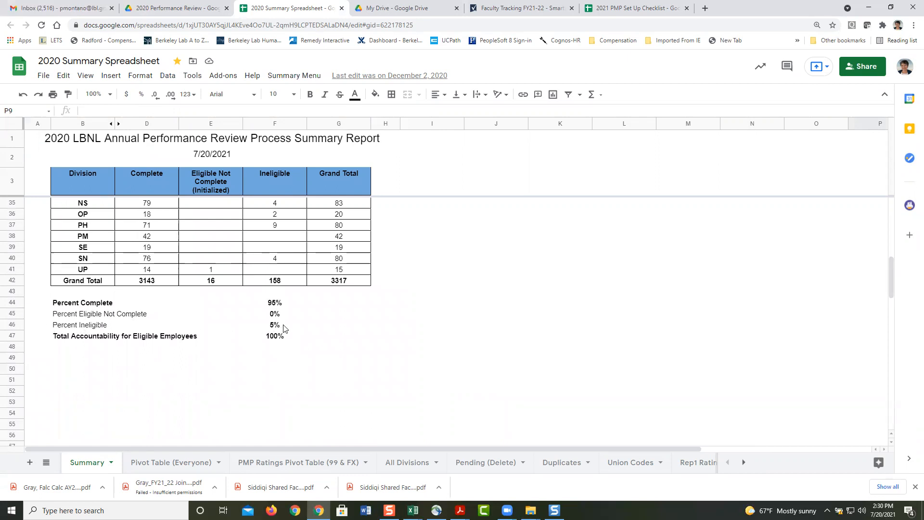
left_click_drag(889, 264, 892, 252)
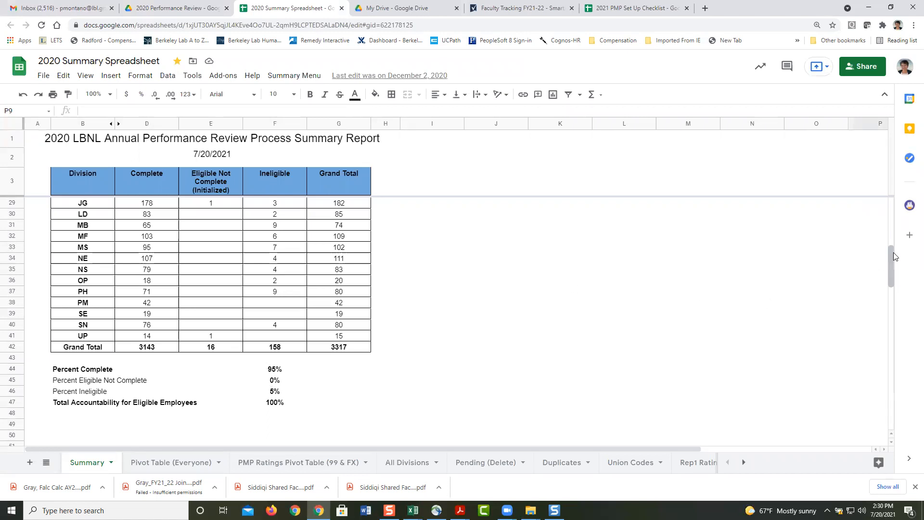
left_click_drag(890, 253, 884, 198)
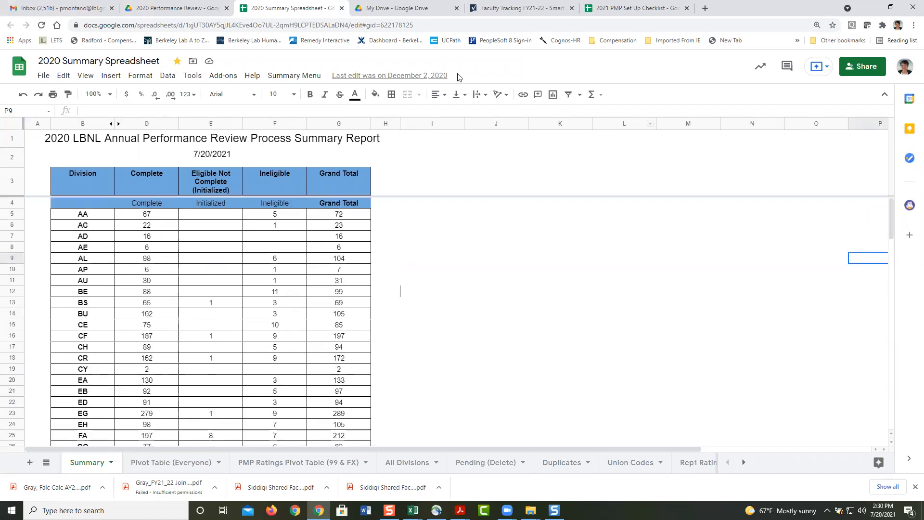
Step: Review the Pivot Table (Everyone) and PMP Ratings Pivot Table (99 & FX) sheets, then view All Divisions
left_click(158, 462)
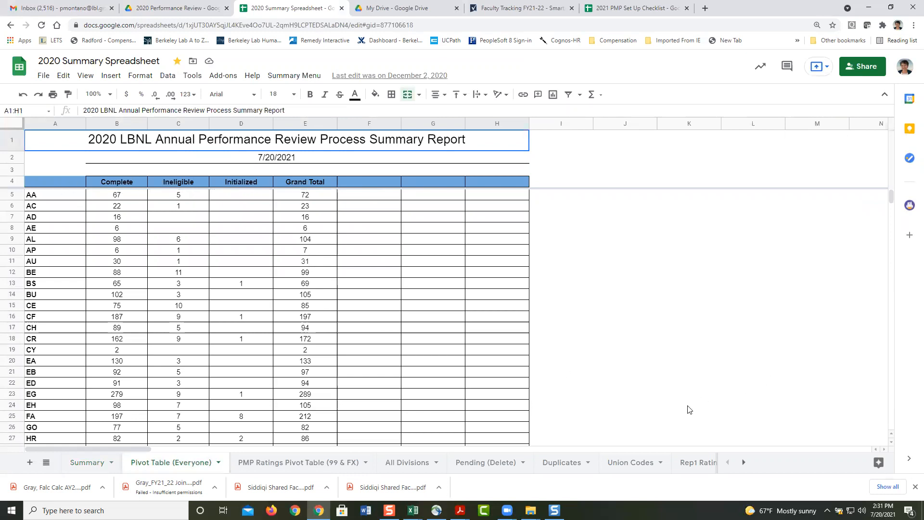
left_click(278, 468)
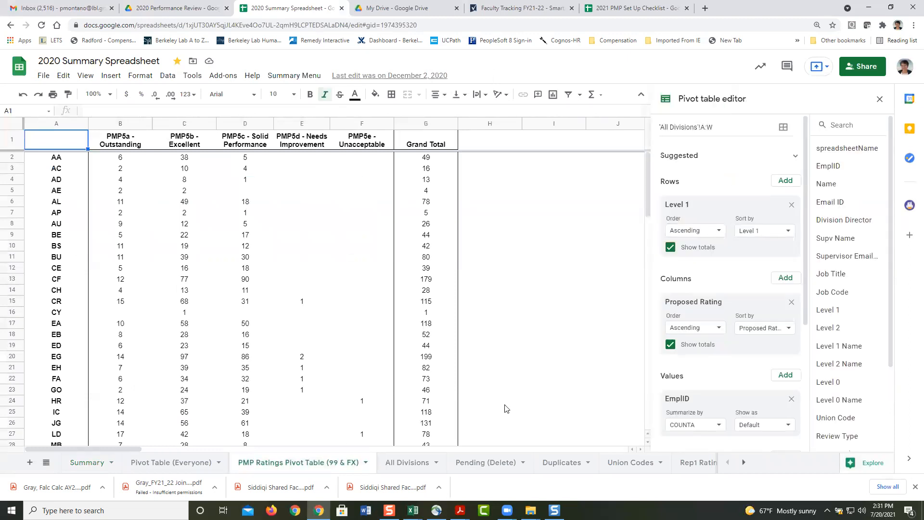
left_click_drag(646, 161, 626, 151)
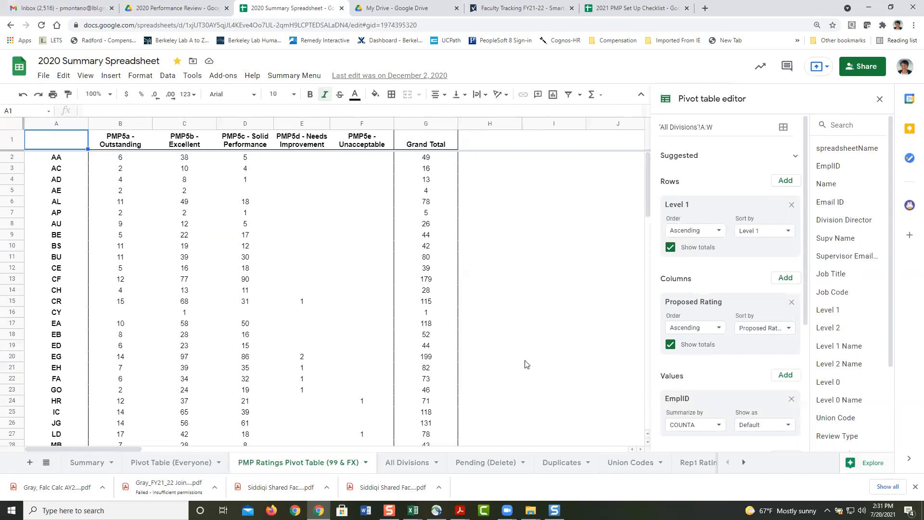
left_click(527, 364)
right_click(526, 364)
left_click(476, 394)
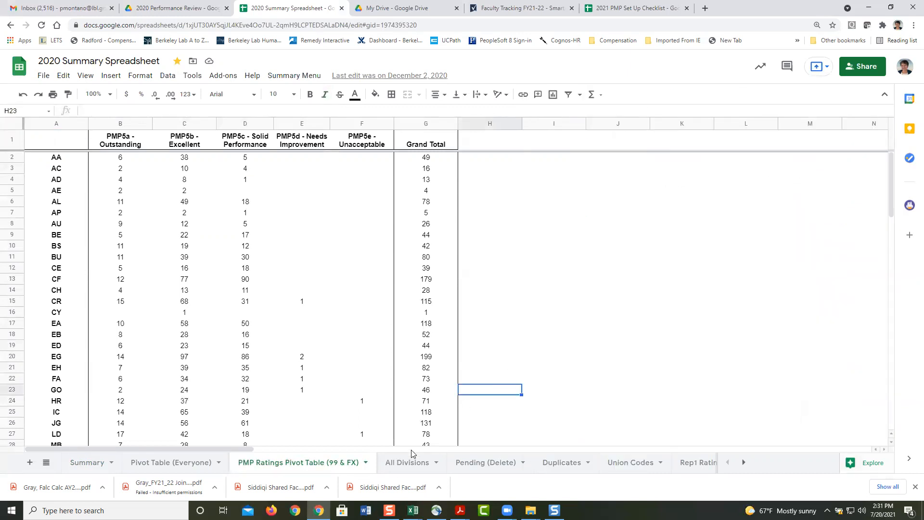
left_click(397, 462)
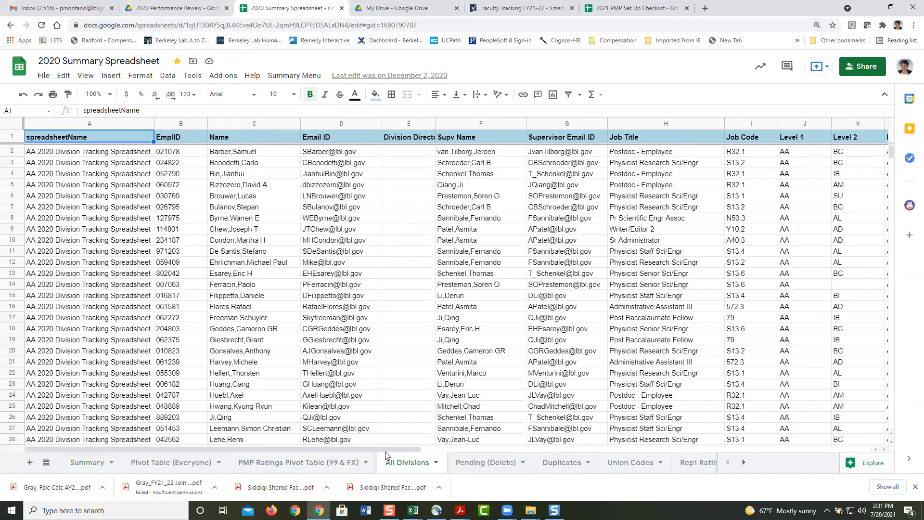
Step: Review the All Divisions, Pending (Delete), Duplicates, Union Codes and Rep1 Ratings Pivot Table sheets
left_click_drag(385, 449, 830, 440)
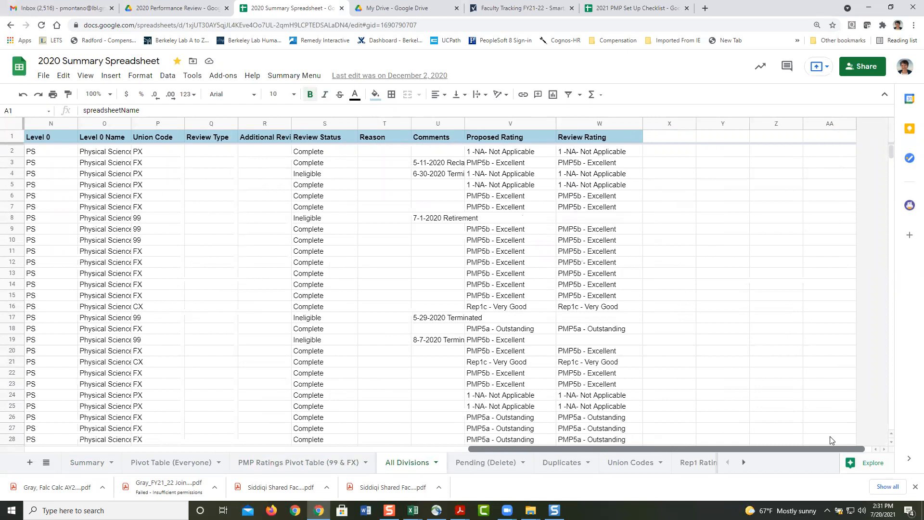
left_click_drag(832, 441, 337, 440)
left_click(490, 463)
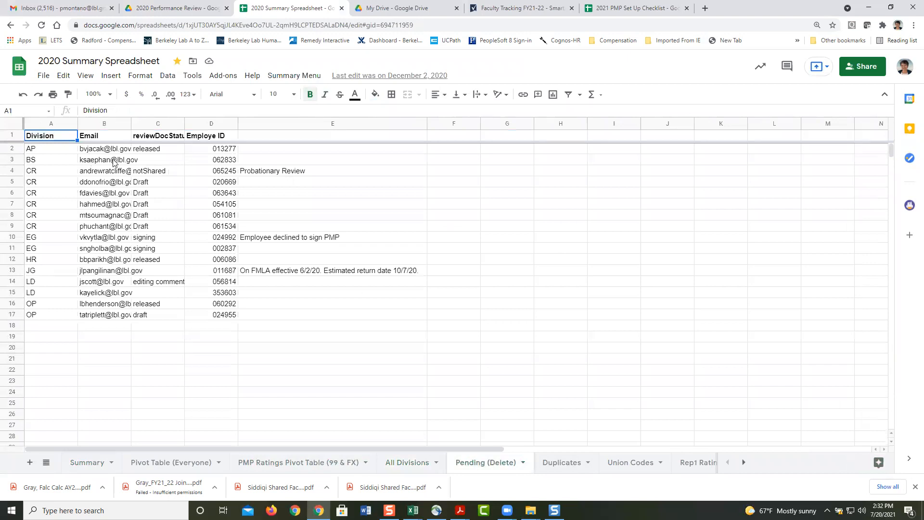
left_click(563, 463)
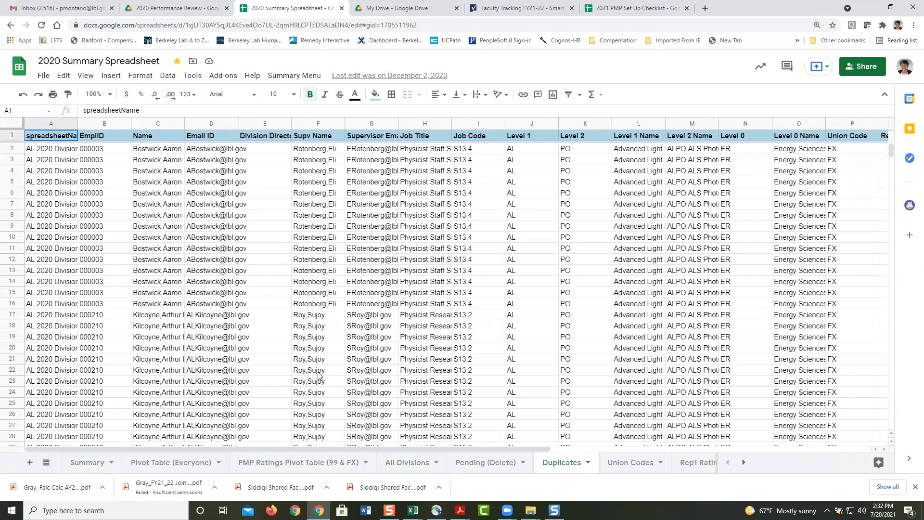
left_click(631, 466)
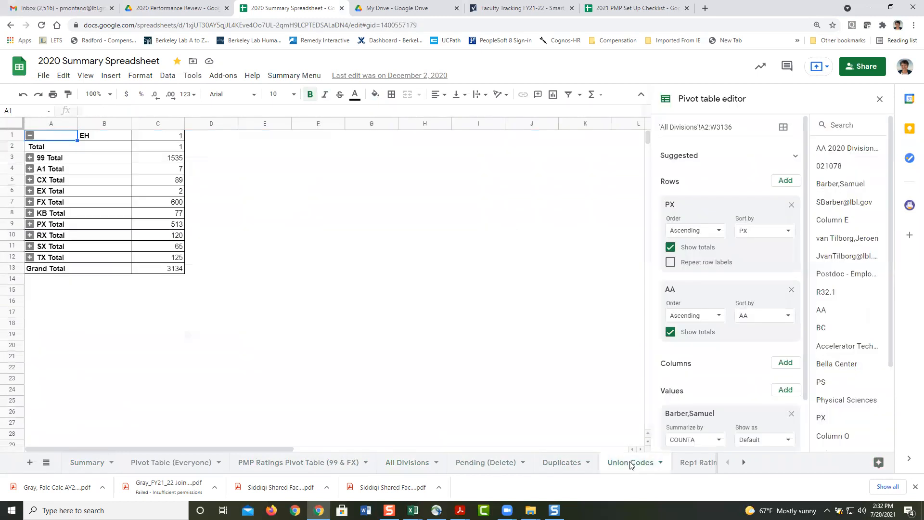
left_click(689, 466)
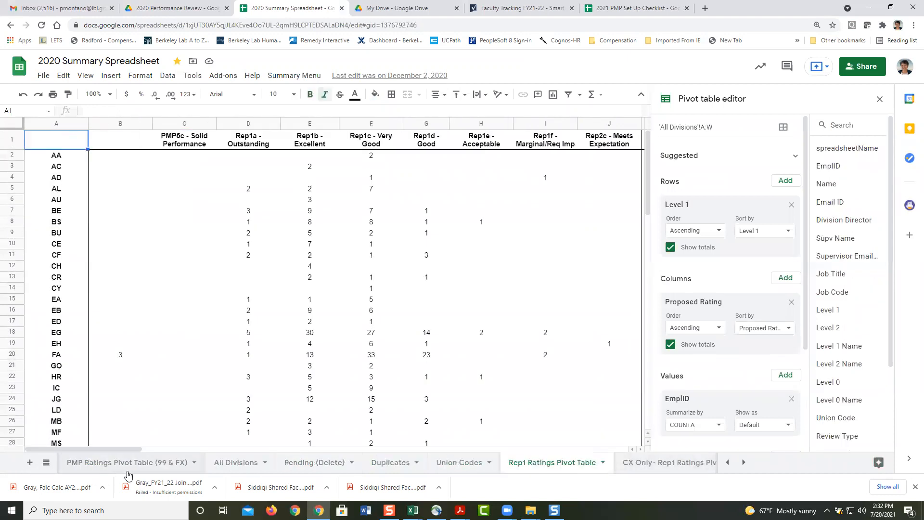
left_click(727, 463)
left_click(727, 463)
left_click(69, 466)
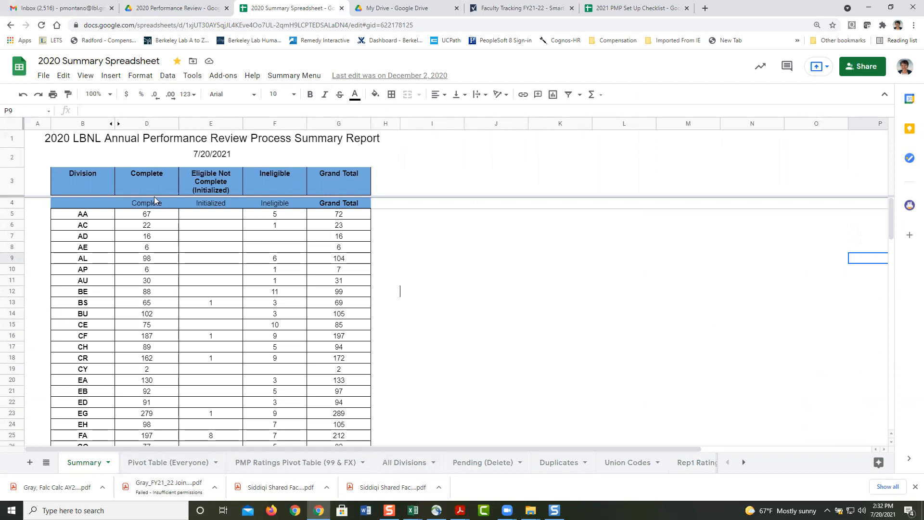
Step: Close the 2020 Summary Spreadsheet's browser tab, leaving the Gmail inbox showing
left_click(180, 8)
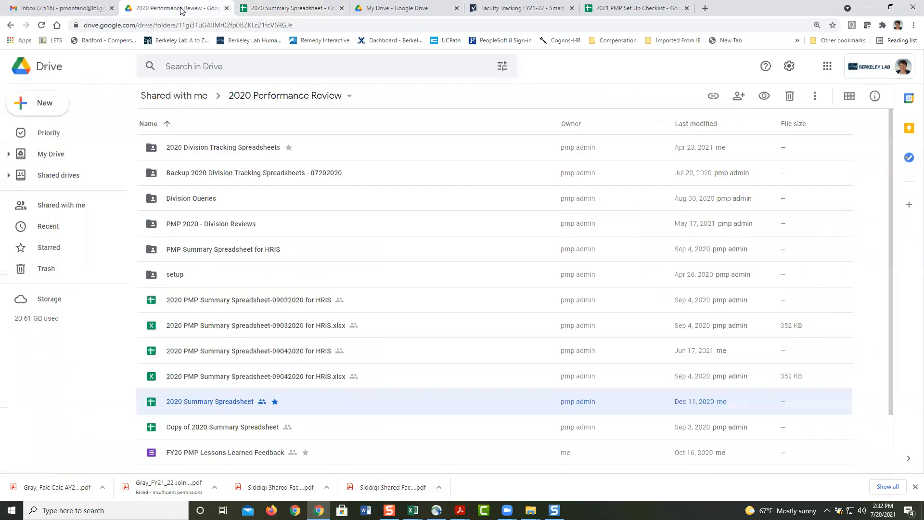
left_click(55, 8)
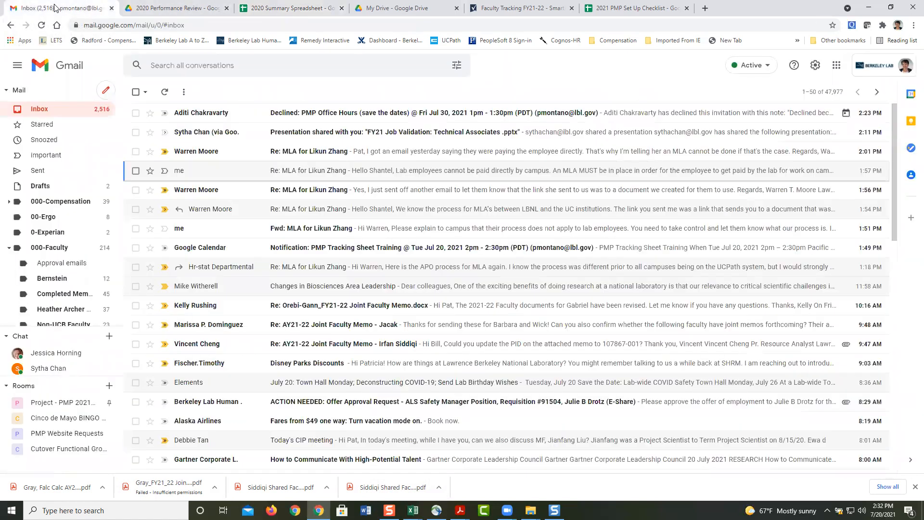
left_click(342, 8)
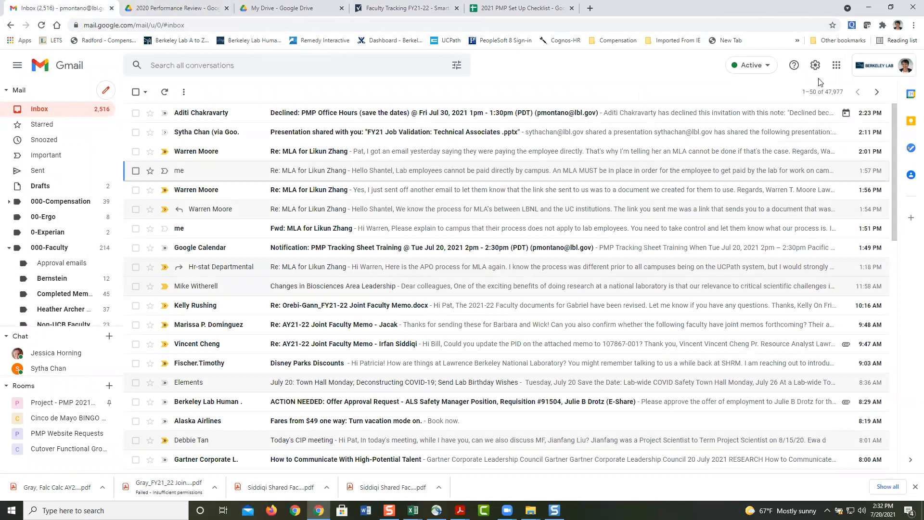